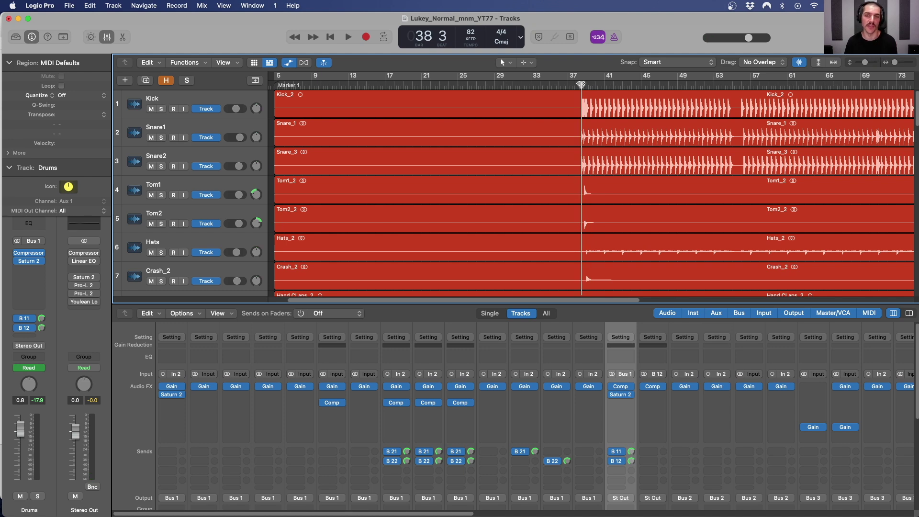
Move the playhead to bar 38 beat 3, where the drums enter, and reduce the track height in the arrangement
key("comma")
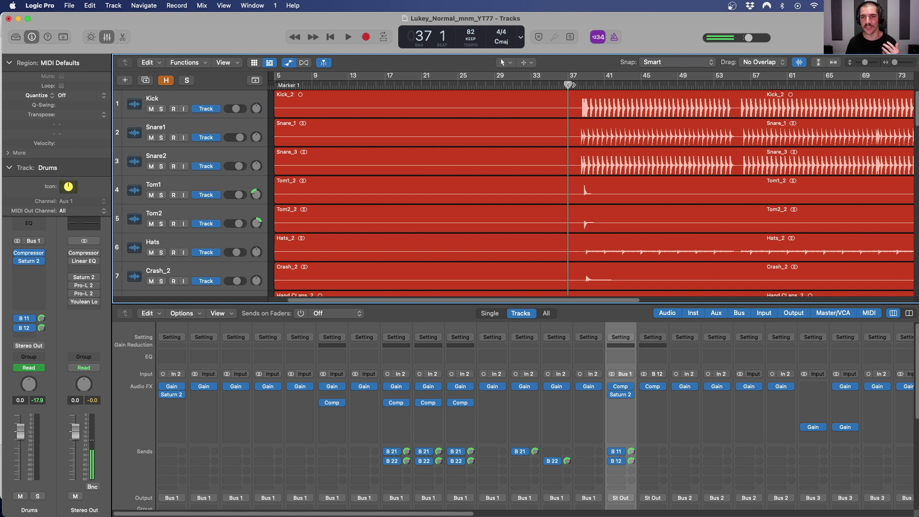
left_click(577, 86)
left_click(581, 85)
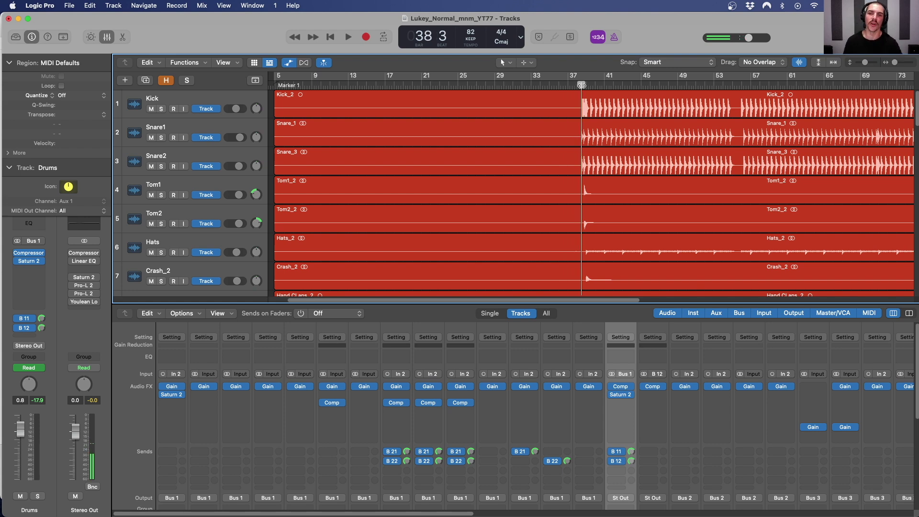
key("super+Up")
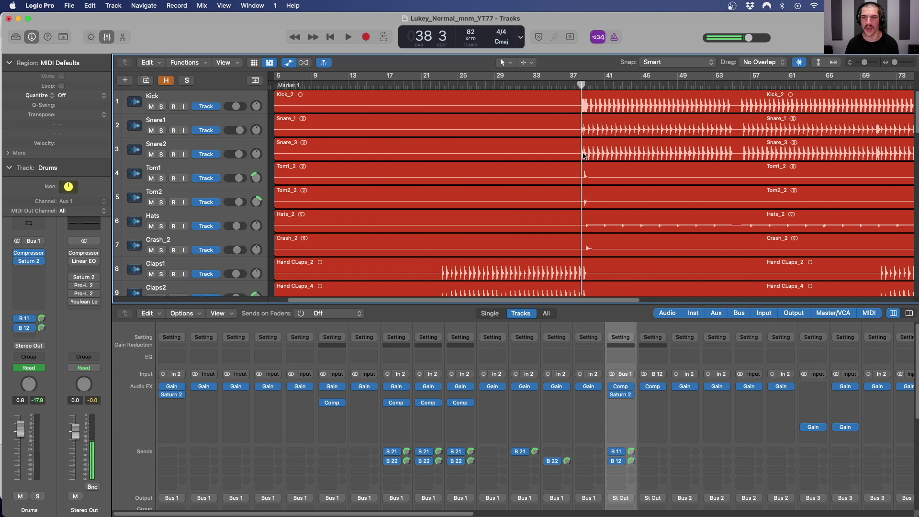
scroll(582, 157, "right", 3)
scroll(410, 98, "left", 5)
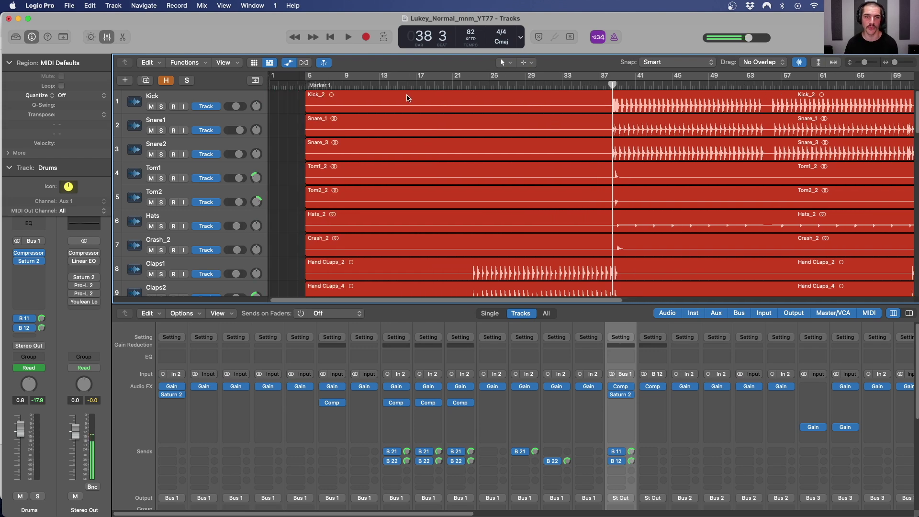
Play the song's opening from bar 7 to listen to the beatbox and bass section
left_click_drag(355, 85, 328, 85)
scroll(378, 148, "down", 10)
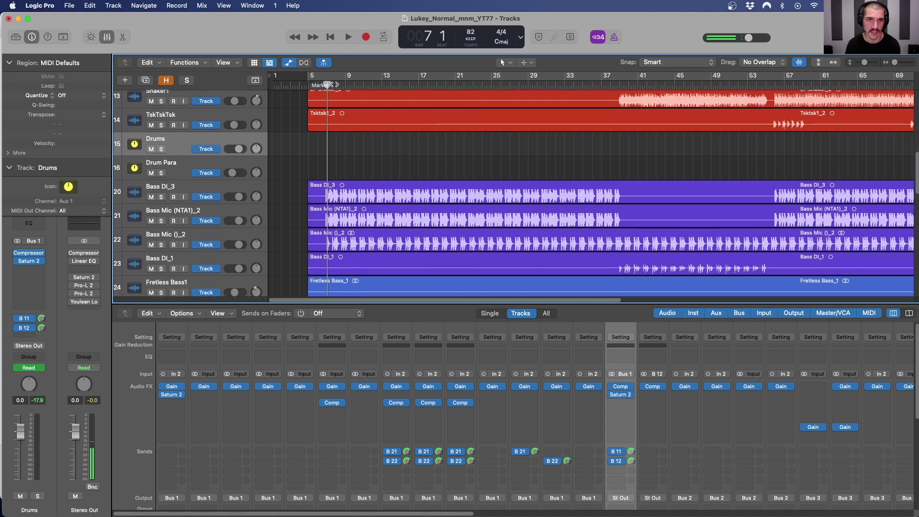
key("space")
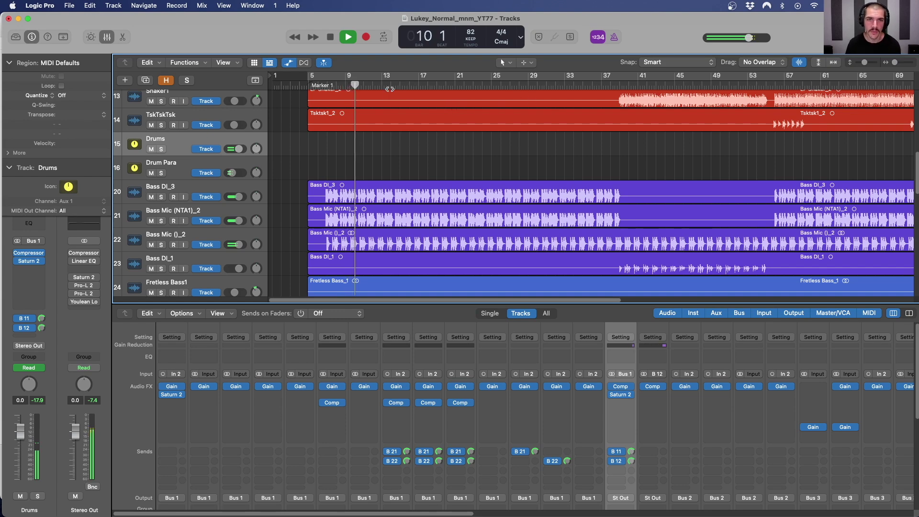
key("space")
Return the playhead to the drum entrance at bar 38 beat 3 and select the Kick_2 region
scroll(481, 134, "up", 10)
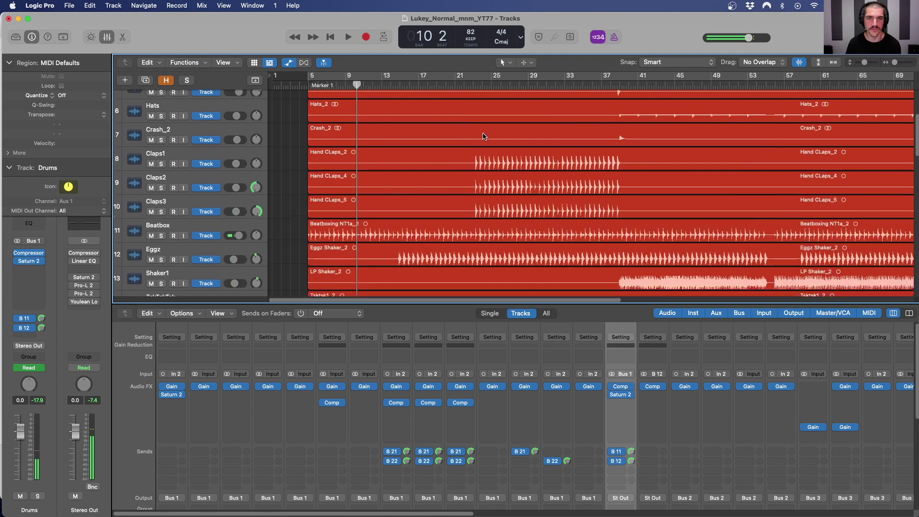
scroll(476, 129, "up", 2)
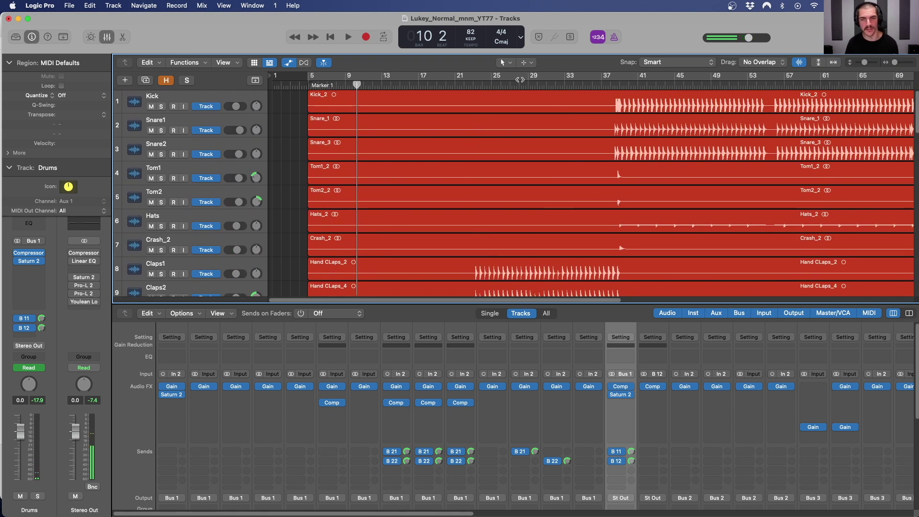
left_click_drag(566, 84, 613, 85)
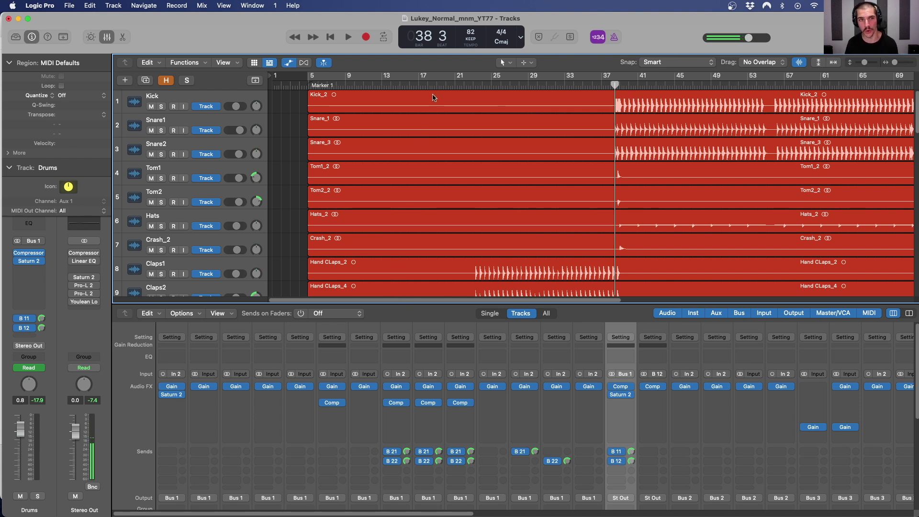
left_click(628, 103)
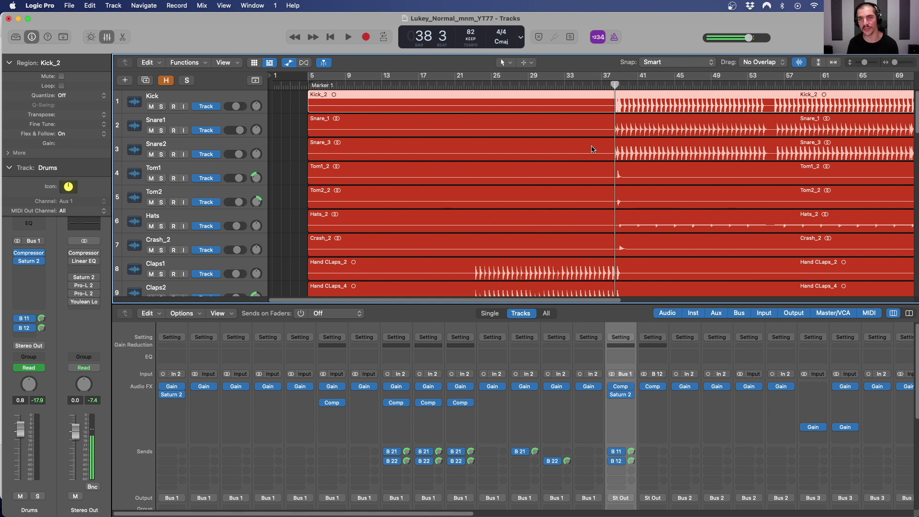
mouse_move(643, 67)
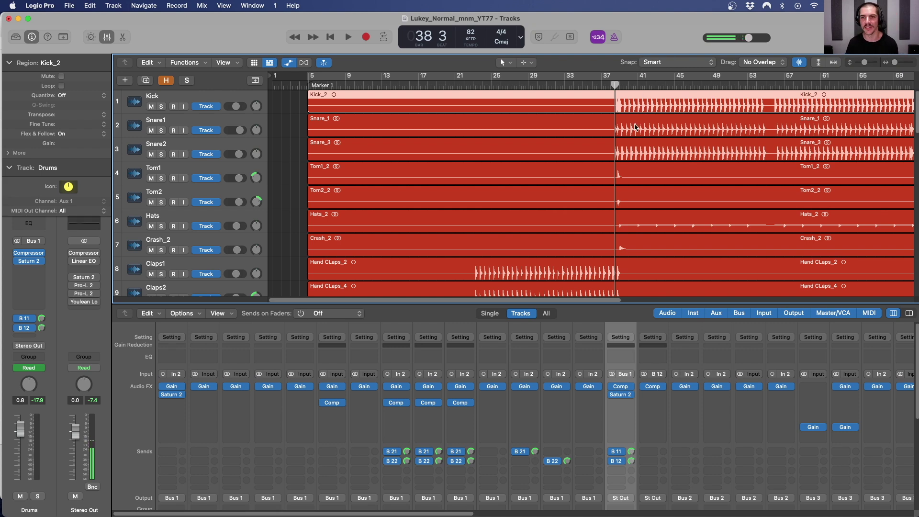
mouse_move(615, 85)
left_mouse_down()
mouse_move(624, 84)
mouse_move(615, 84)
left_mouse_up()
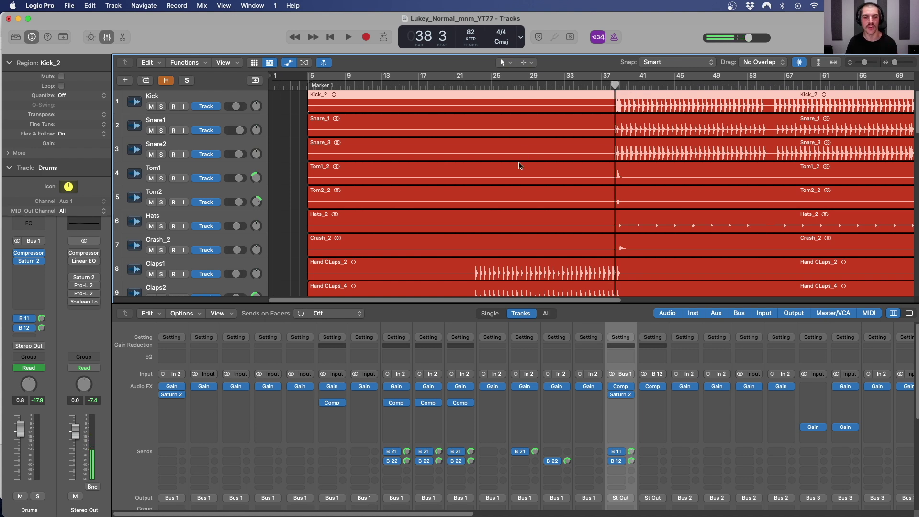
Insert a mono Pro-Q 3 on the Kick, Snare1, Snare2, Tom1 and Tom2 channels at once
scroll(228, 408, "down", 5)
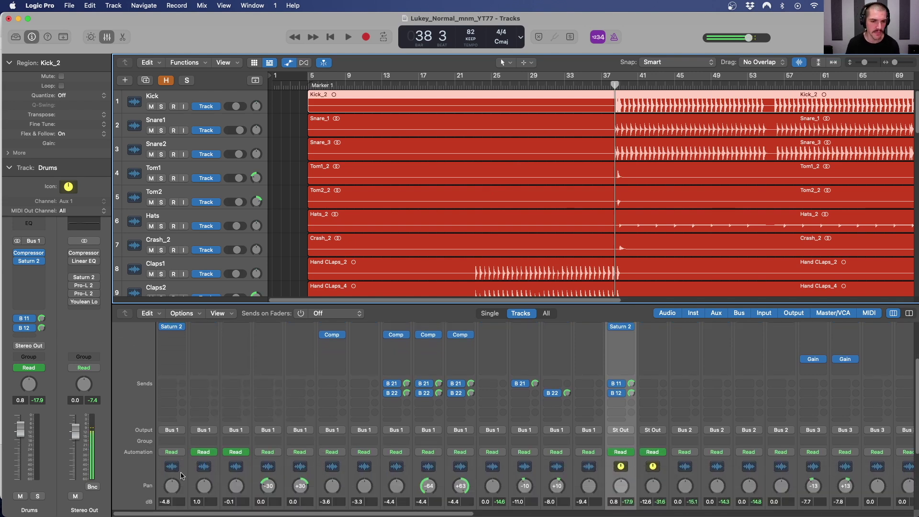
left_click(181, 474)
scroll(295, 455, "down", 3)
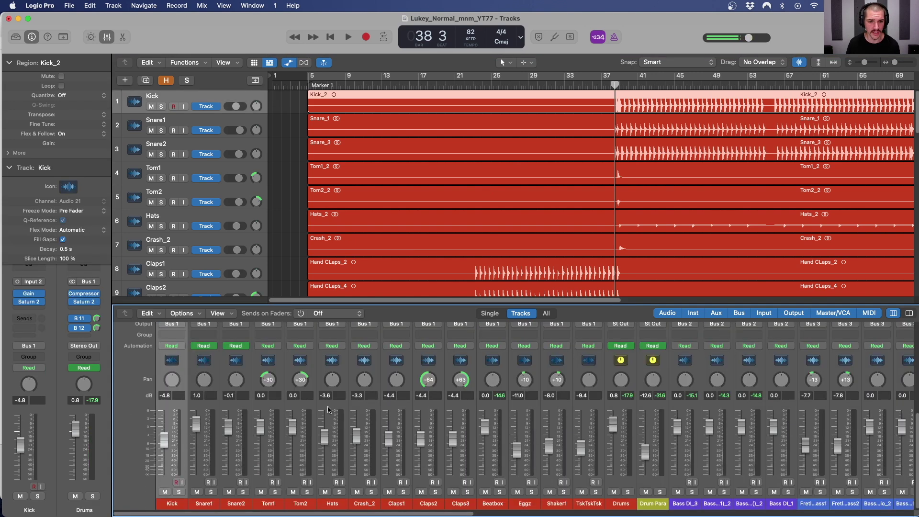
left_click(307, 365, "shift")
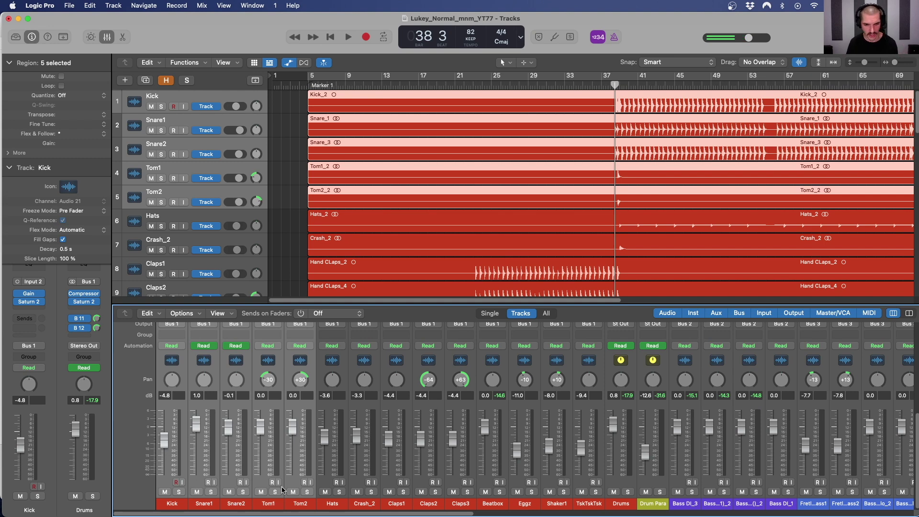
scroll(304, 440, "up", 5)
left_click(172, 366)
mouse_move(186, 400)
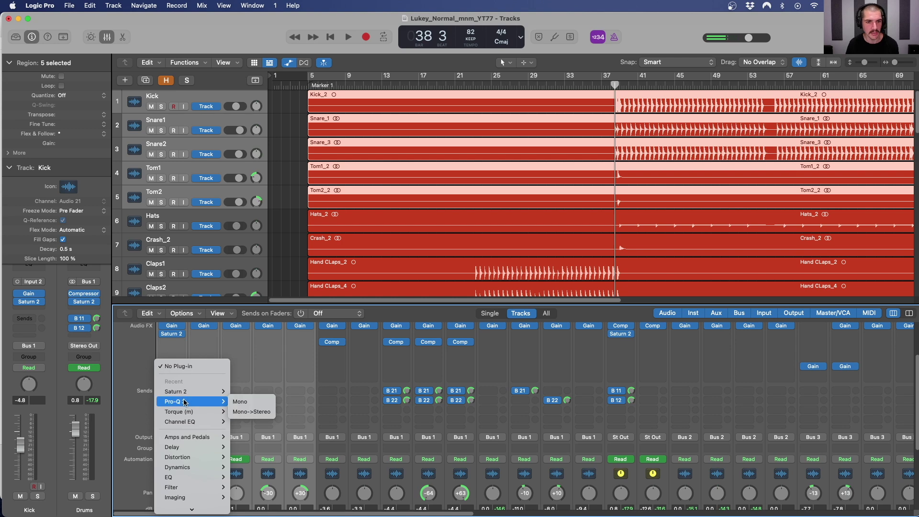
left_click(250, 402)
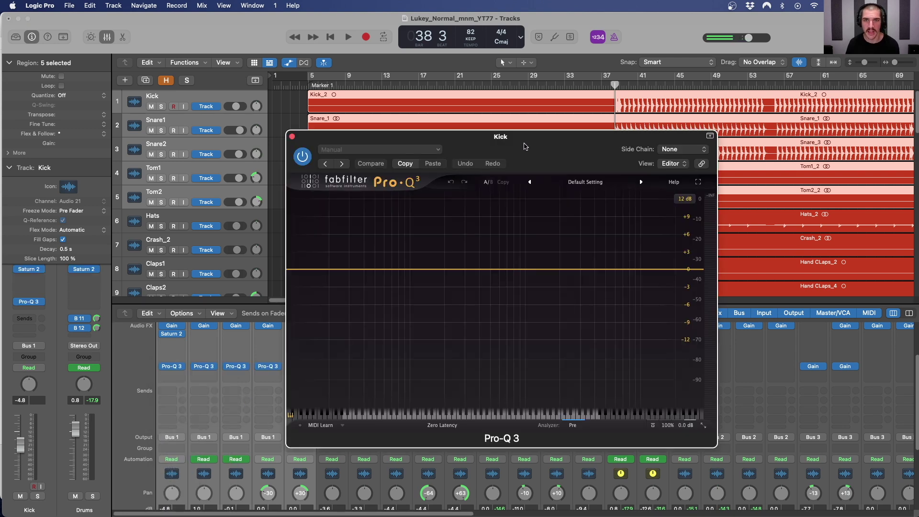
left_click_drag(526, 147, 520, 128)
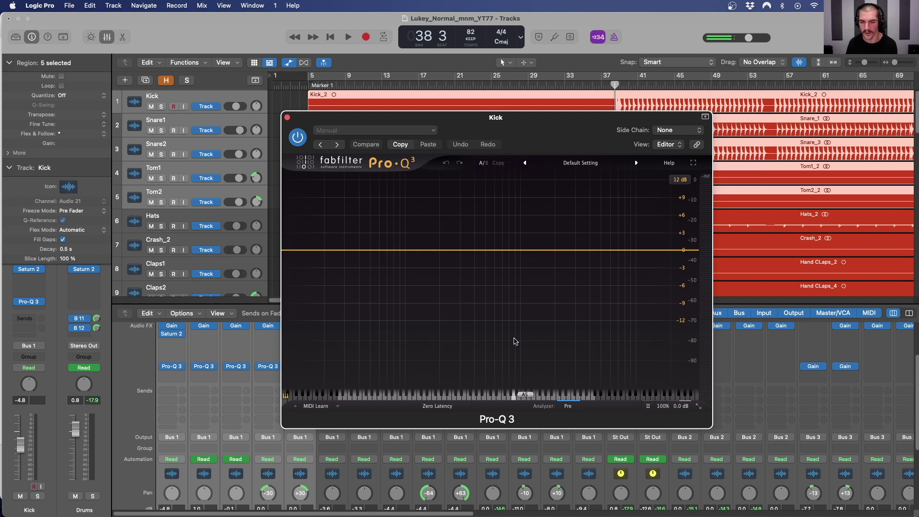
left_click_drag(496, 131, 536, 139)
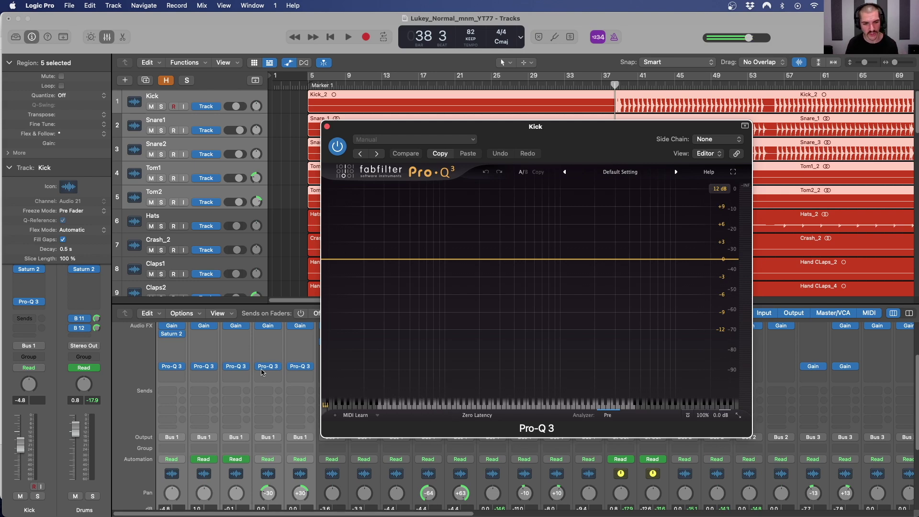
Make Kick the only selected channel and reposition its Pro-Q 3 window clear of the drum channels
scroll(203, 438, "down", 3)
left_click(184, 450)
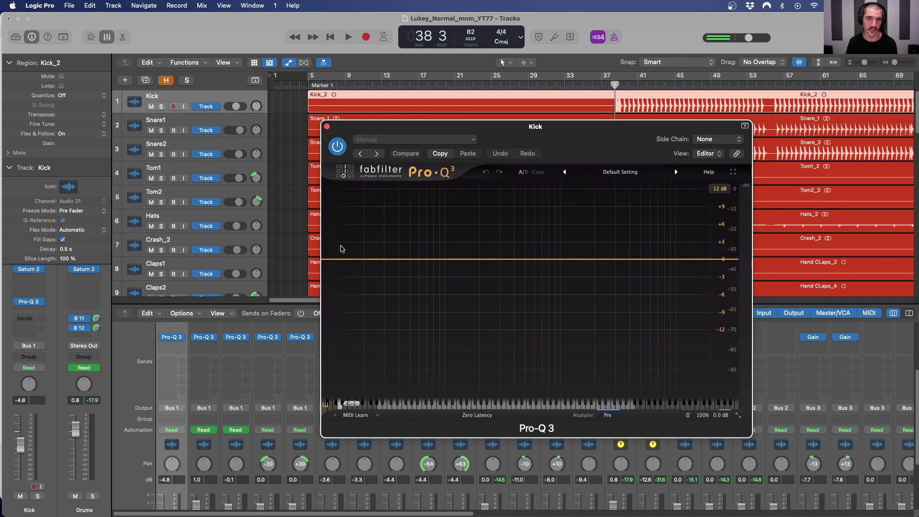
left_click_drag(454, 131, 489, 130)
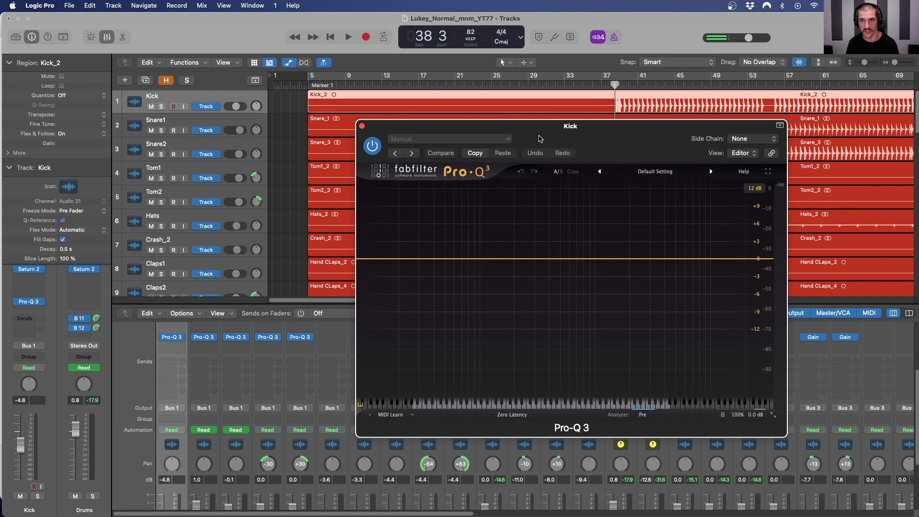
left_click_drag(540, 139, 499, 126)
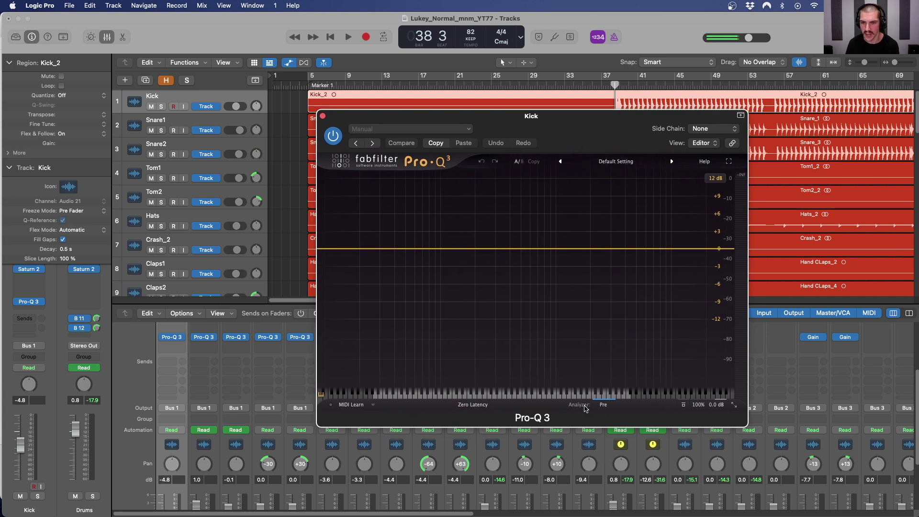
Freeze the analyzer spectrum in the Kick's Pro-Q 3 and play the drums from bar 38 to capture the kick's fundamental
left_click(602, 405)
left_click(558, 390)
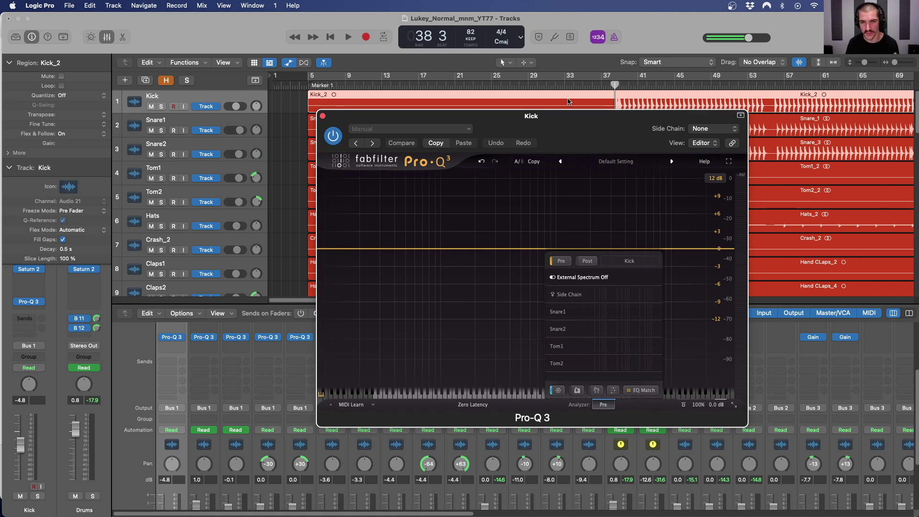
left_click_drag(609, 124, 589, 162)
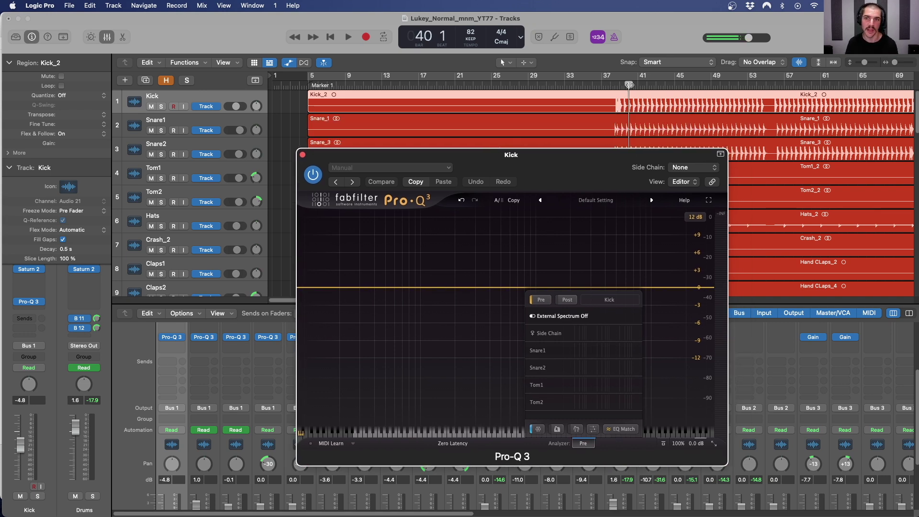
left_click_drag(562, 159, 566, 141)
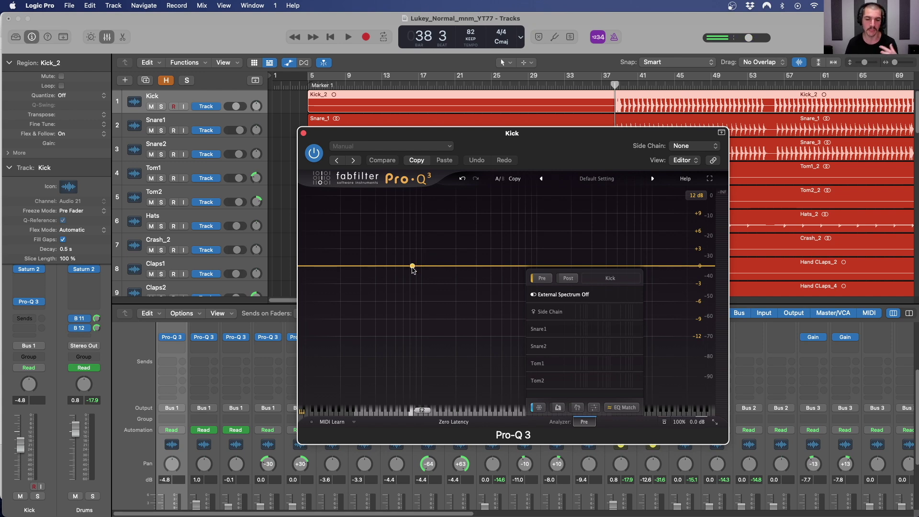
left_click_drag(518, 150, 510, 146)
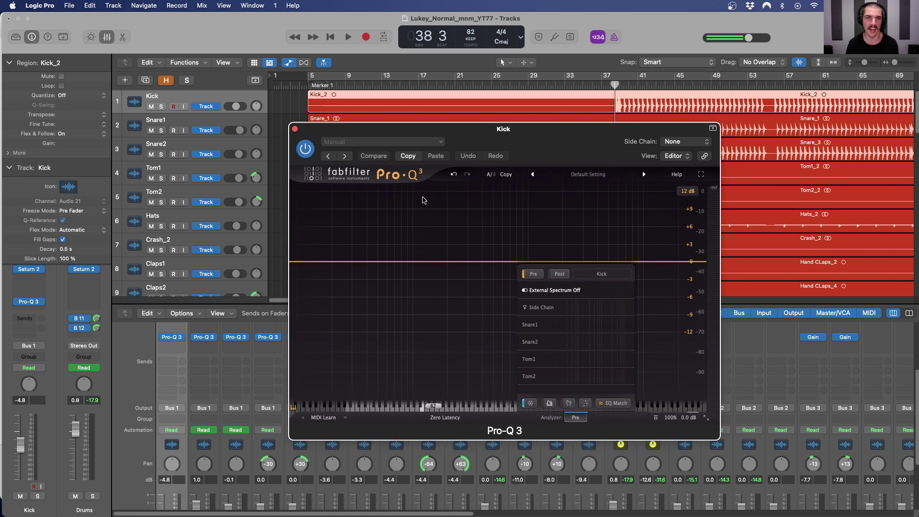
key("space")
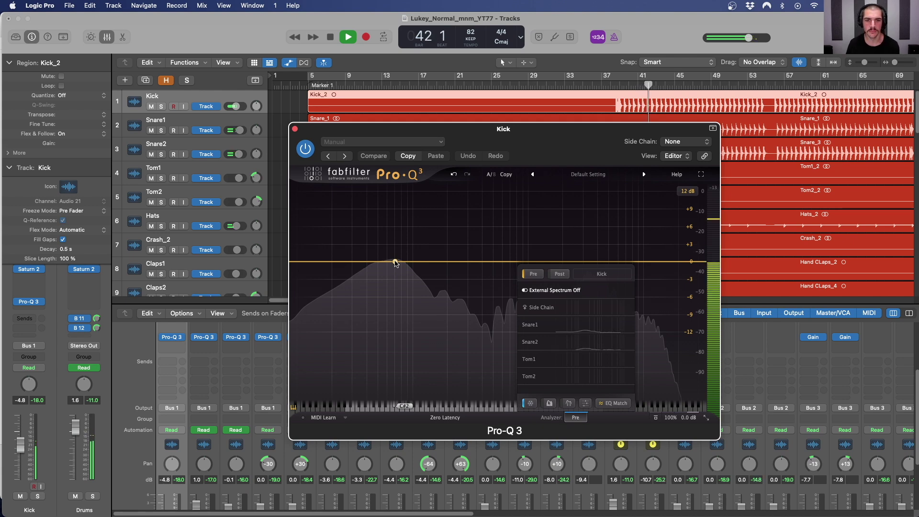
key("space")
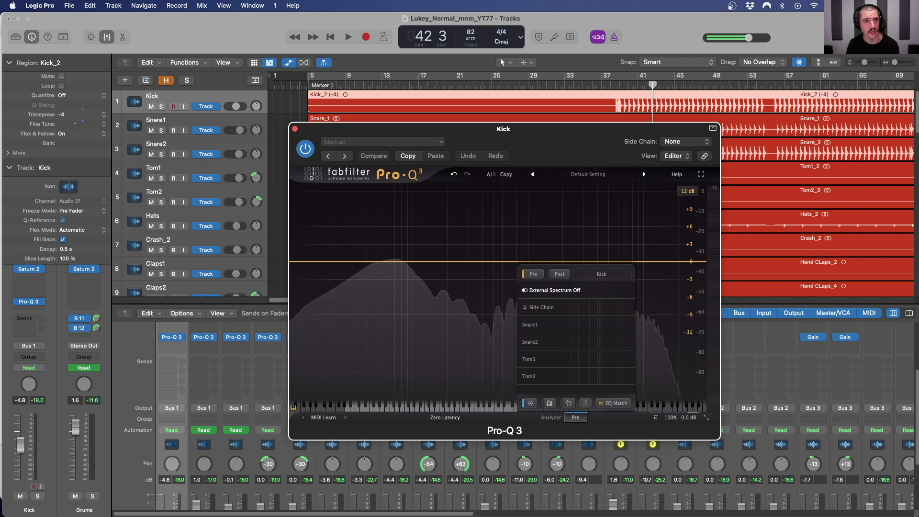
Transpose the Kick_2 region by -4, then clear the frozen spectrum and replay from bar 38 to capture it again
left_click(59, 116)
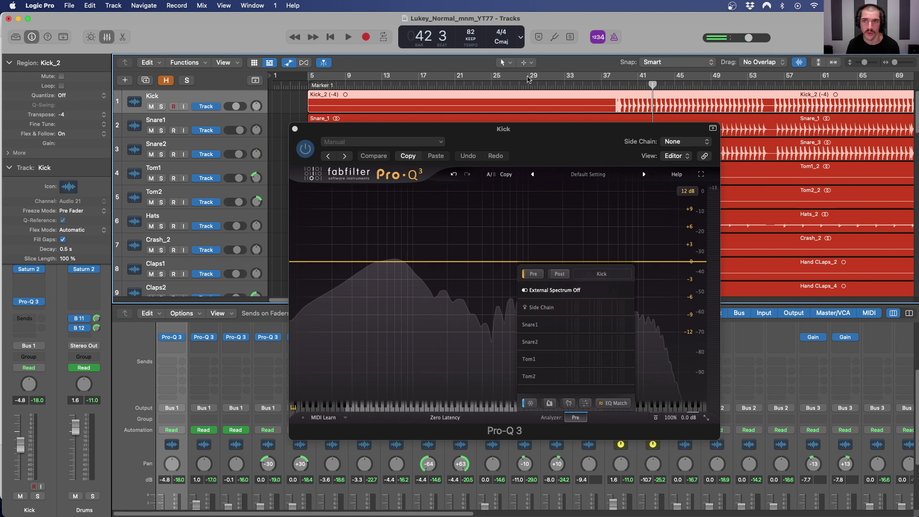
left_click(618, 86)
left_click(330, 153)
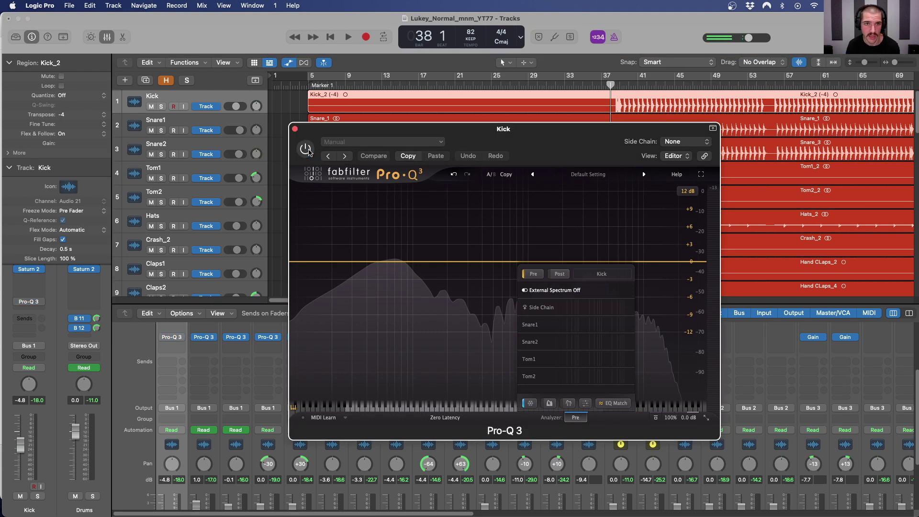
left_click(530, 403)
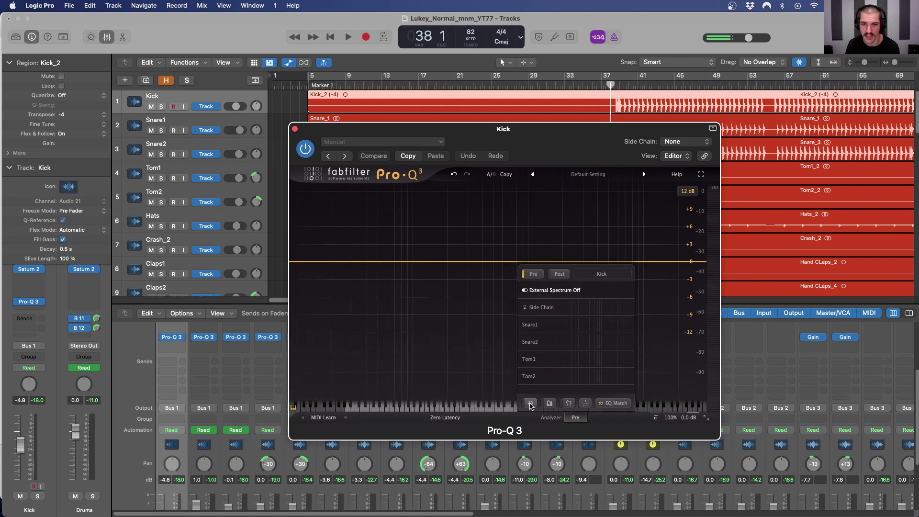
key("space")
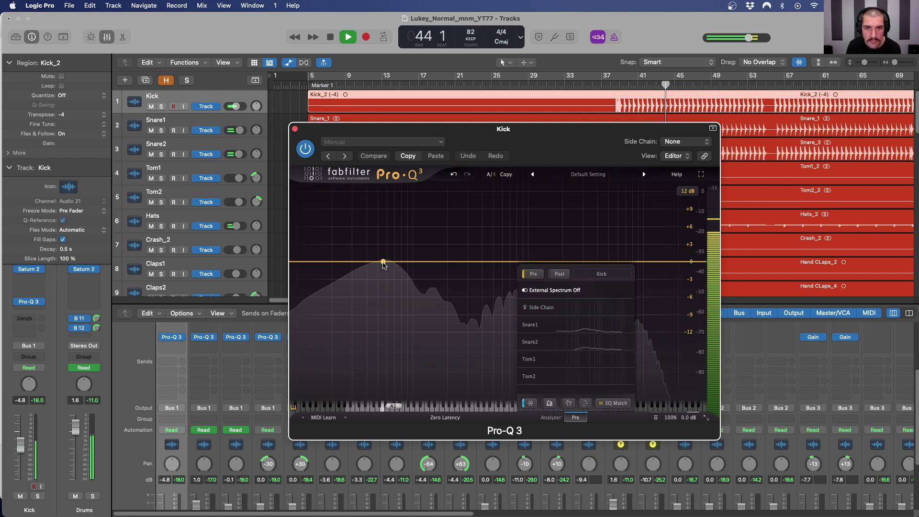
key("space")
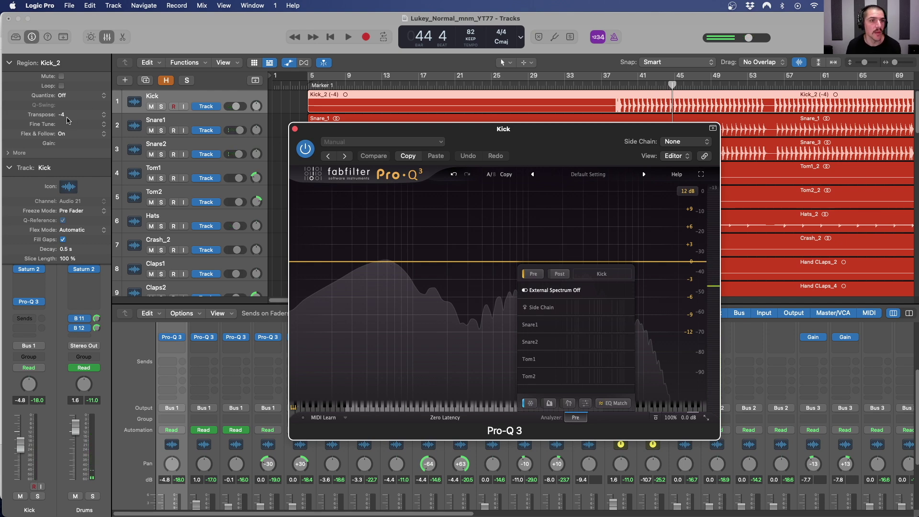
Set the Kick_2 region's transposition to -5
left_click_drag(67, 116, 83, 115)
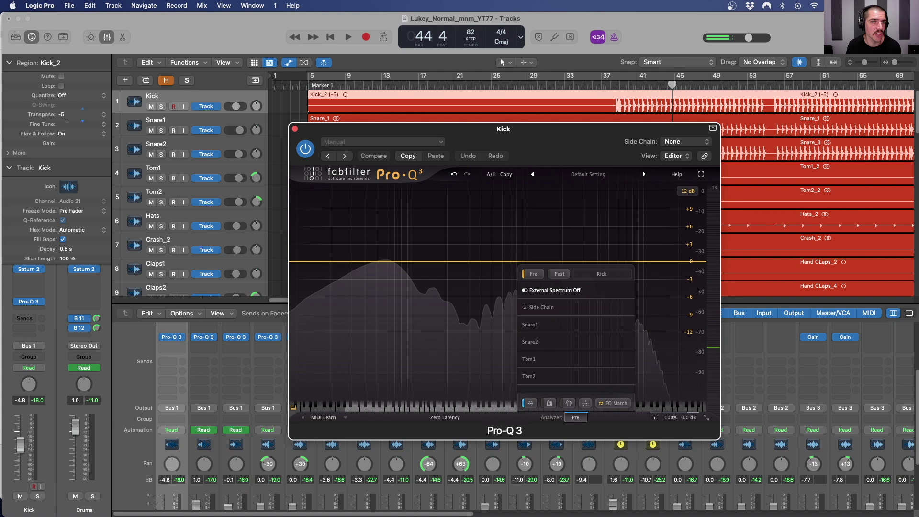
left_click(217, 112)
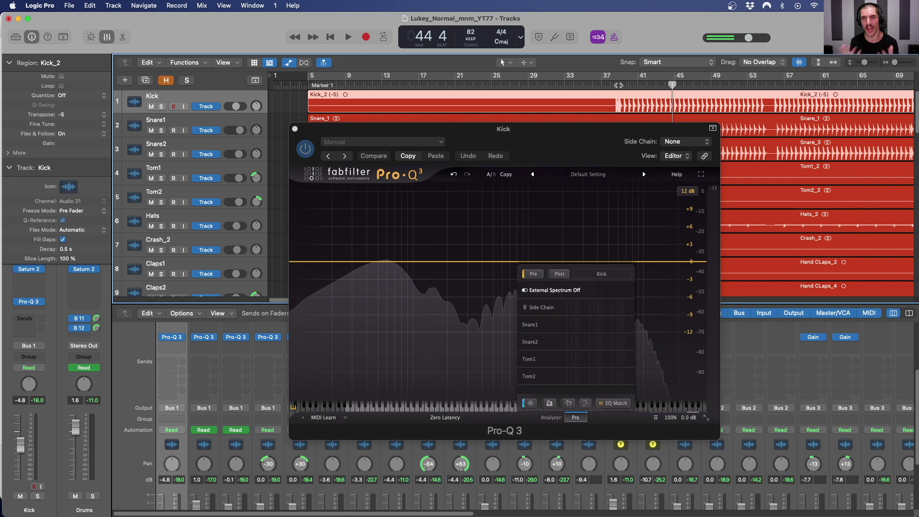
Reposition the Kick's Pro-Q 3 window, clear its frozen spectrum and replay the drums from bar 38 to recapture the fundamental
key("space")
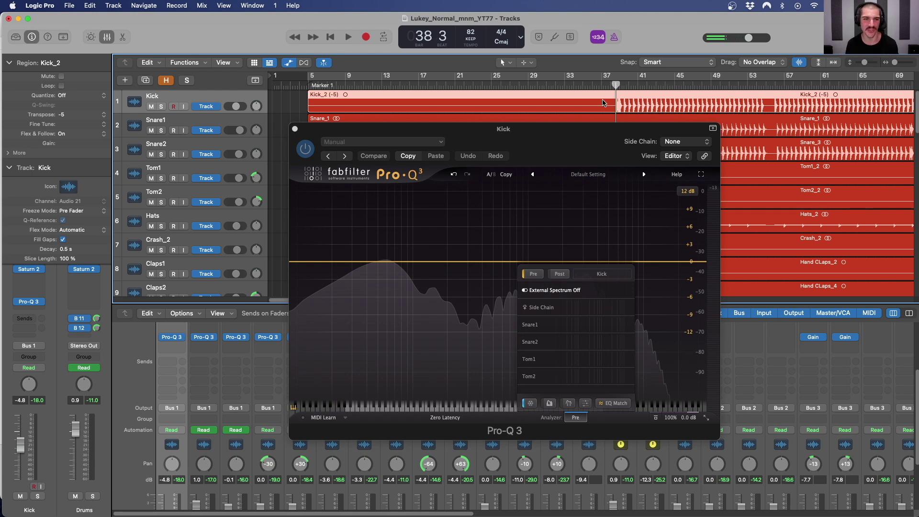
left_click_drag(569, 142, 556, 139)
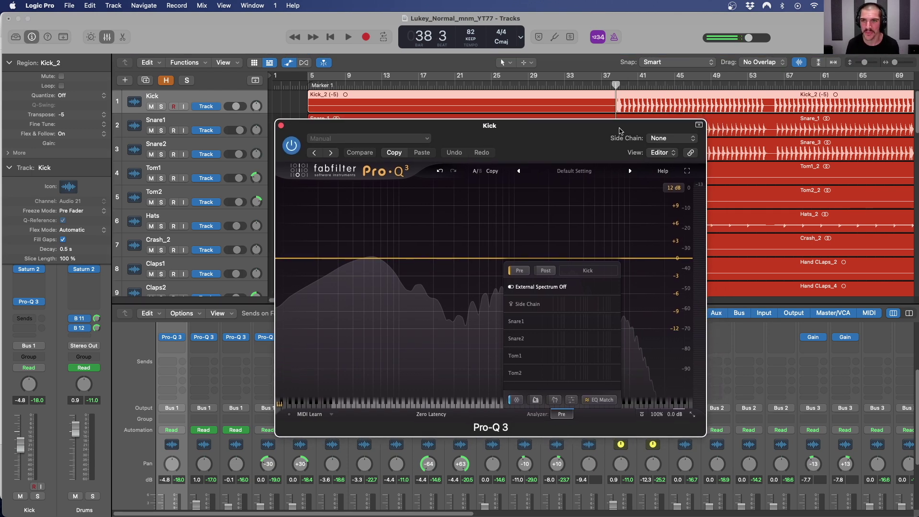
left_click(296, 146)
left_click(293, 145)
left_click(515, 400)
left_click(515, 400)
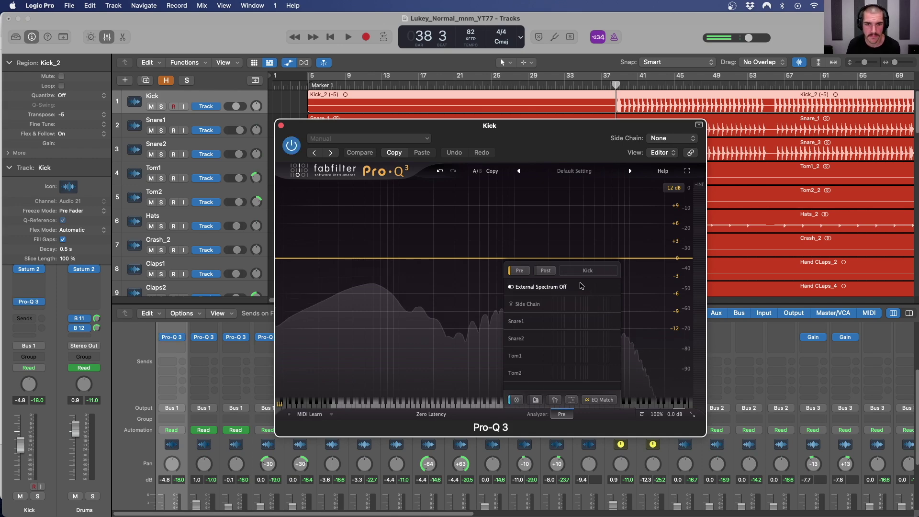
key("space")
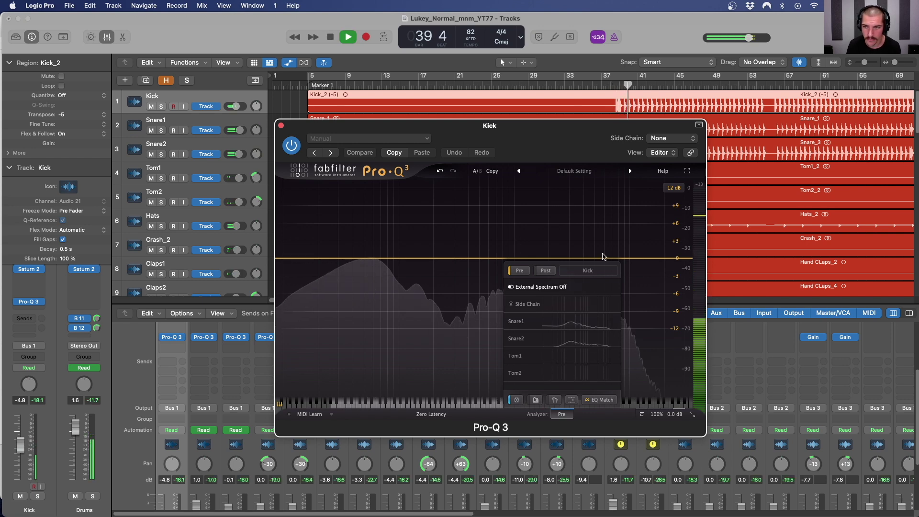
Switch the Kick's Pro-Q 3 analyzer to show both the Pre and Post spectra
left_click(518, 271)
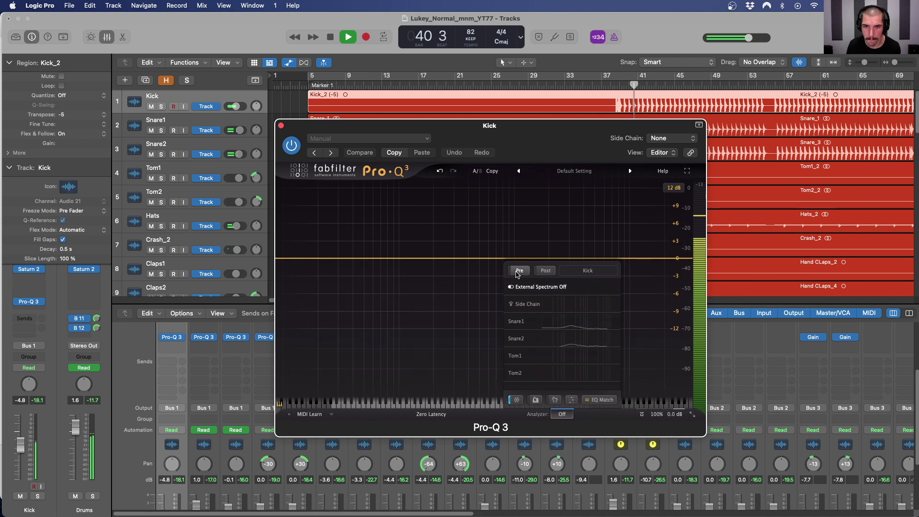
left_click(518, 271)
left_click(545, 271)
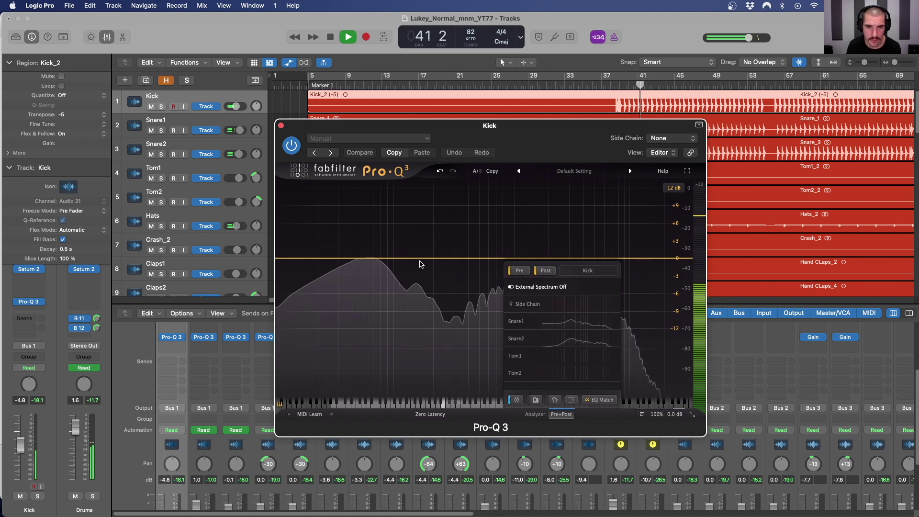
Add a bell cut of about -1.8 dB at about 54.6 Hz on the kick's peak, bypass the band and stop playback
left_click_drag(368, 258, 368, 269)
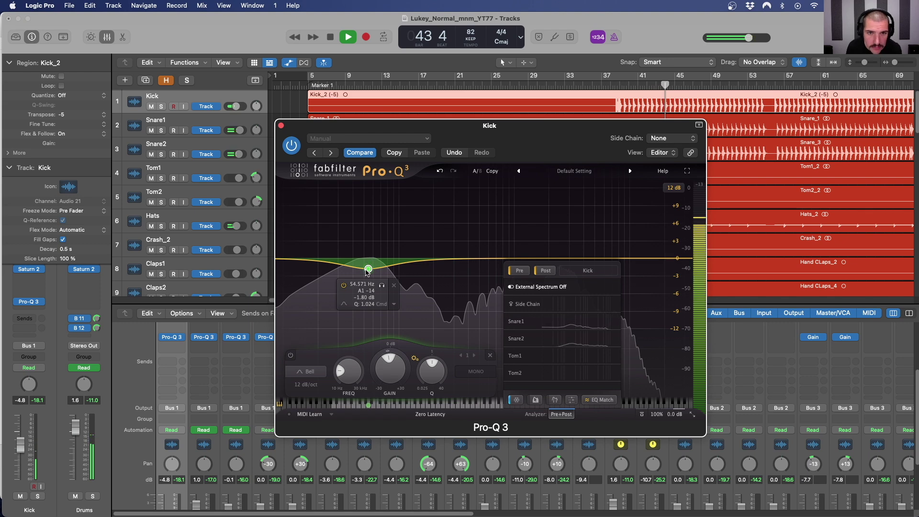
left_click(343, 286)
key("space")
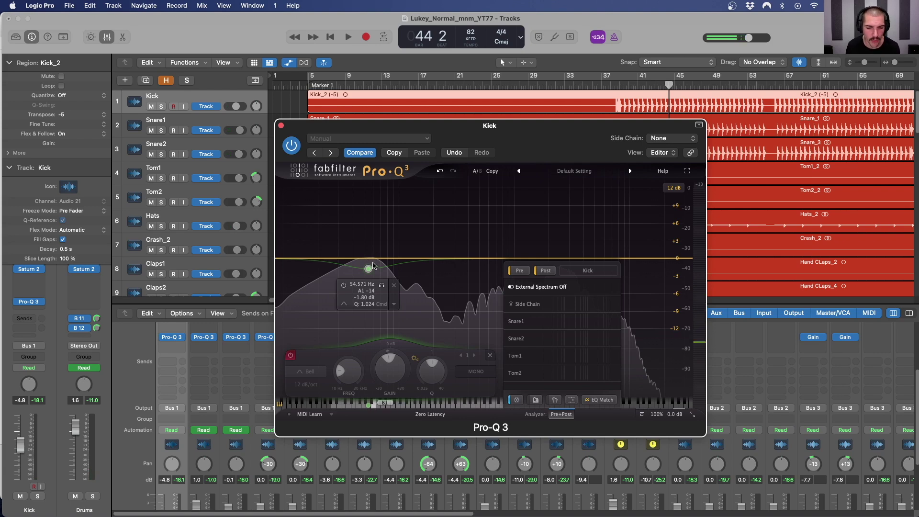
Close the Kick's Pro-Q 3 window and solo the VO and Kick channels in the mixer
left_click(281, 126)
scroll(230, 438, "down", 2)
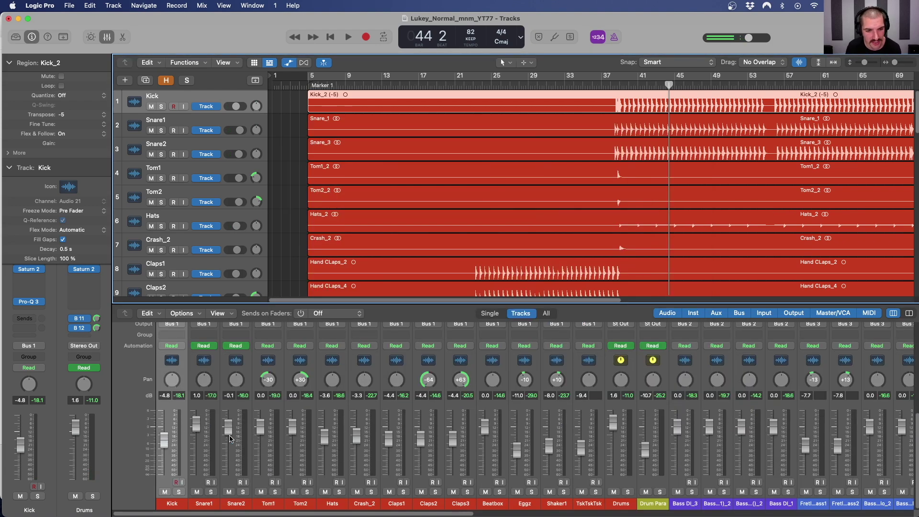
scroll(573, 461, "right", 15)
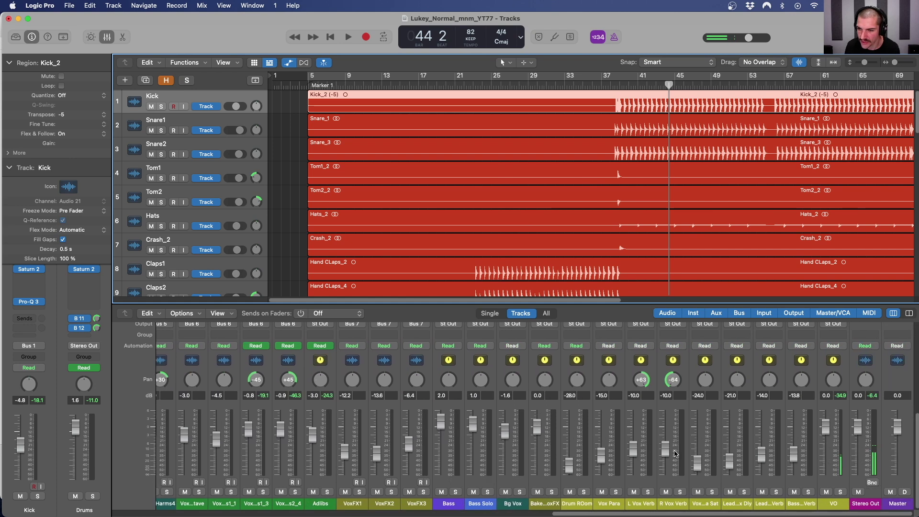
left_click(842, 492)
scroll(548, 455, "left", 15)
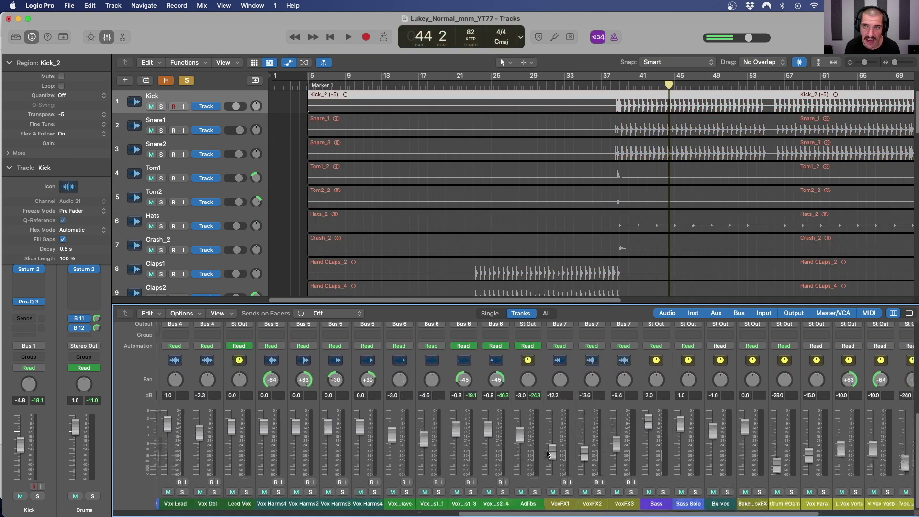
scroll(548, 455, "left", 5)
left_click(179, 492)
Set a cycle range over bars 61 to 65 and solo the Bass DI_3 track during playback
scroll(482, 268, "right", 10)
scroll(646, 143, "down", 10)
left_click_drag(469, 81, 517, 75)
key("space")
left_click(153, 205)
left_click(161, 213)
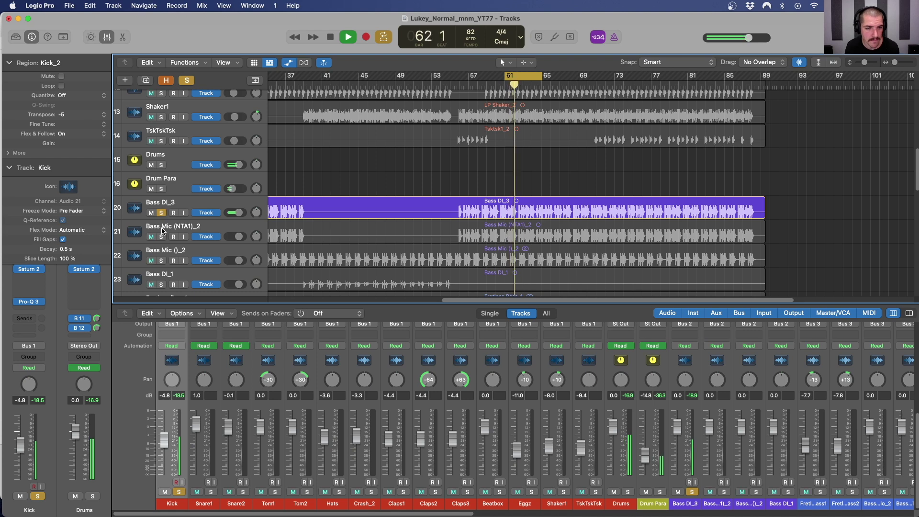
Reopen the Kick's Pro-Q 3, set the Kick_2 region's transposition to +7 and stop playback
scroll(183, 371, "up", 5)
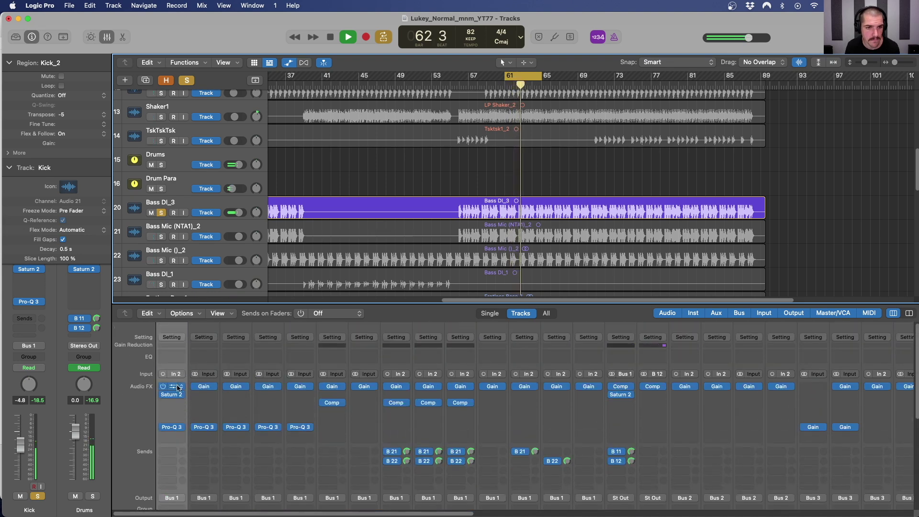
scroll(172, 430, "up", 2)
left_click(172, 428)
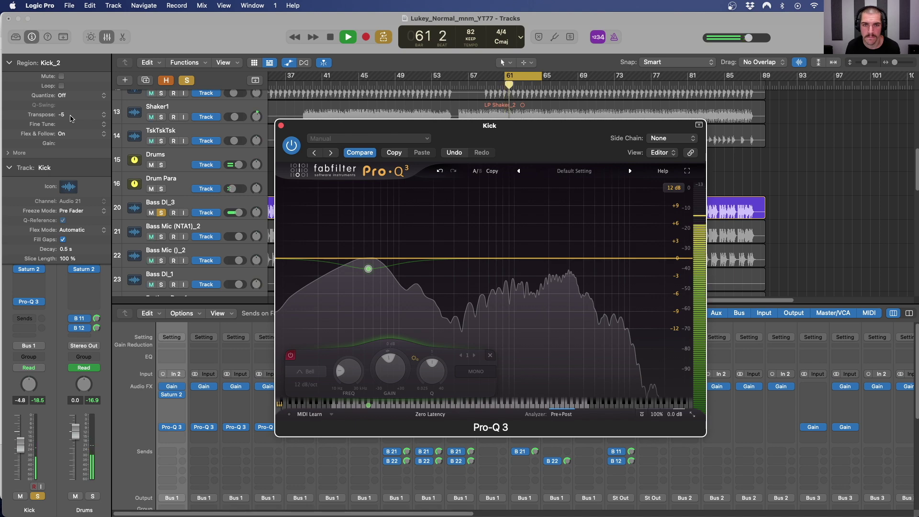
key("space")
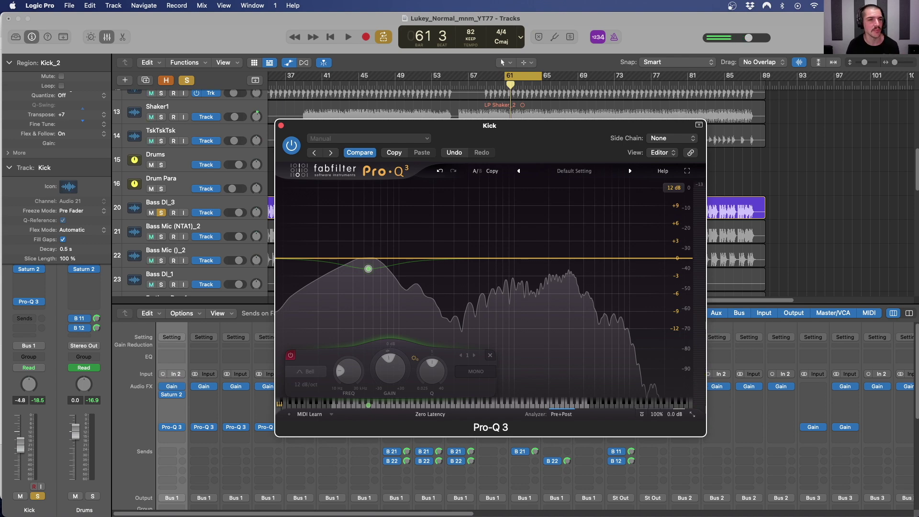
left_click(95, 102)
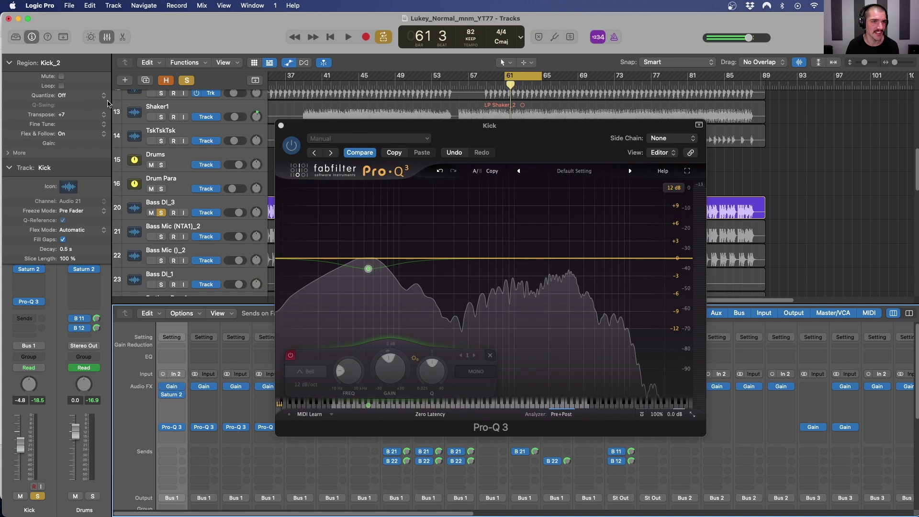
Replay the kick and bass from bar 61 and inspect the kick's fundamental peak in Pro-Q 3
left_click_drag(513, 84, 505, 83)
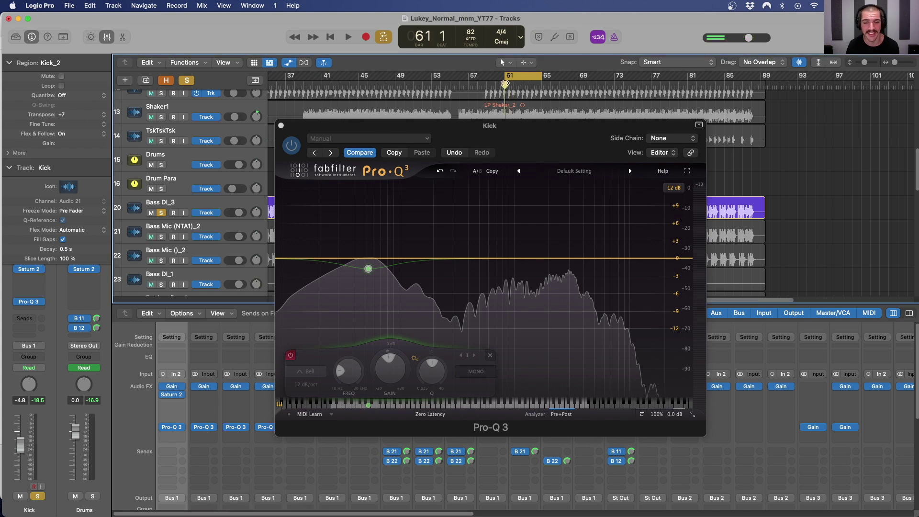
left_click_drag(498, 136, 534, 128)
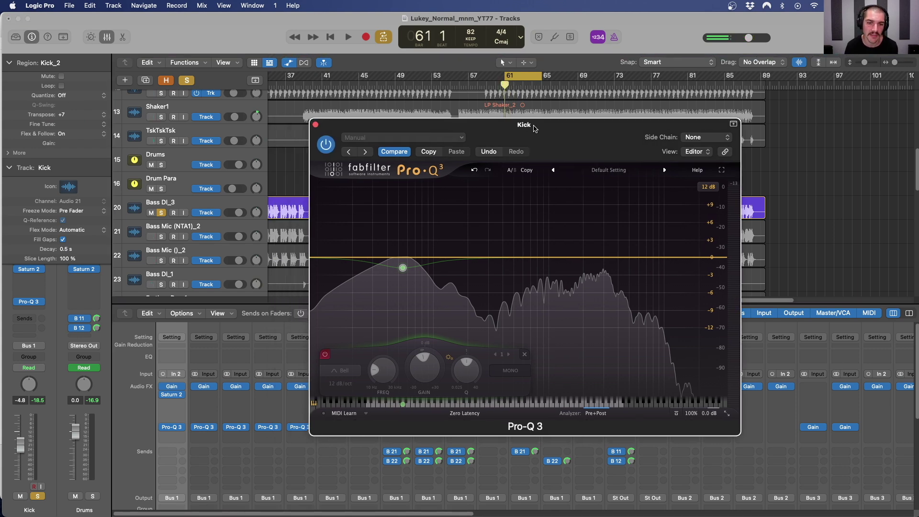
key("space")
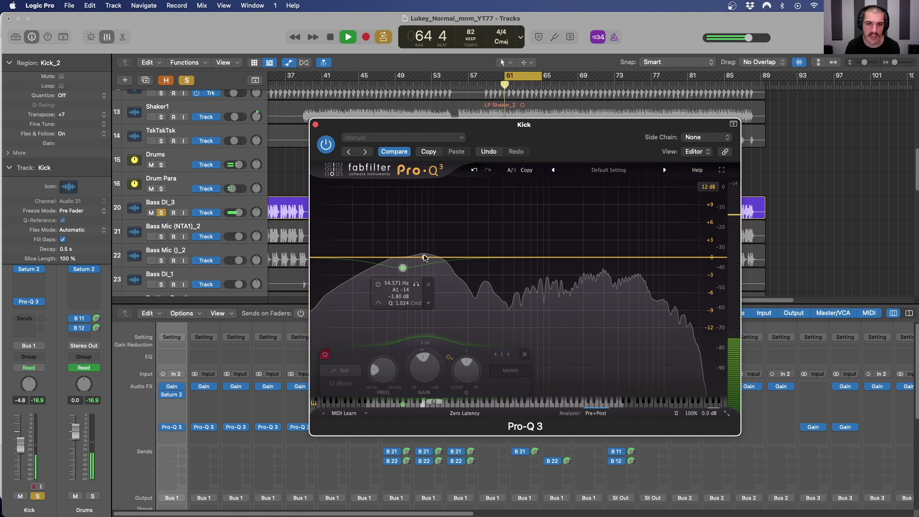
key("space")
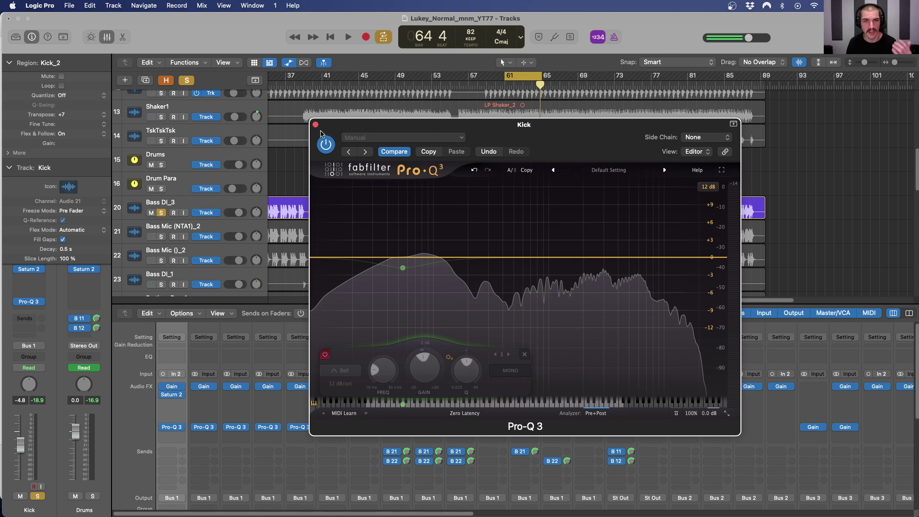
Listen to the transposed kick against the bass once more, then close the Kick's Pro-Q 3 window
left_click_drag(334, 128, 362, 128)
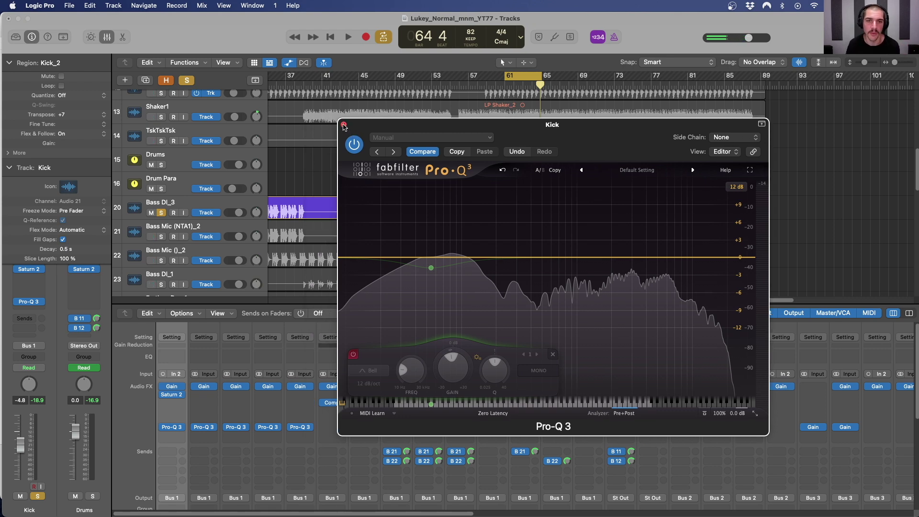
key("space")
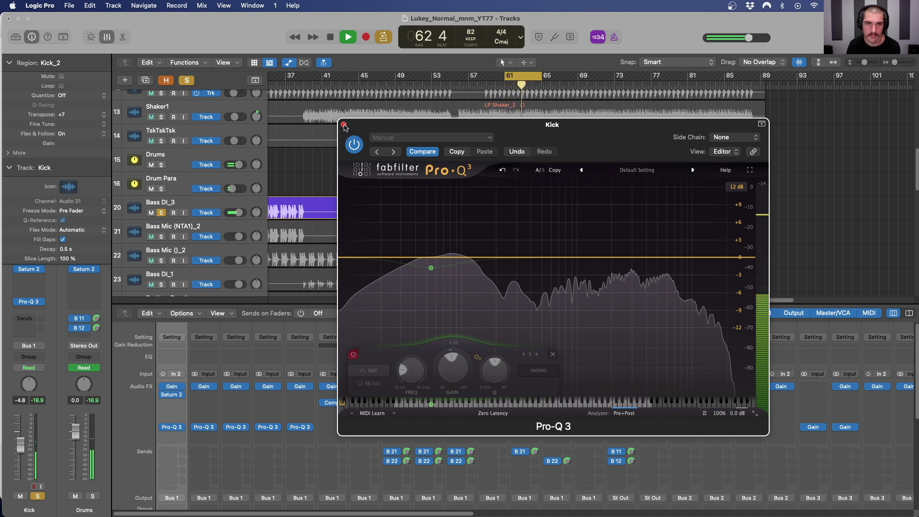
key("space")
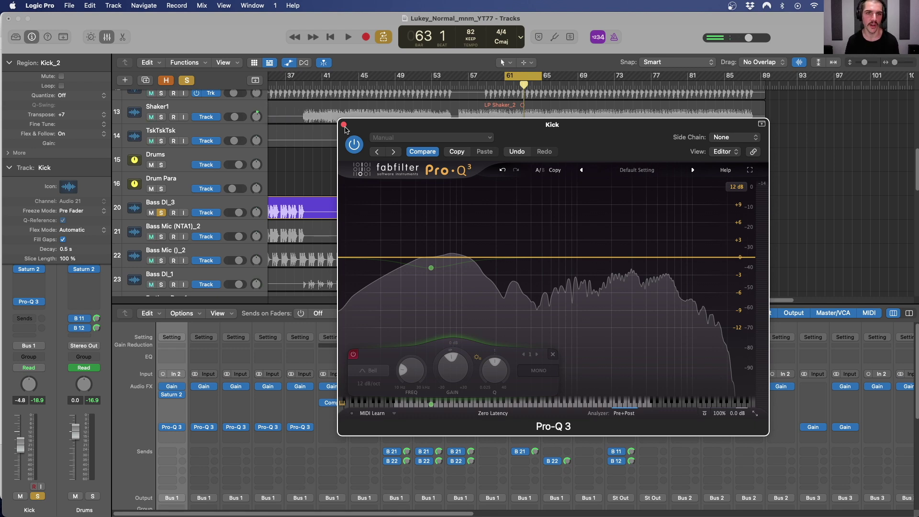
left_click_drag(353, 127, 355, 123)
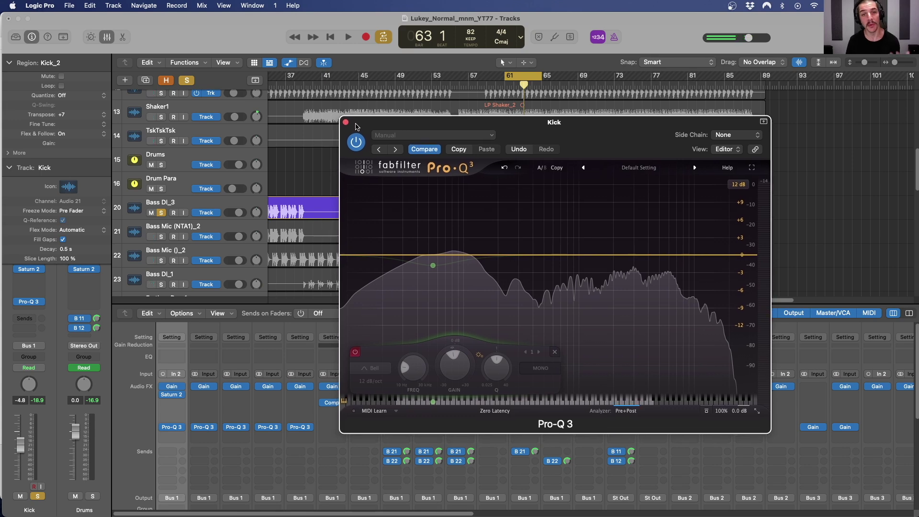
left_click(346, 123)
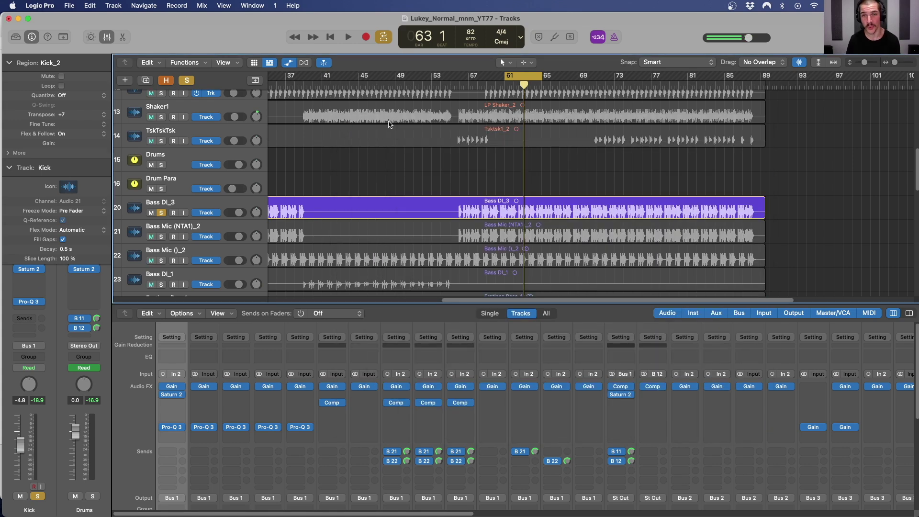
Return the playhead to bar 61, select and solo the Snare1 track and open its Pro-Q 3
left_click(506, 84)
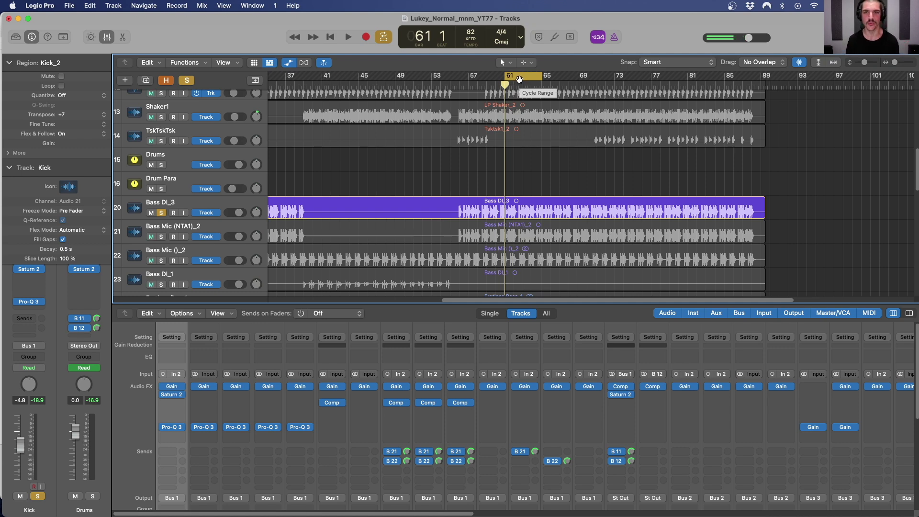
scroll(525, 197, "up", 10)
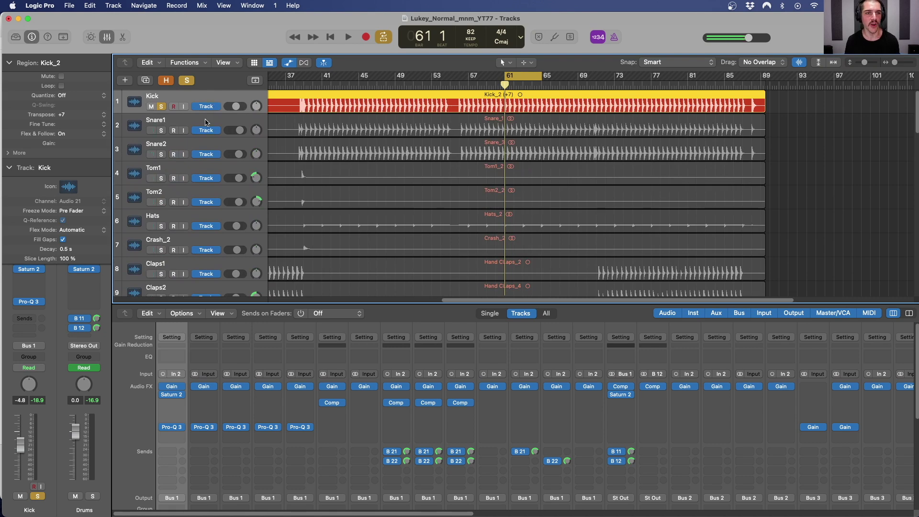
left_click(197, 121)
left_click(161, 130)
left_click(208, 427)
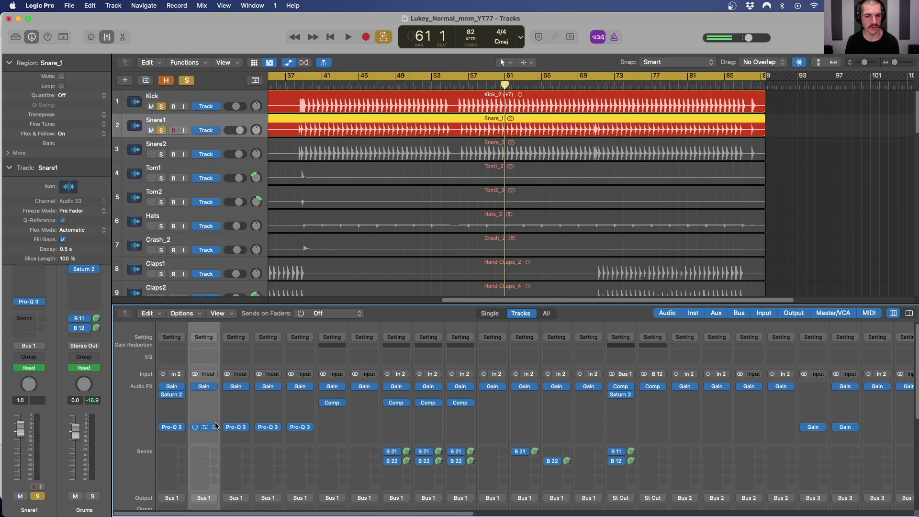
Play the loop to read Snare1's fundamental in Pro-Q 3, then set the Snare_1 region's transposition to +3
key("space")
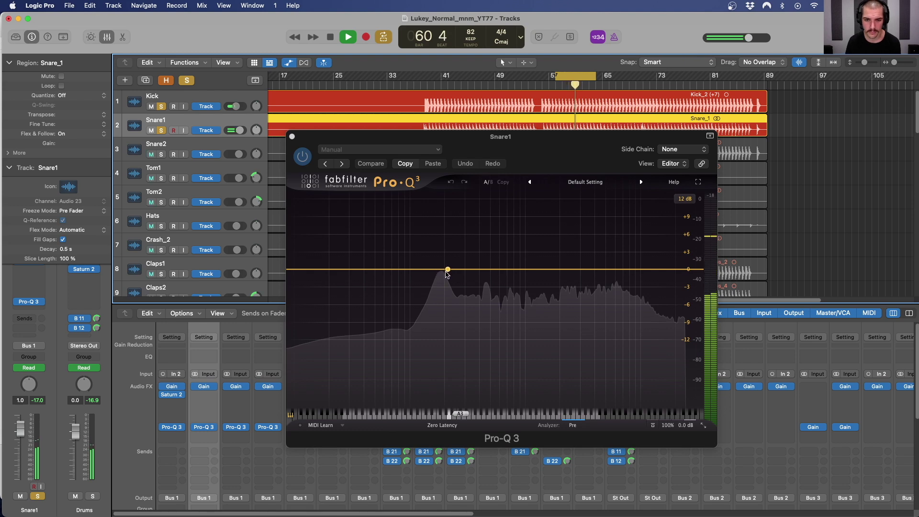
key("space")
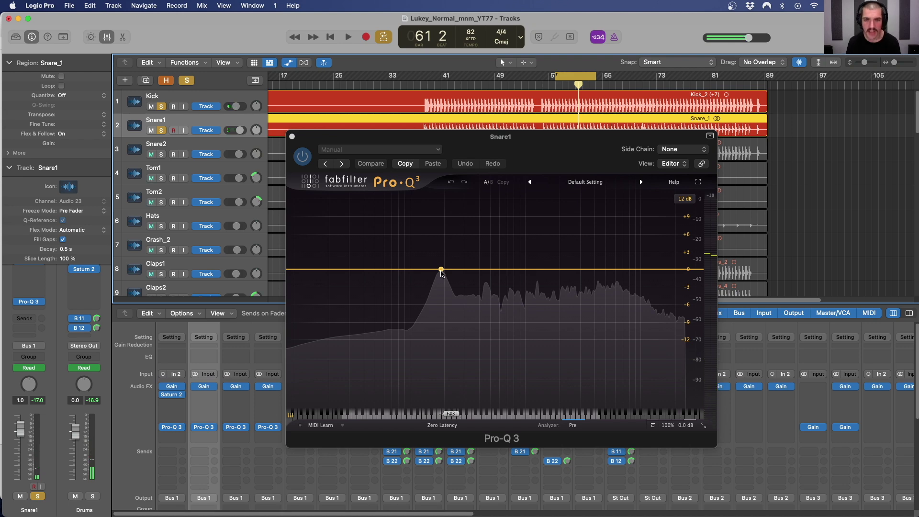
left_click_drag(80, 118, 80, 114)
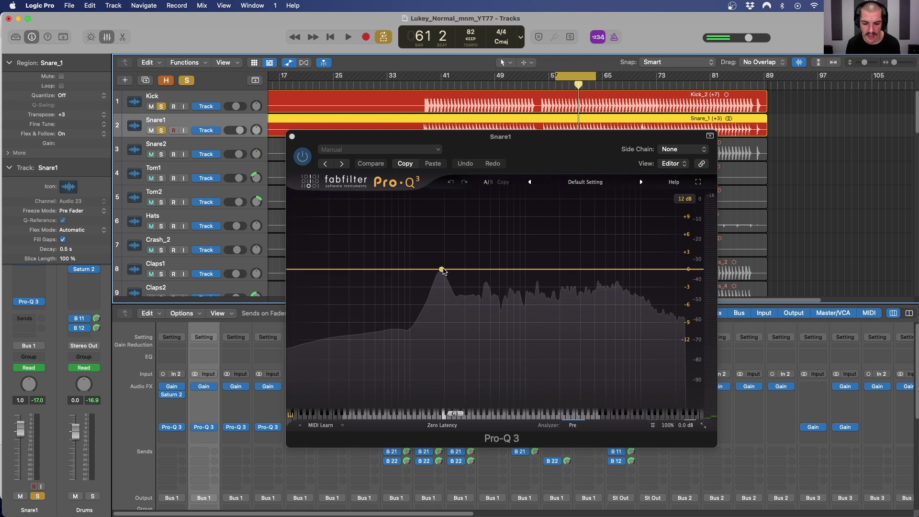
Replay the loop and recapture Snare1's frozen spectrum in Pro-Q 3 to check the transposed fundamental
key("space")
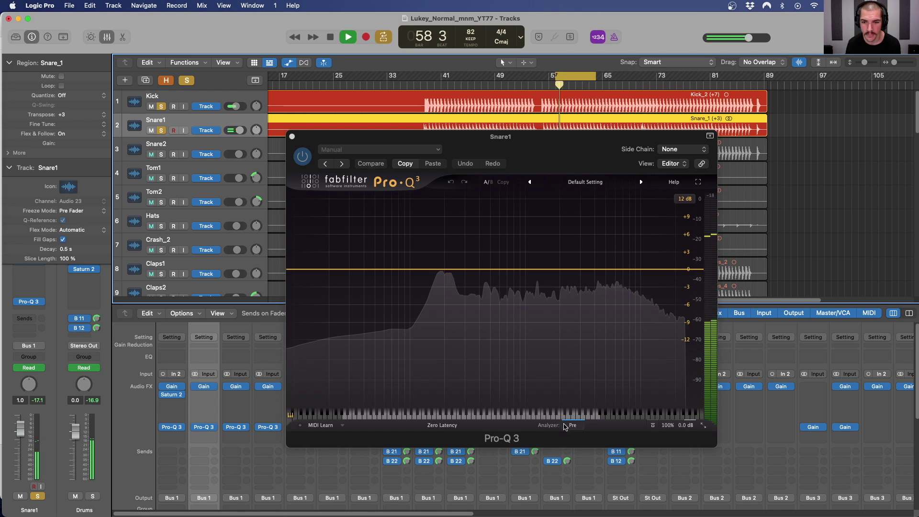
left_click(528, 416)
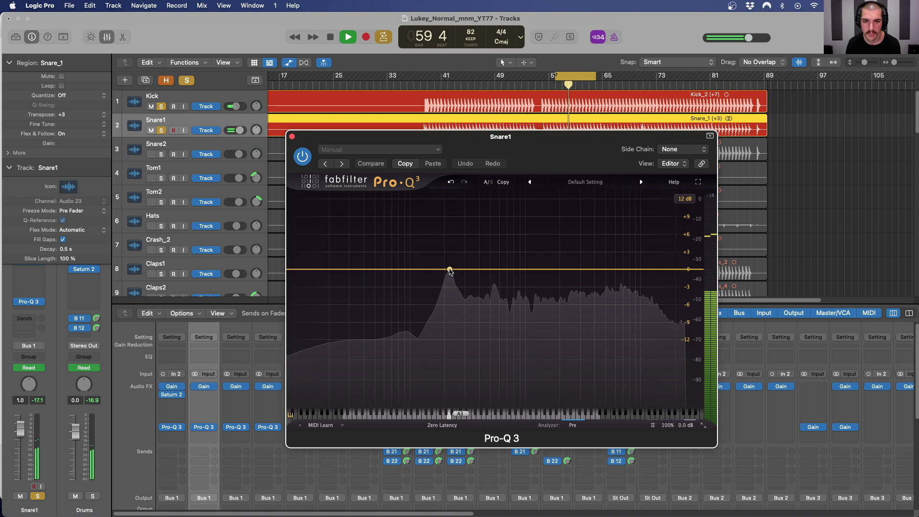
key("space")
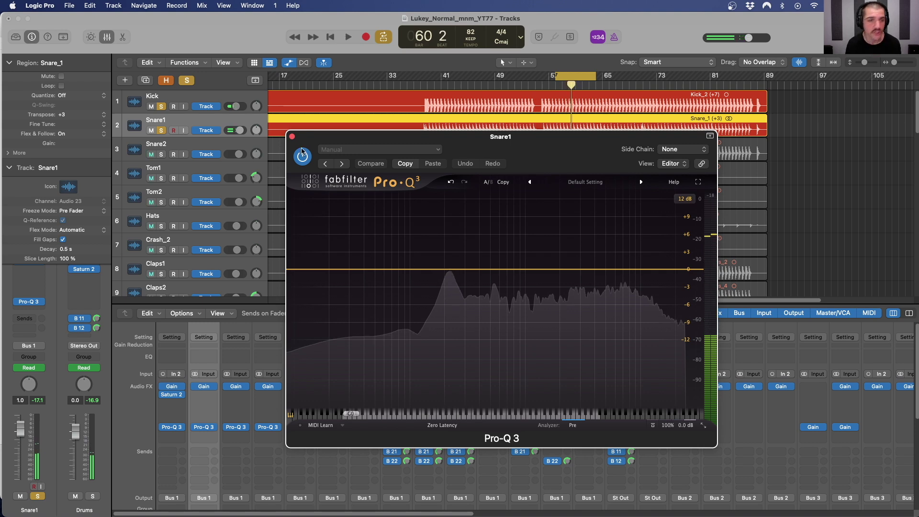
Select and solo the Snare2 track and open its Pro-Q 3
left_click(170, 144)
left_click(236, 427)
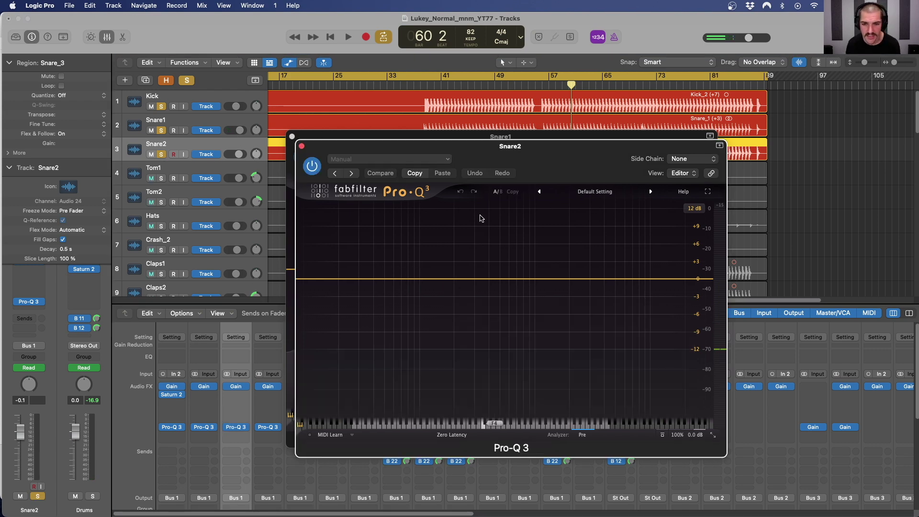
Play the track to read Snare2's fundamental in Pro-Q 3, then set the Snare_3 region's transposition to +3
left_click_drag(472, 156, 466, 143)
key("space")
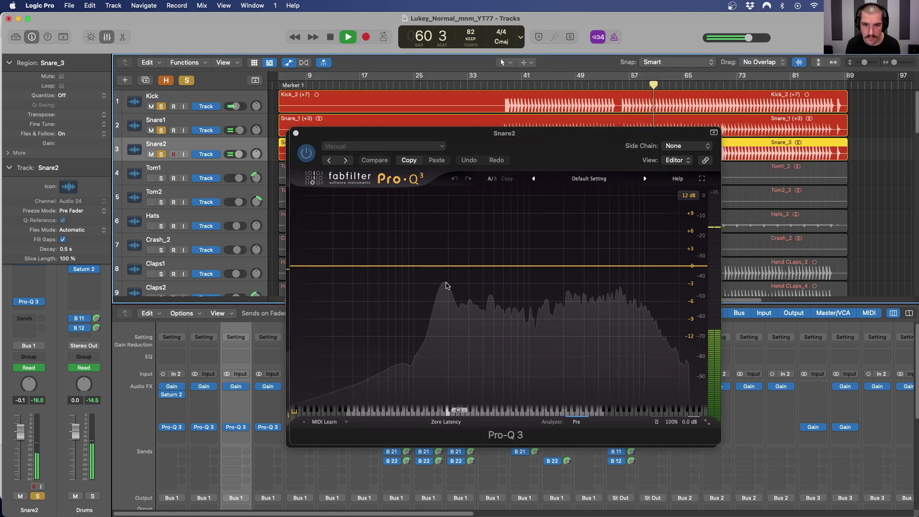
key("space")
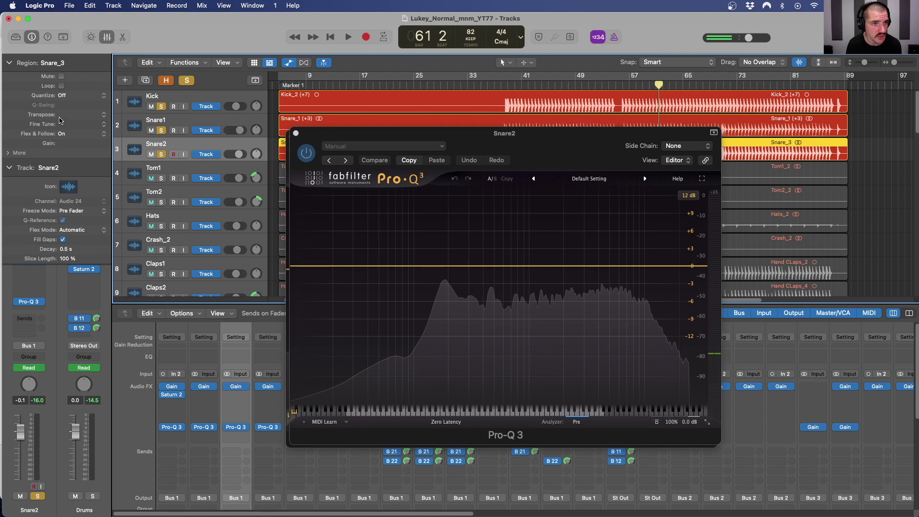
left_click_drag(62, 113, 69, 112)
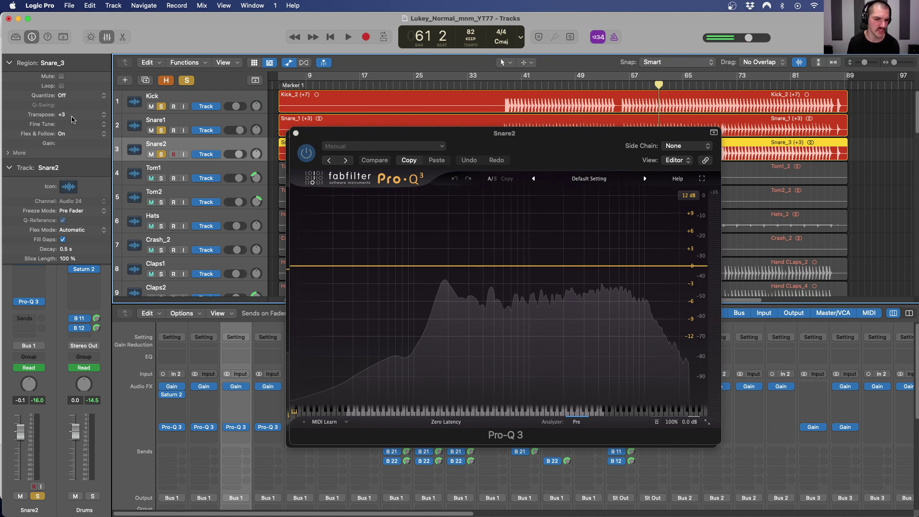
Close the snare tracks' Pro-Q 3 windows and move the playhead to bar 38, just before the tom hits
left_click(325, 99)
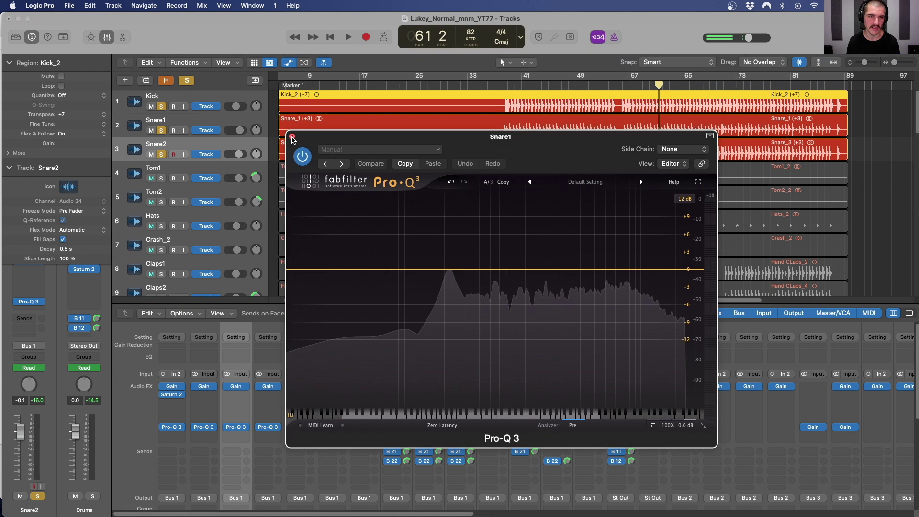
left_click(295, 134)
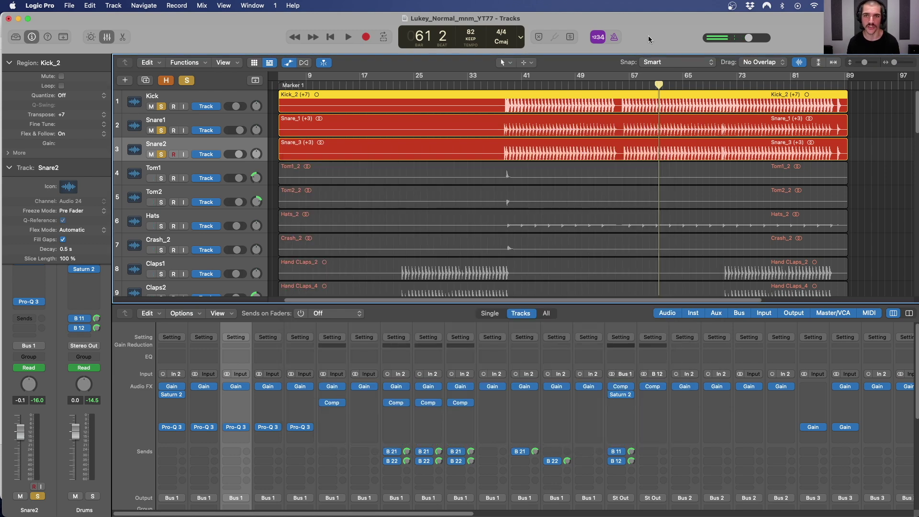
left_click_drag(550, 86, 501, 87)
scroll(535, 152, "up", 6)
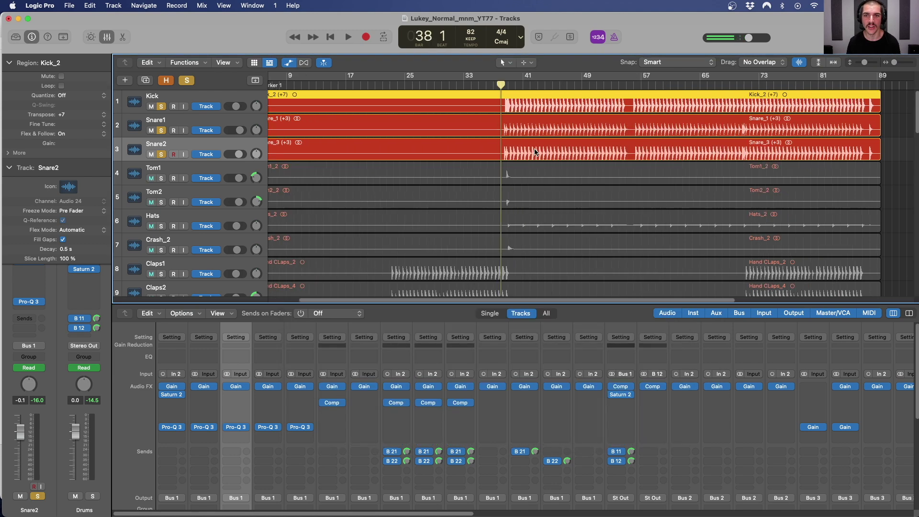
scroll(535, 152, "up", 2)
key("space")
scroll(534, 152, "up", 4)
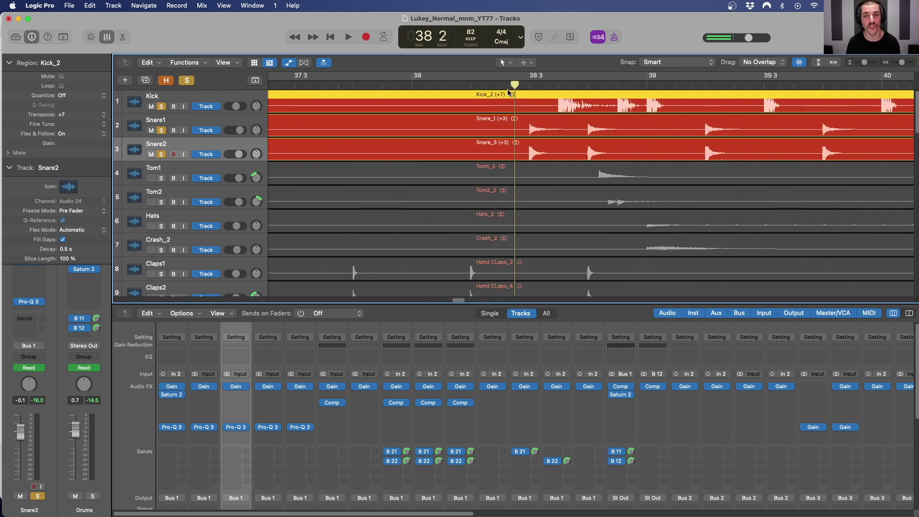
Select and solo the Tom1 track, open its Pro-Q 3 and set a cycle range from bar 38 to bar 39
left_click(196, 166)
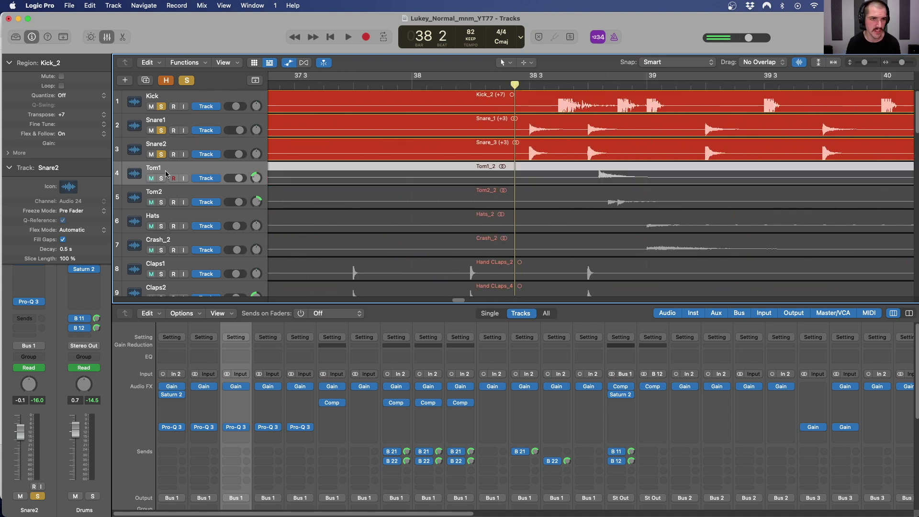
left_click(269, 428)
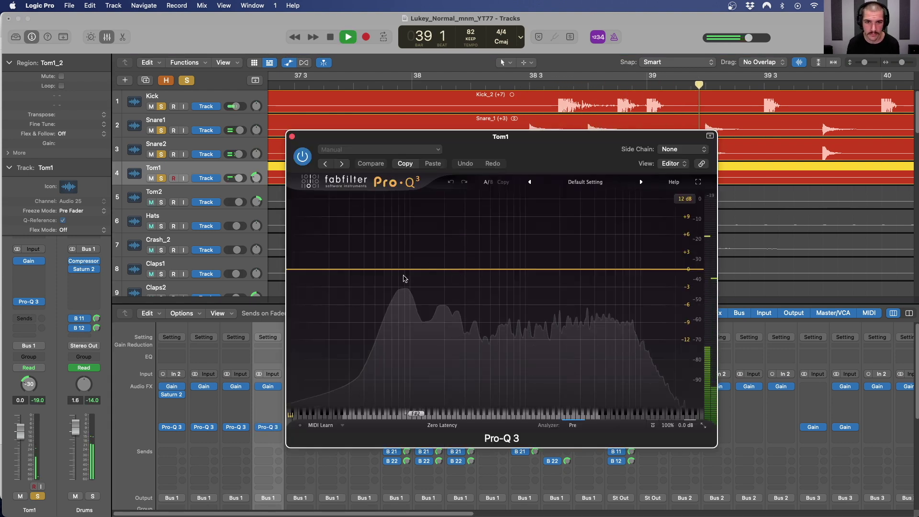
key("space")
left_click(414, 78)
left_click(414, 79)
left_click_drag(413, 81, 647, 81)
Play the loop to read Tom1's fundamental in Pro-Q 3, then set the Tom1_2 region's transposition to +2
key("space")
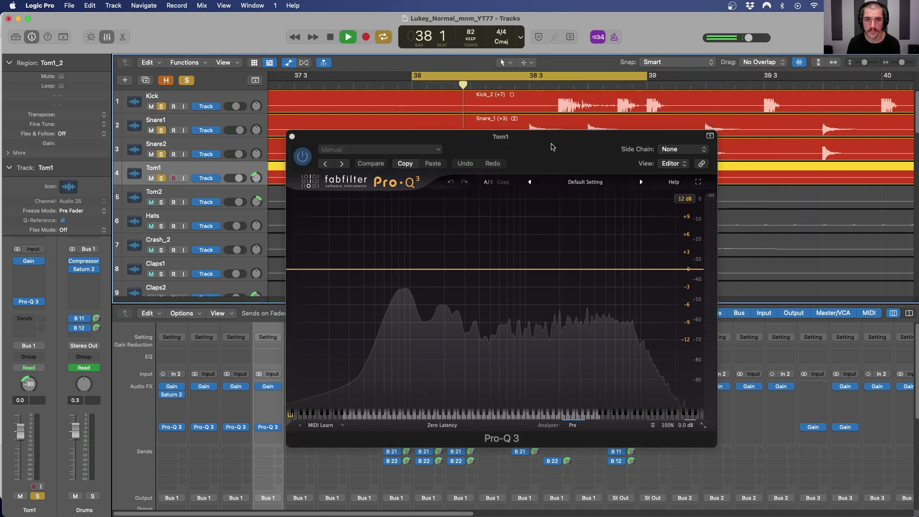
left_click_drag(549, 148, 548, 134)
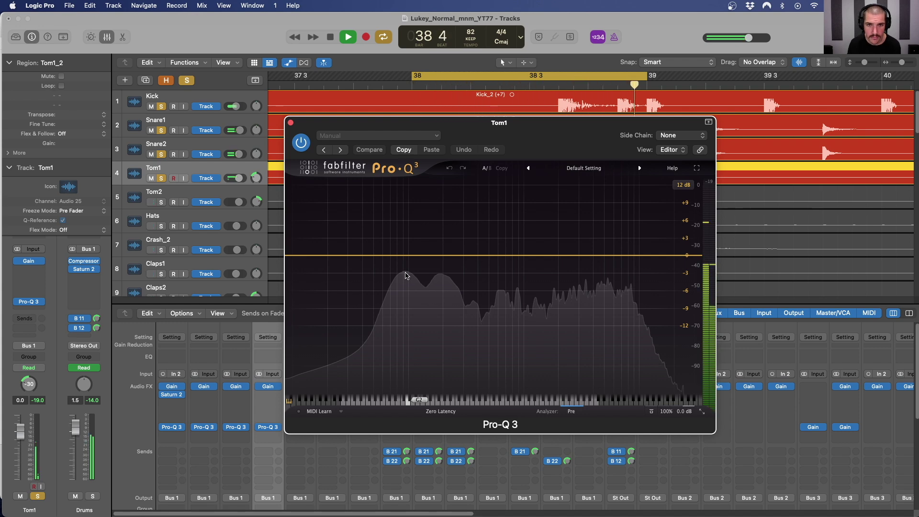
key("space")
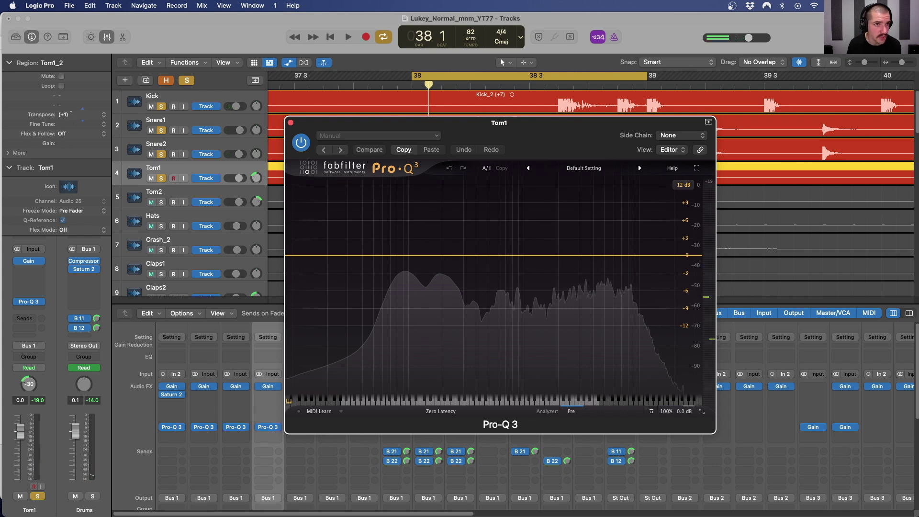
left_click_drag(72, 115, 72, 111)
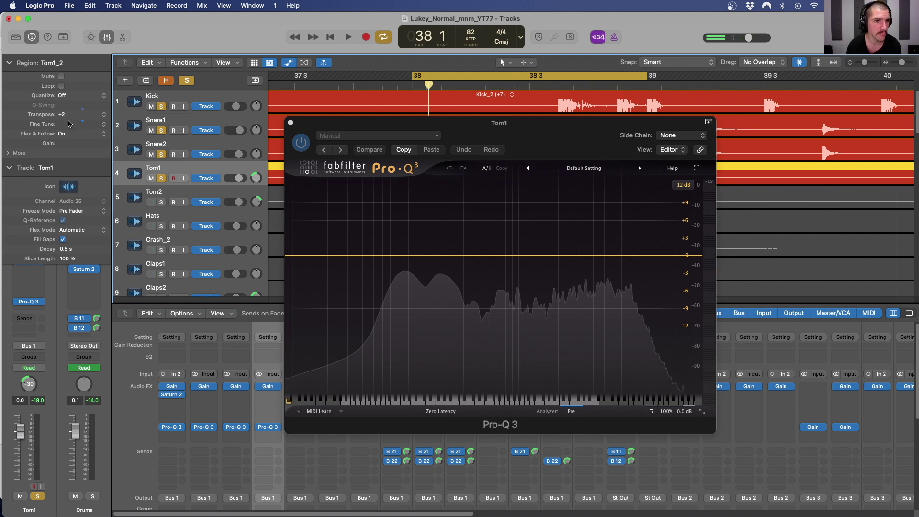
Recapture Tom1's frozen spectrum over the replayed loop, moving Pro-Q 3 clear of the region, then set Tom1_2's transposition to +3
left_click(571, 412)
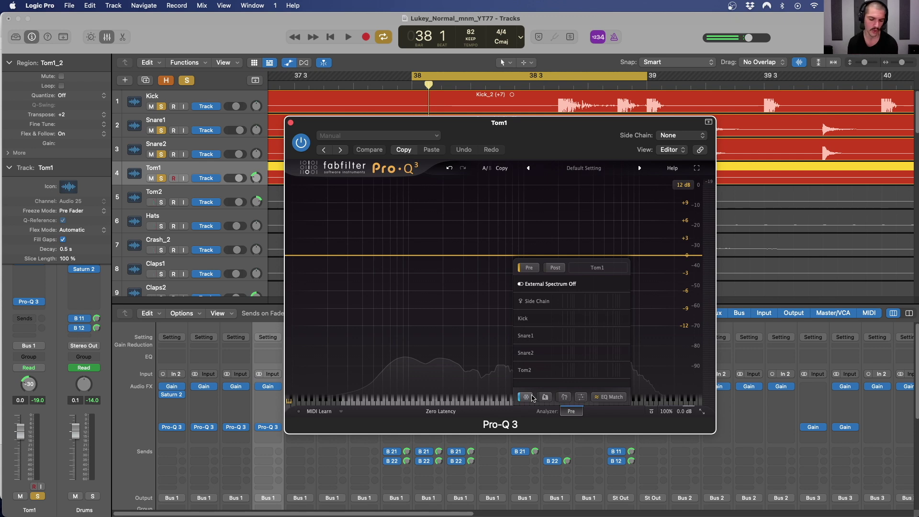
left_click_drag(460, 133, 484, 139)
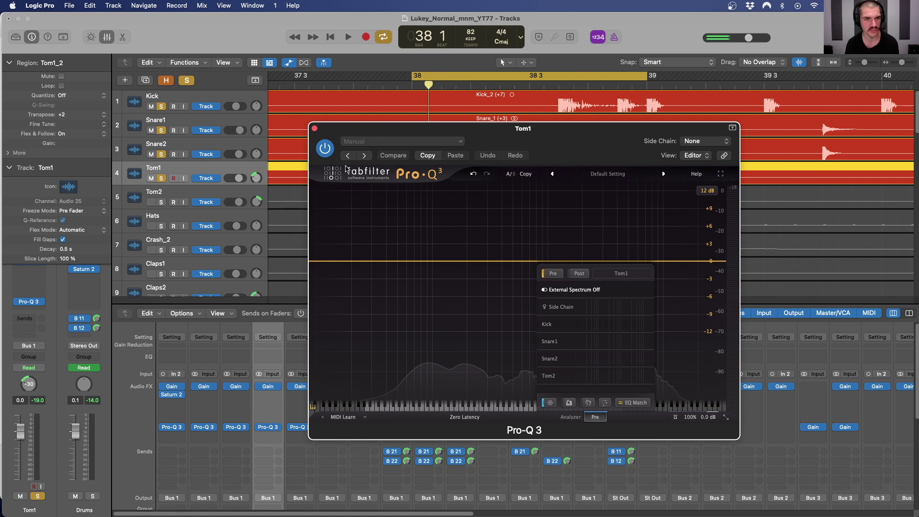
left_click_drag(424, 129, 492, 212)
key("space")
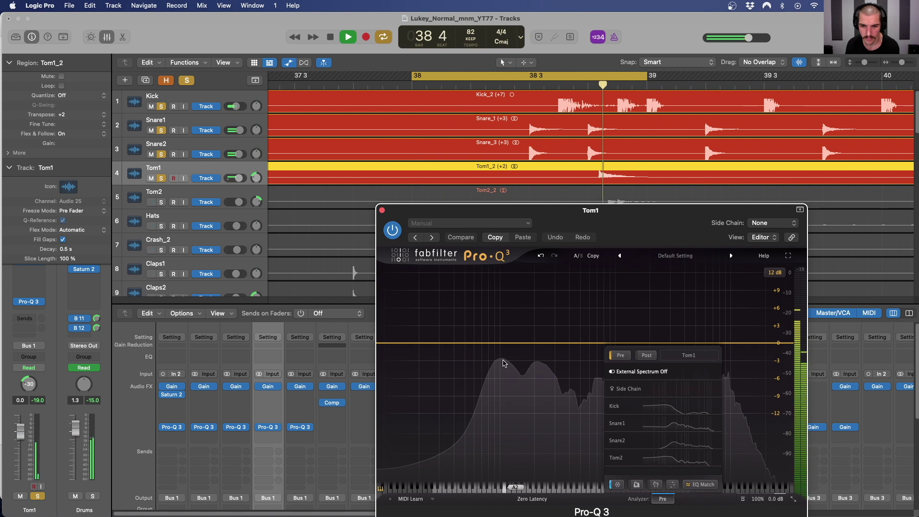
key("space")
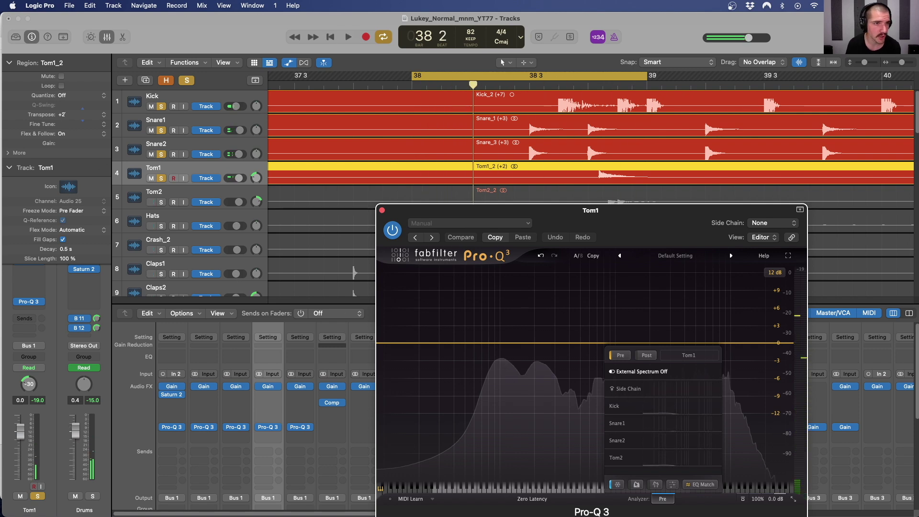
left_click(64, 115)
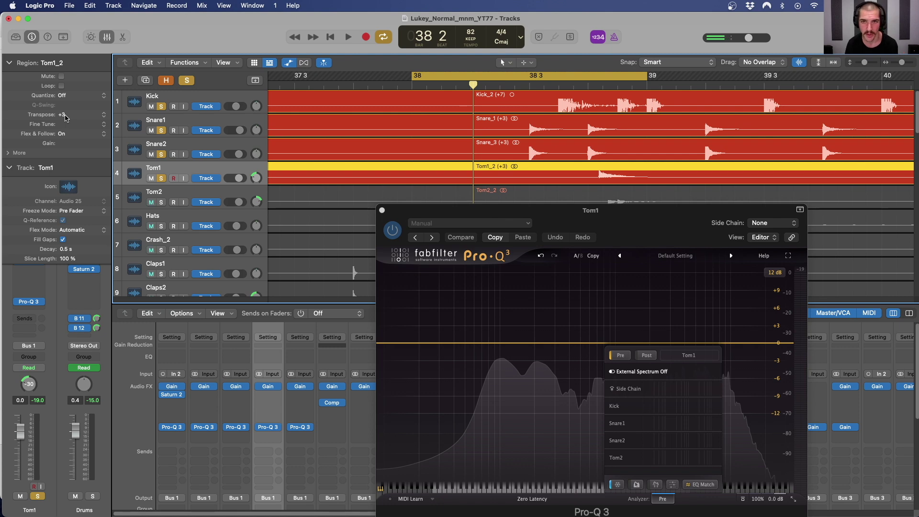
Replay the loop and refresh Tom1's frozen spectrum in Pro-Q 3 to check the newly transposed fundamental
key("space")
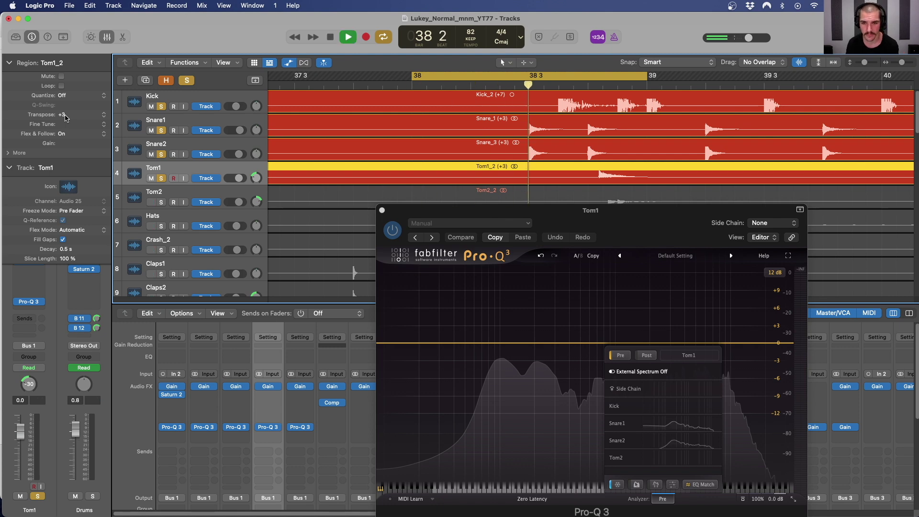
left_click(617, 484)
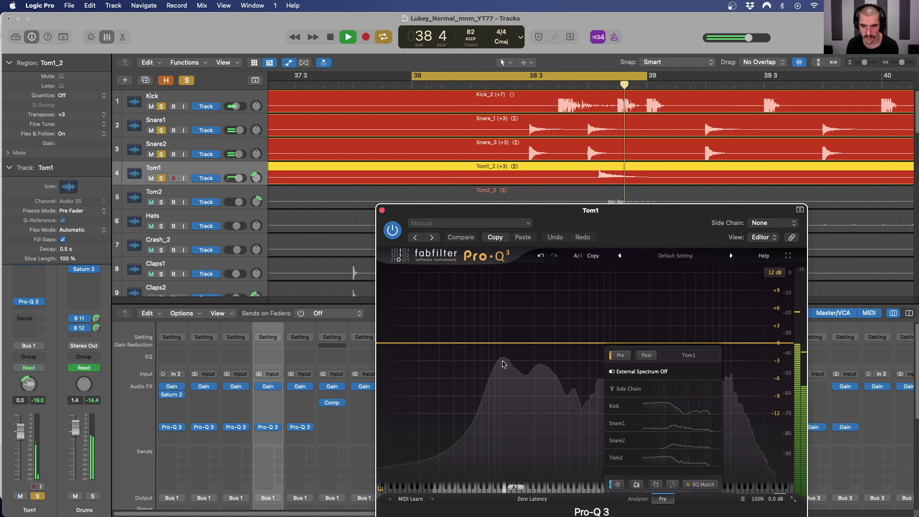
key("space")
Solo the Tom2 track, swap Tom1's Pro-Q 3 window for Tom2's and play the loop to read its fundamental
left_click(354, 204)
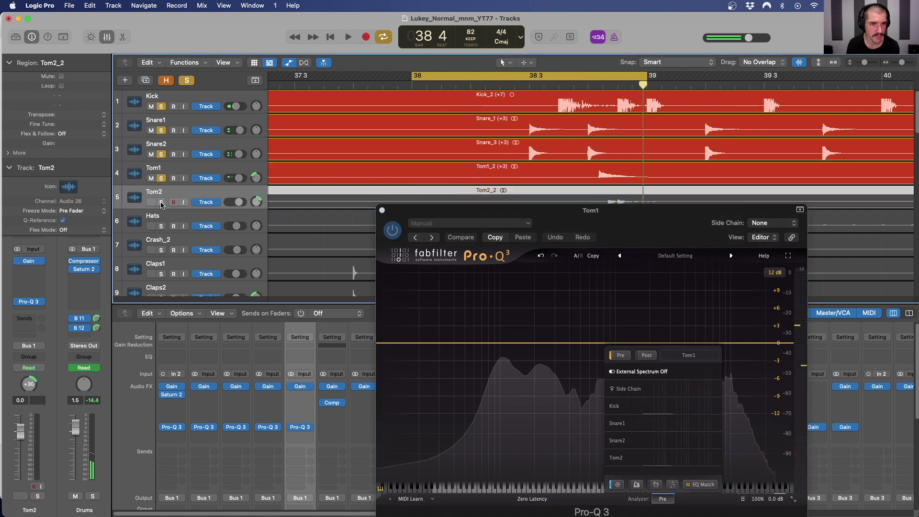
left_click(382, 211)
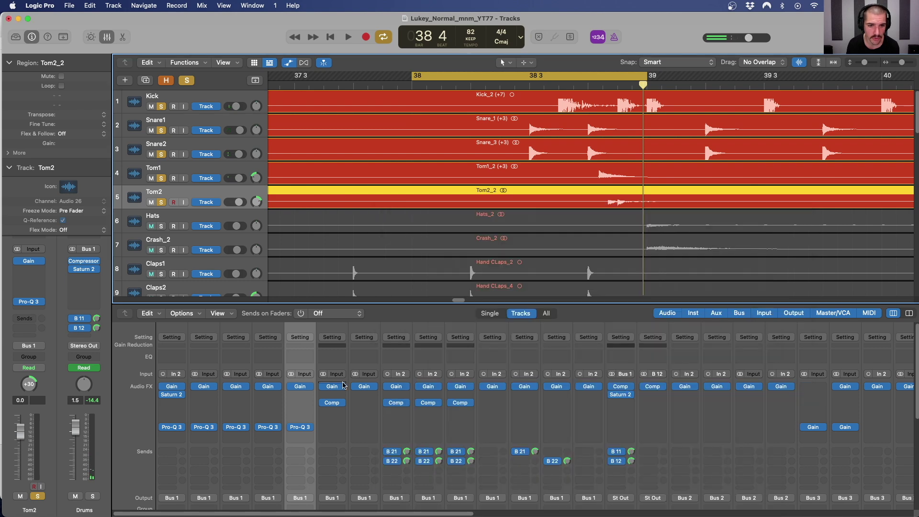
left_click(301, 426)
left_click_drag(550, 148, 600, 181)
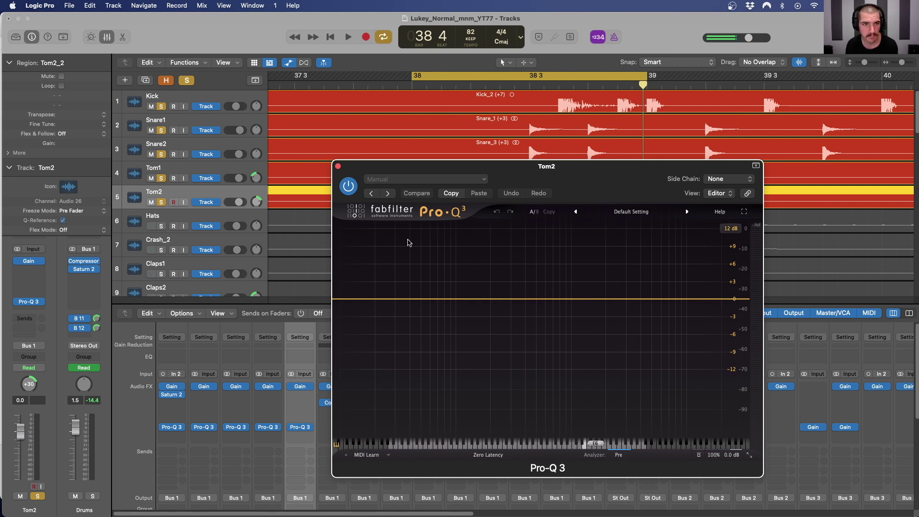
key("space")
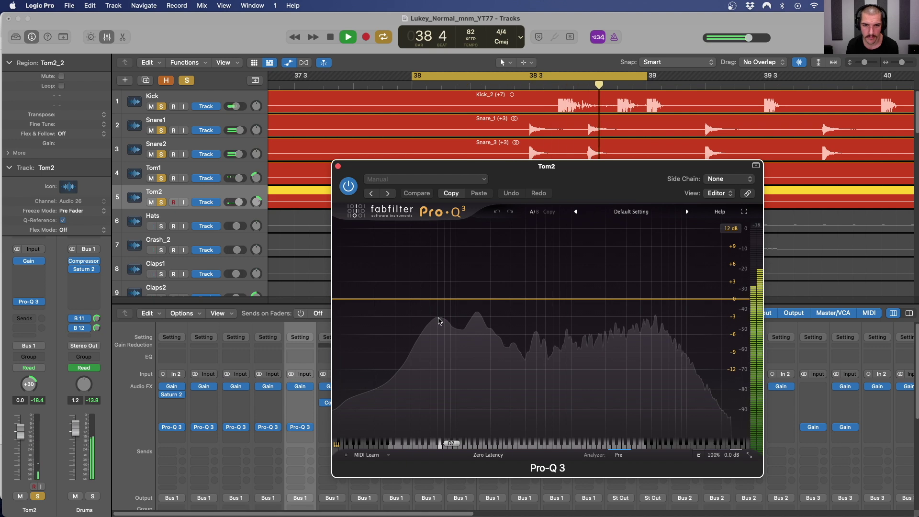
key("space")
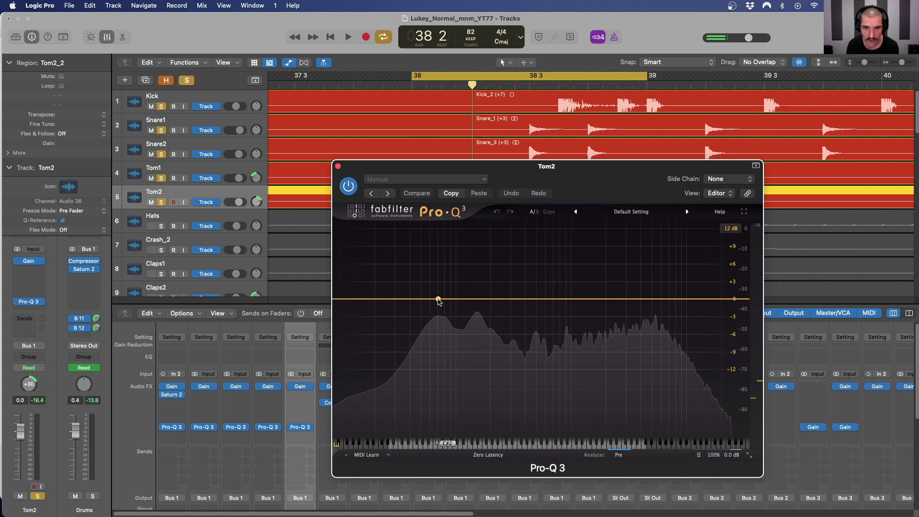
left_click(440, 299)
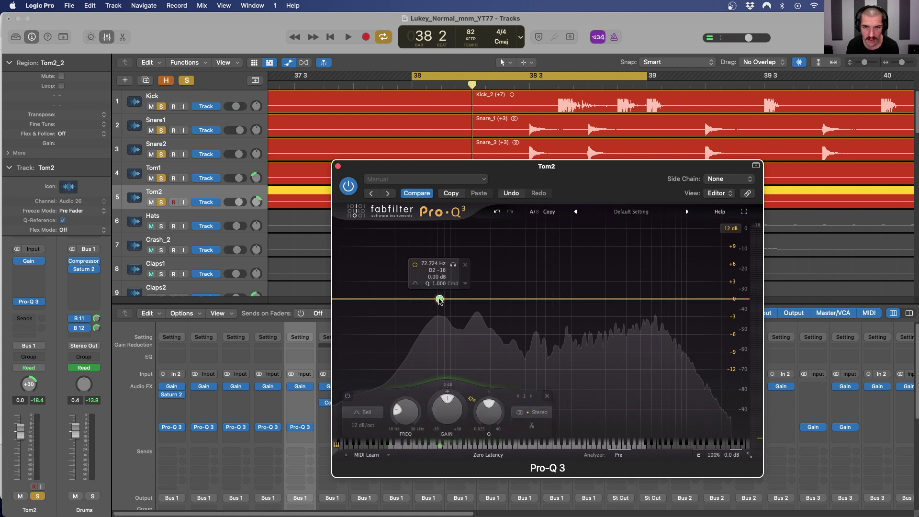
left_click(415, 266)
left_click(465, 266)
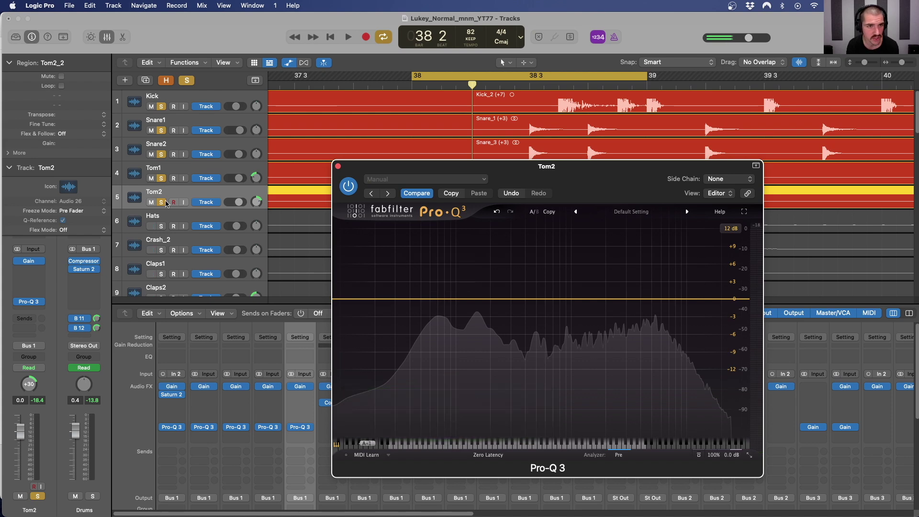
Set the Tom2_2 region's transposition to +2 and replay the loop with a fresh frozen spectrum to check its fundamental
left_click_drag(70, 115, 70, 112)
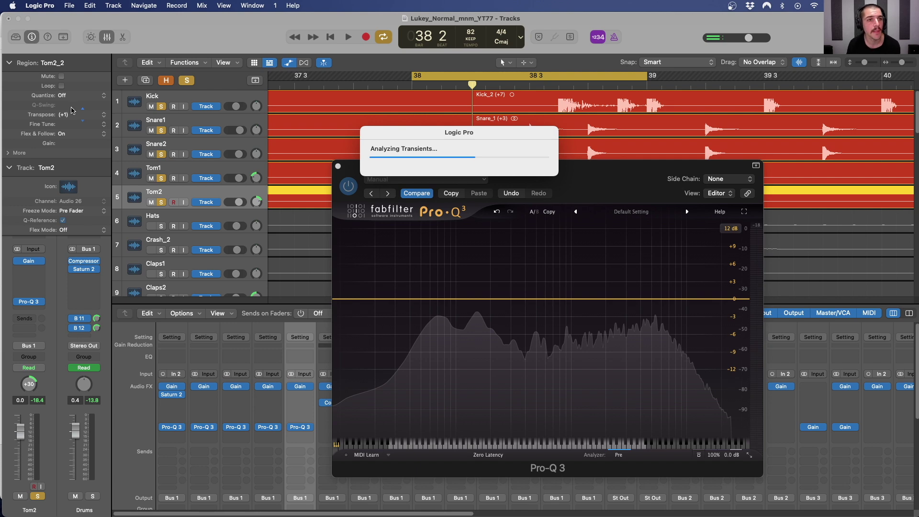
left_click_drag(71, 110, 71, 107)
key("space")
left_click(618, 455)
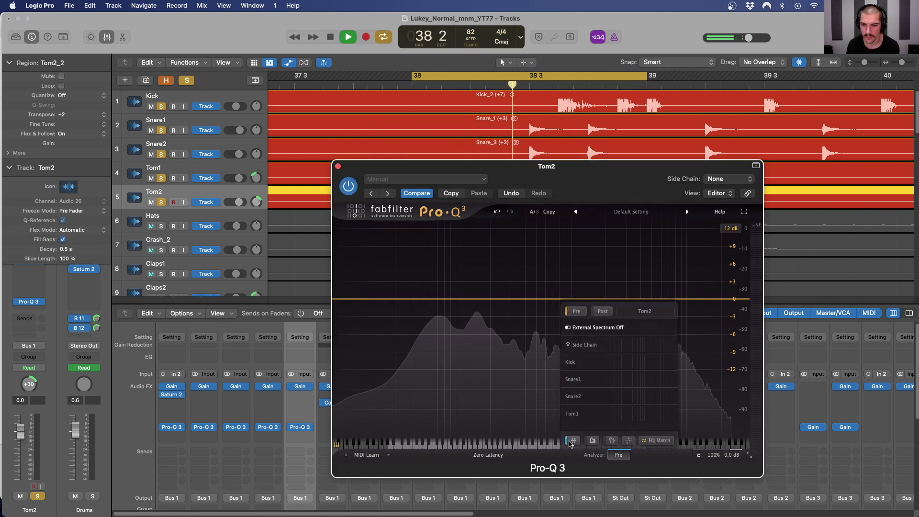
left_click(574, 440)
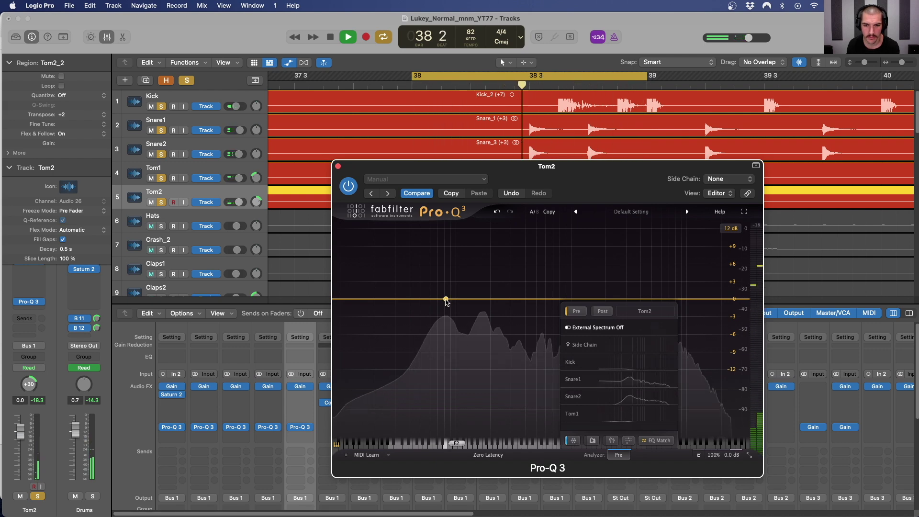
key("space")
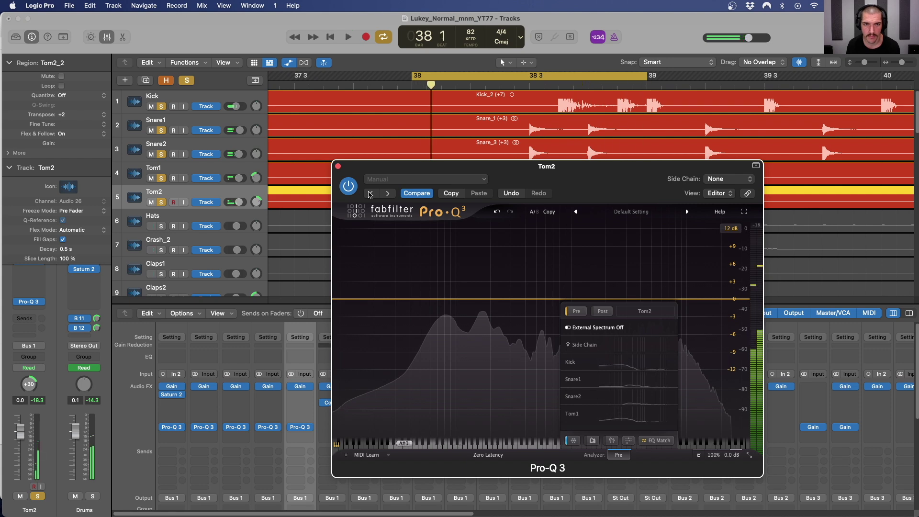
Close Tom2's Pro-Q 3, clear all solos, turn off the cycle and play the full mix from around bar 38
left_click(337, 167)
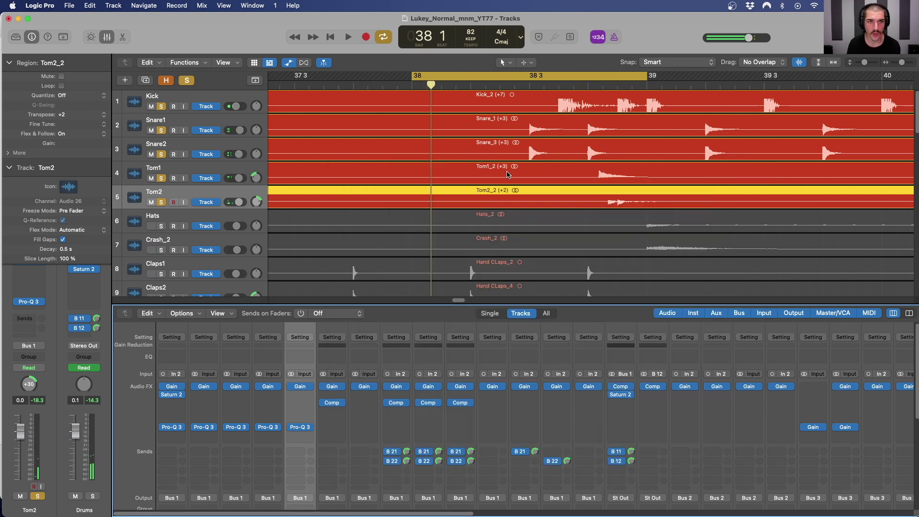
left_click(187, 81)
scroll(467, 113, "down", 5)
left_click(441, 76)
left_click_drag(441, 84, 426, 83)
key("space")
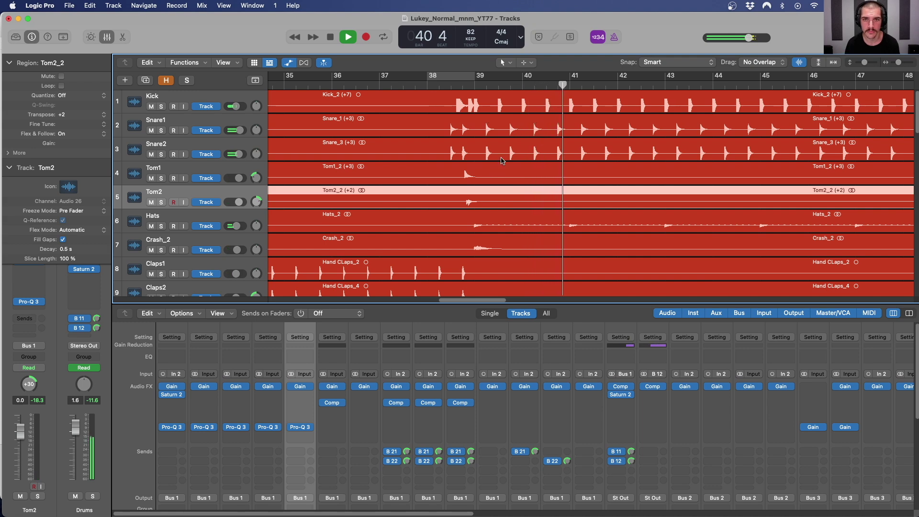
scroll(501, 166, "down", 6)
scroll(506, 167, "down", 5)
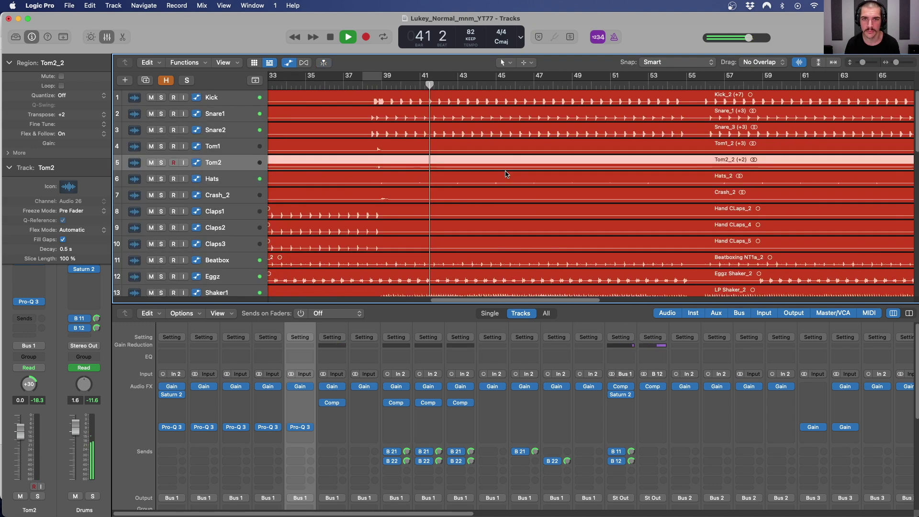
scroll(500, 145, "down", 6)
scroll(462, 158, "up", 4)
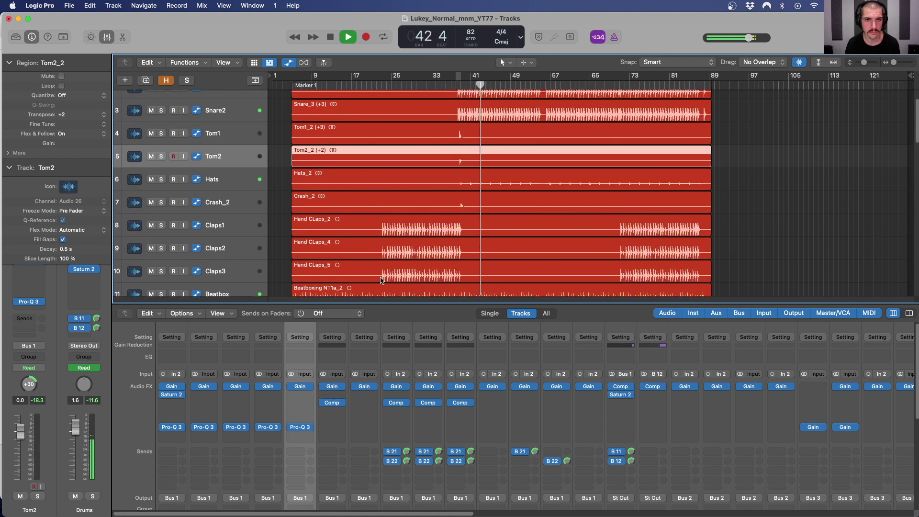
Stop playback and duplicate the Kick, Snare1, Snare2, Tom1 and Tom2 tracks
key("space")
scroll(287, 144, "up", 2)
left_click(224, 103)
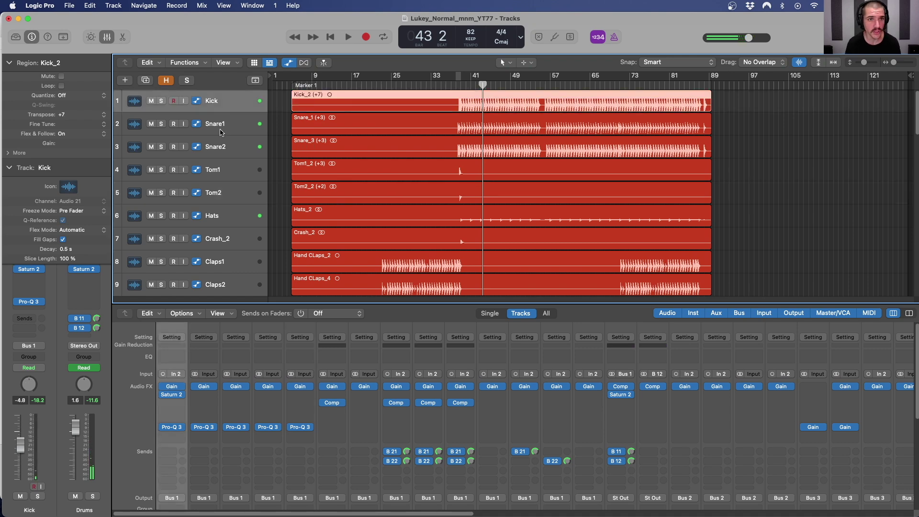
key("super+d")
left_click(226, 146)
key("super+d")
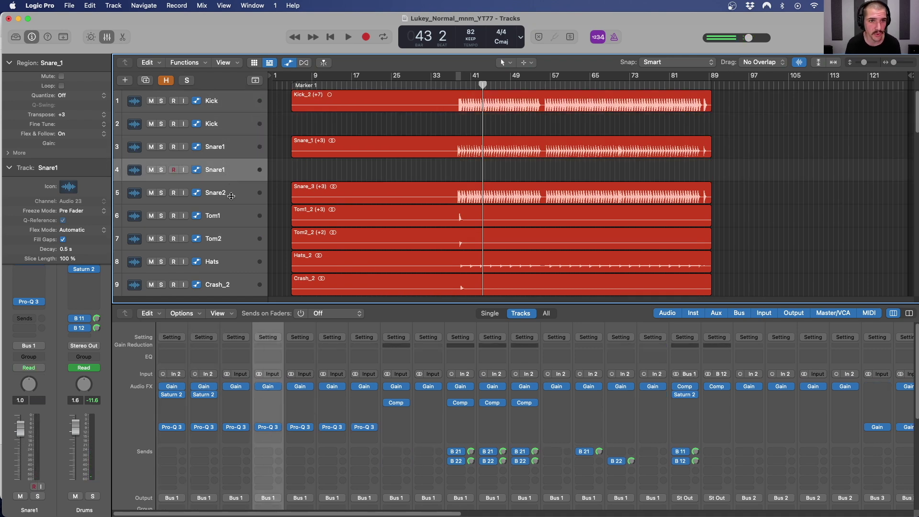
left_click(231, 196)
key("super+d")
left_click(232, 235)
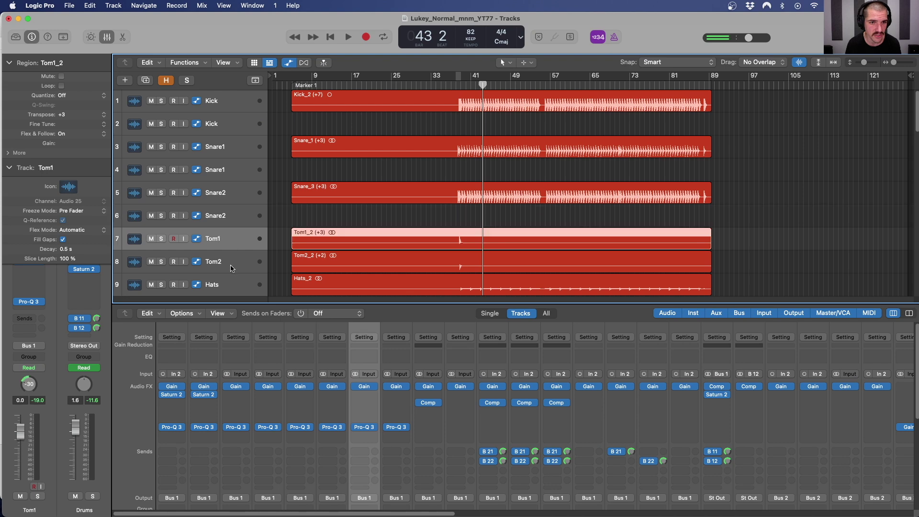
key("super+d")
left_click(233, 284)
key("super+d")
Copy the Kick, Snare1, Snare2, Tom1 and Tom2 regions onto their duplicate tracks and check their start against bar 5
scroll(356, 105, "up", 2)
left_click_drag(355, 104, 342, 133)
left_click_drag(409, 152, 395, 178)
key("super+z")
left_click(333, 198)
left_click_drag(333, 198, 335, 211)
mouse_move(387, 246)
left_mouse_down()
mouse_move(389, 265)
mouse_move(365, 277)
left_mouse_up()
scroll(395, 201, "down", 2)
left_click(297, 86)
left_click_drag(299, 86, 292, 86)
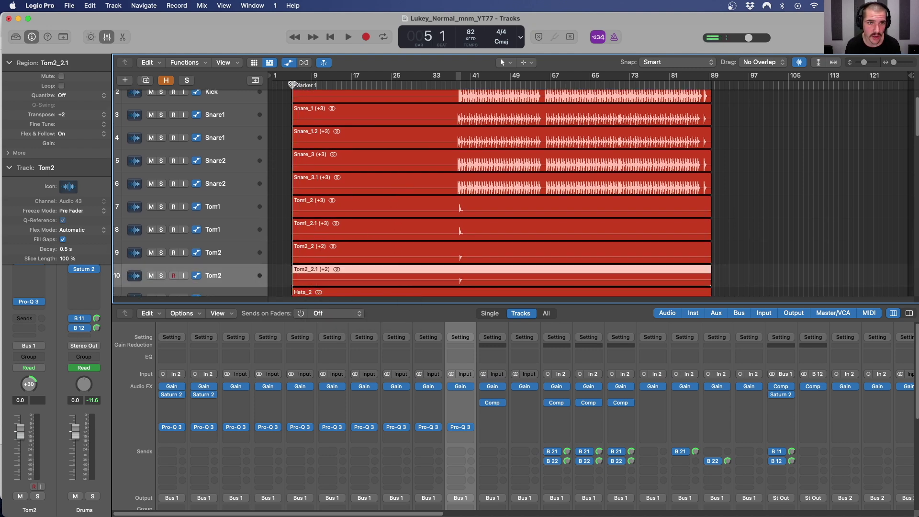
scroll(295, 101, "up", 10)
scroll(280, 102, "left", 3)
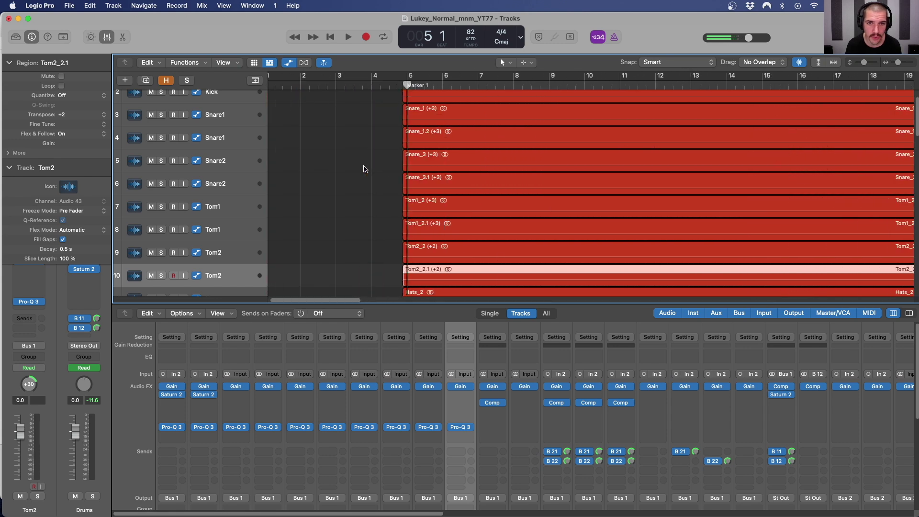
Reorder the tracks so the duplicated kick, snares and toms sit together below the five original drum tracks
scroll(366, 168, "down", 10)
left_click_drag(225, 231, 240, 256)
left_click_drag(231, 189, 236, 238)
left_click_drag(227, 141, 227, 216)
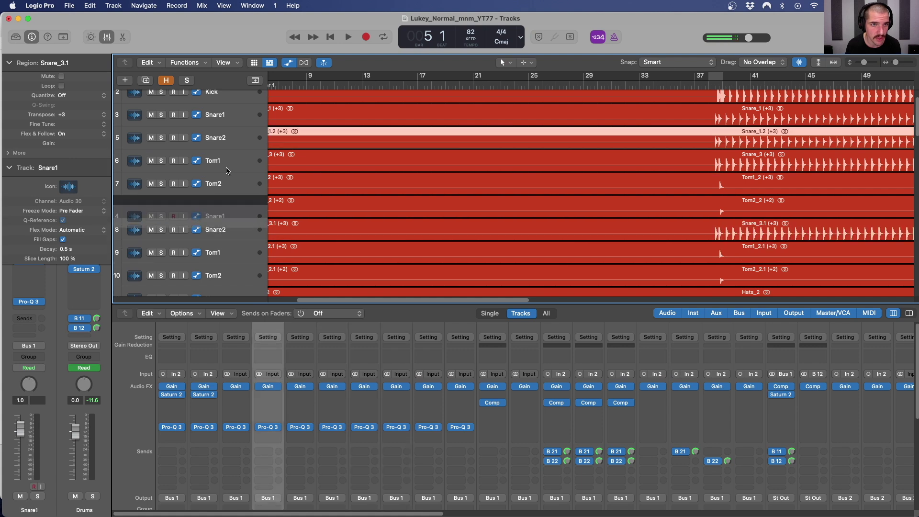
left_click_drag(229, 124, 230, 219)
Remove the transposition from the copied Kick, Snare1, Snare2, Tom1 and Tom2 regions
scroll(310, 215, "left", 5)
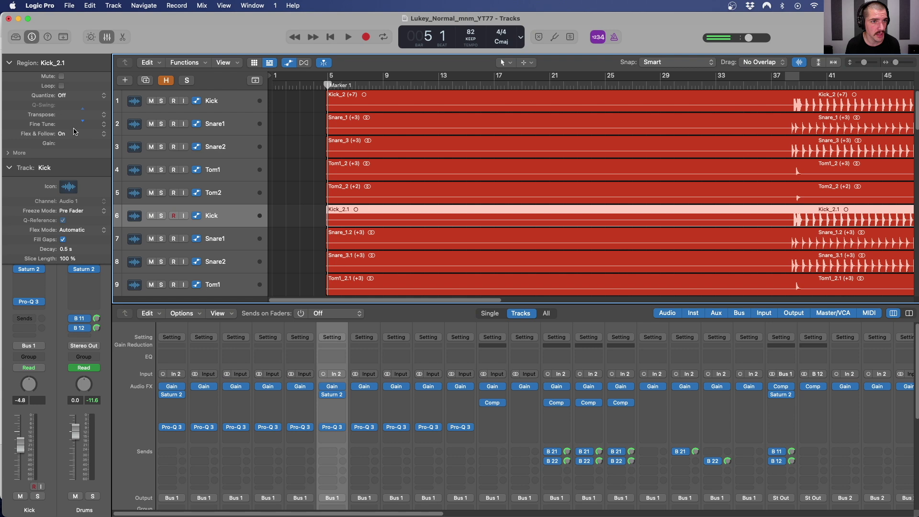
left_click(423, 244)
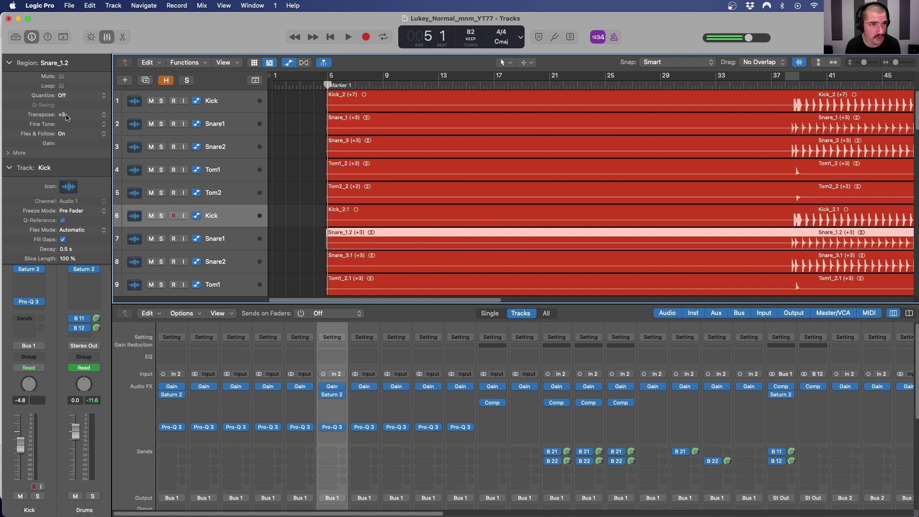
left_click(380, 268)
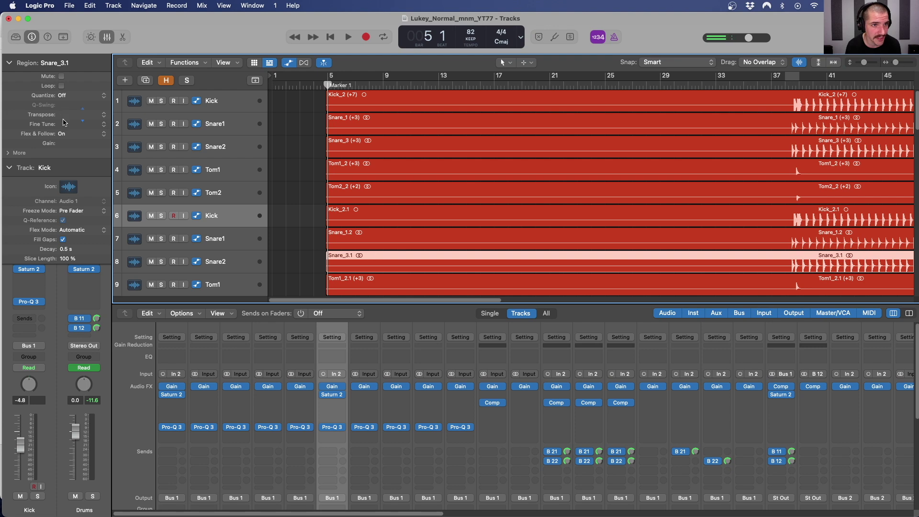
scroll(440, 275, "down", 3)
left_click(379, 205)
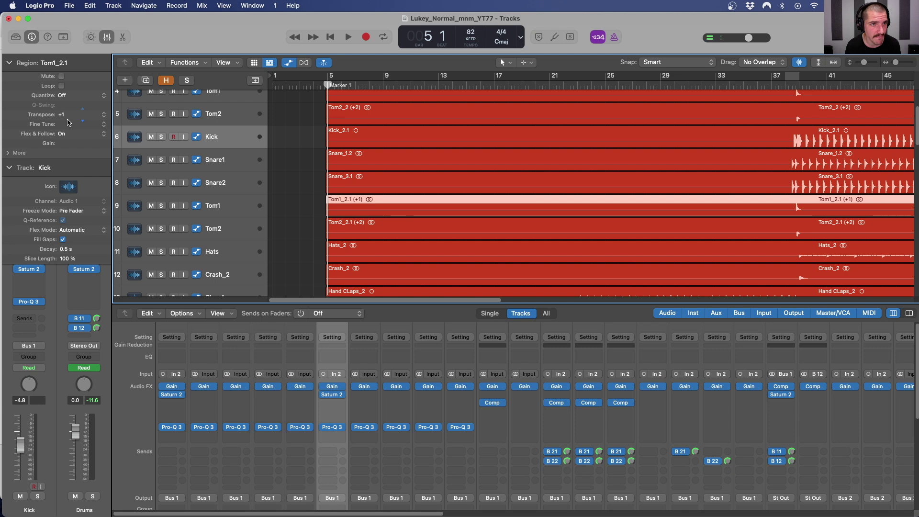
left_click(402, 232)
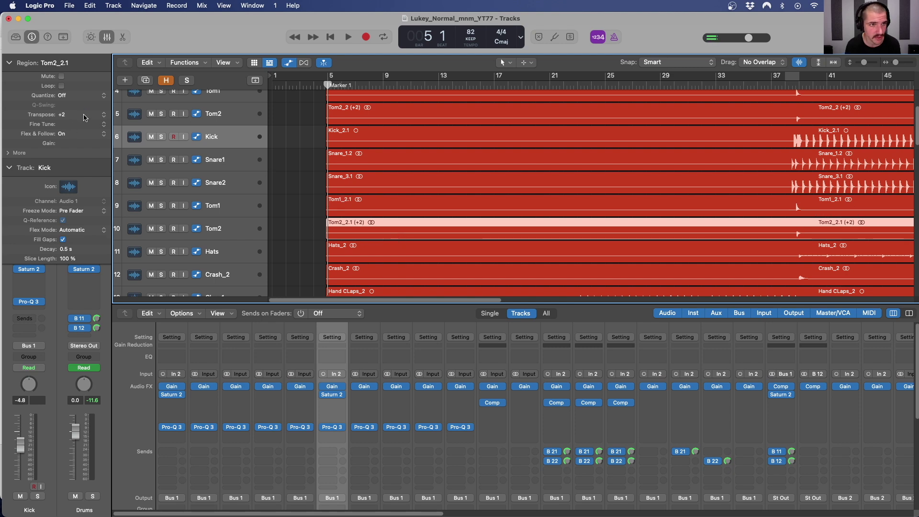
Route the outputs of the five original, tuned drum channels together to Bus 31
left_click(235, 228)
left_click(231, 140, "shift")
scroll(426, 373, "down", 5)
scroll(426, 373, "down", 2)
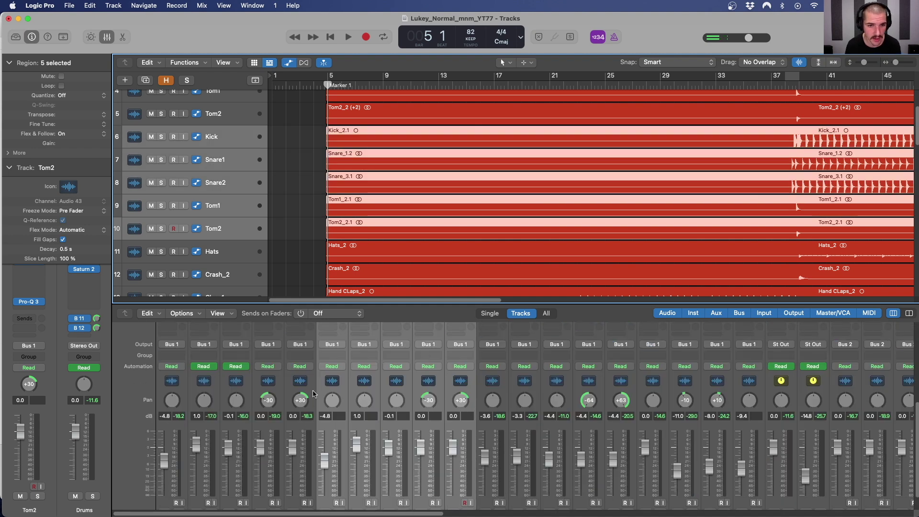
left_click(312, 391)
left_click(184, 386, "shift")
left_click(172, 344)
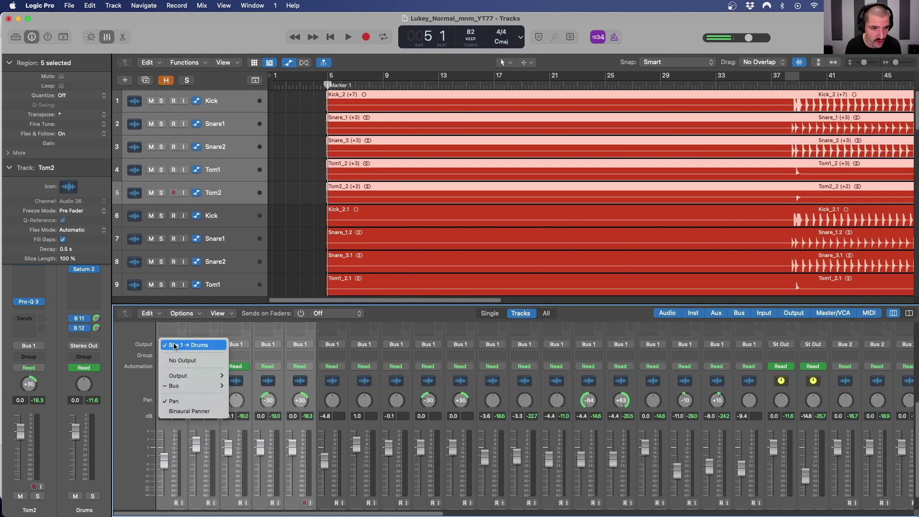
mouse_move(187, 386)
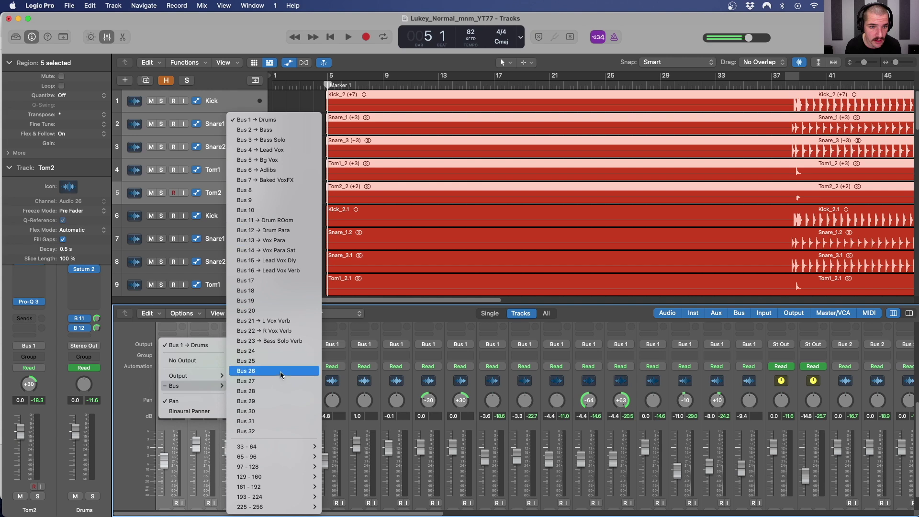
left_click(266, 420)
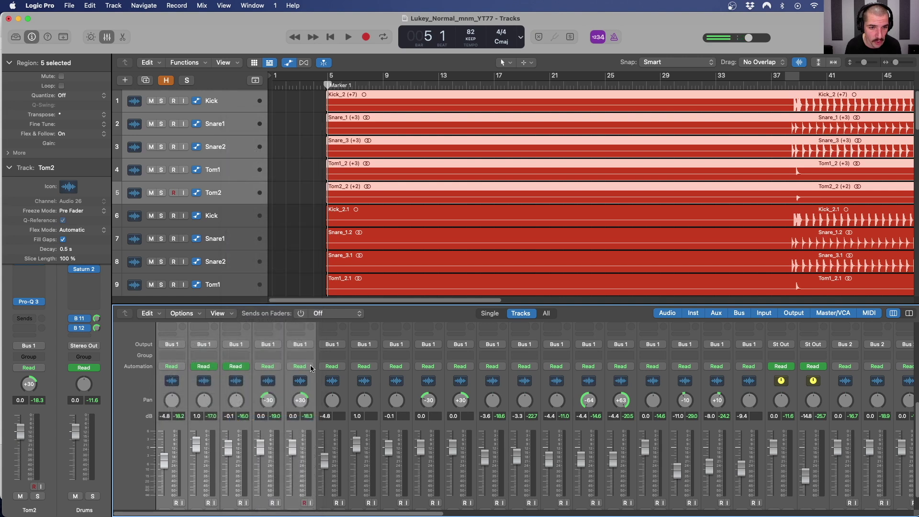
Route the outputs of the five duplicated, untuned drum channels together to Bus 32
left_click(344, 386)
left_click(463, 386, "shift")
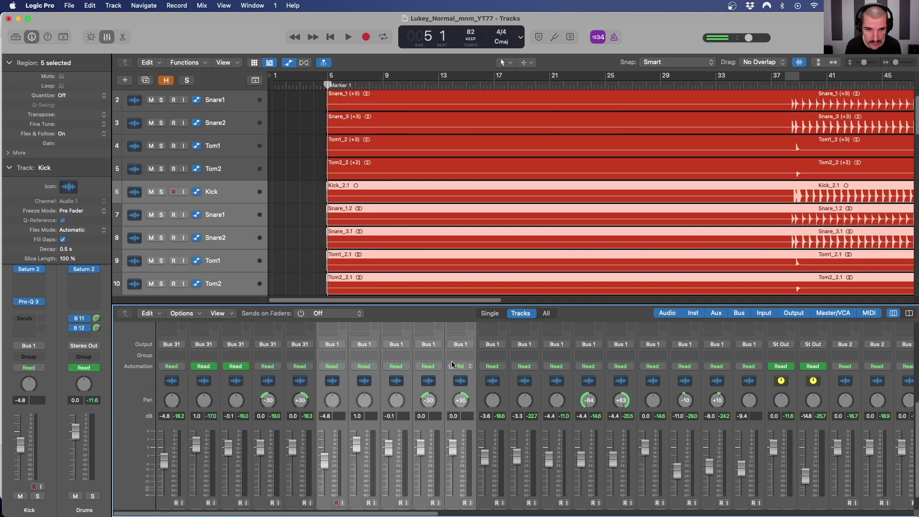
left_click(346, 348)
mouse_move(354, 386)
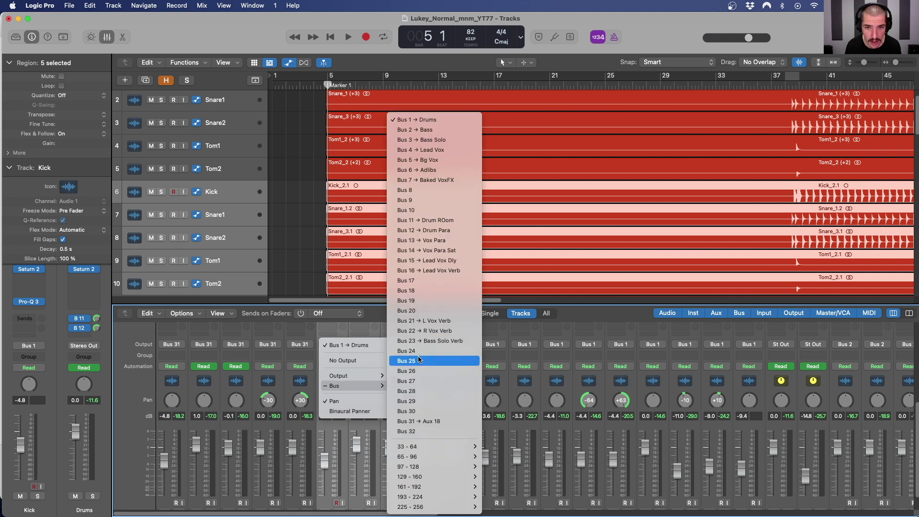
left_click(405, 431)
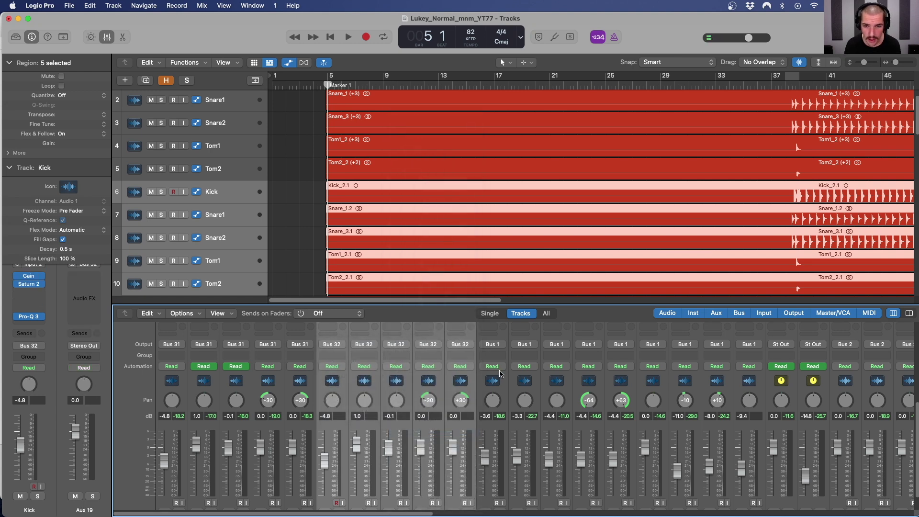
Create arrangement tracks for the two new aux channels fed by Bus 31 and Bus 32
scroll(500, 374, "right", 10)
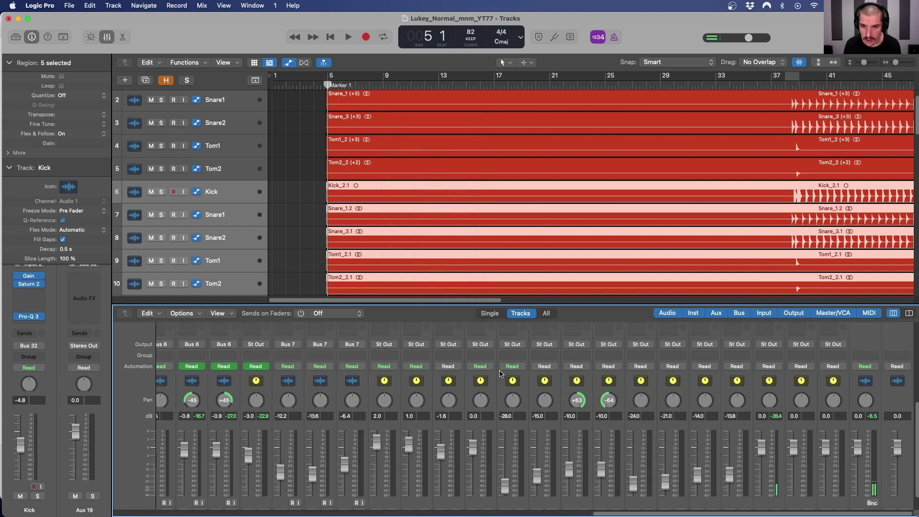
left_click(825, 386)
right_click(814, 394)
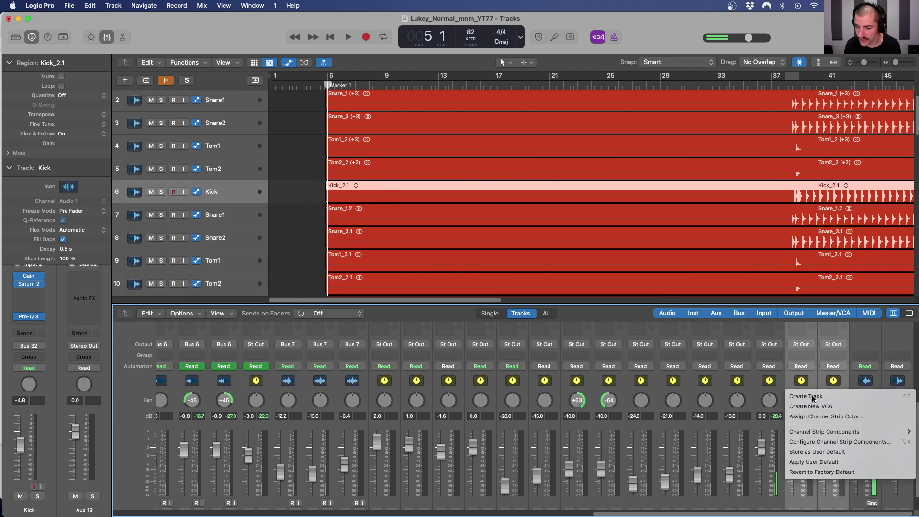
left_click(807, 396)
Rename Aux 18 as Drums Tuned and Aux 19 as Drums Untuned
double_click(216, 195)
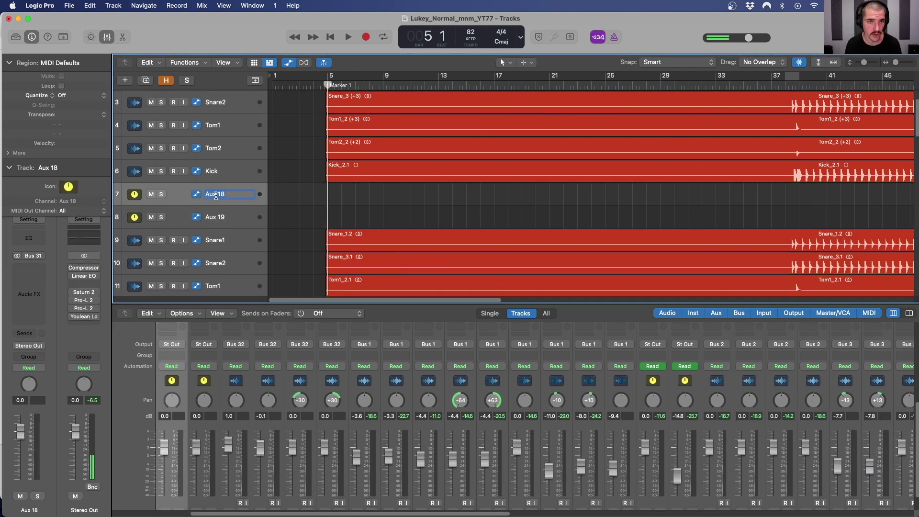
type("Drums Tuned")
key("Tab")
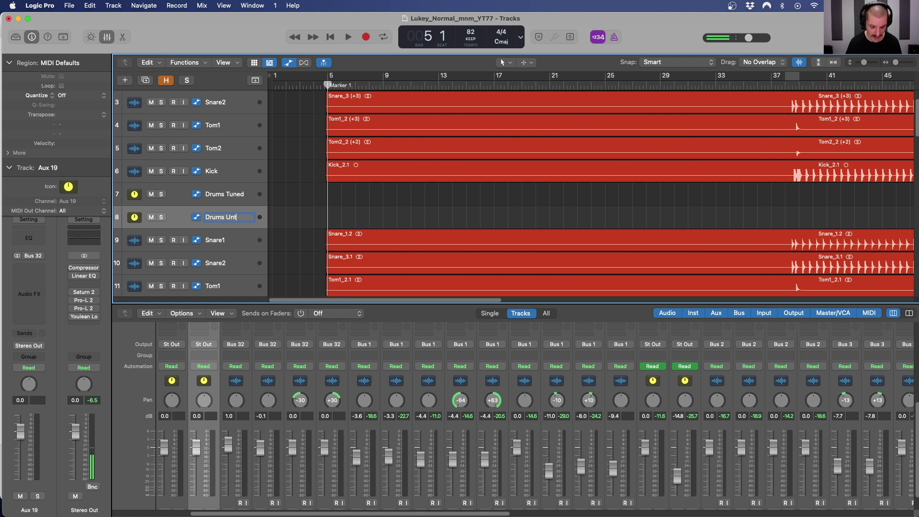
key("Return")
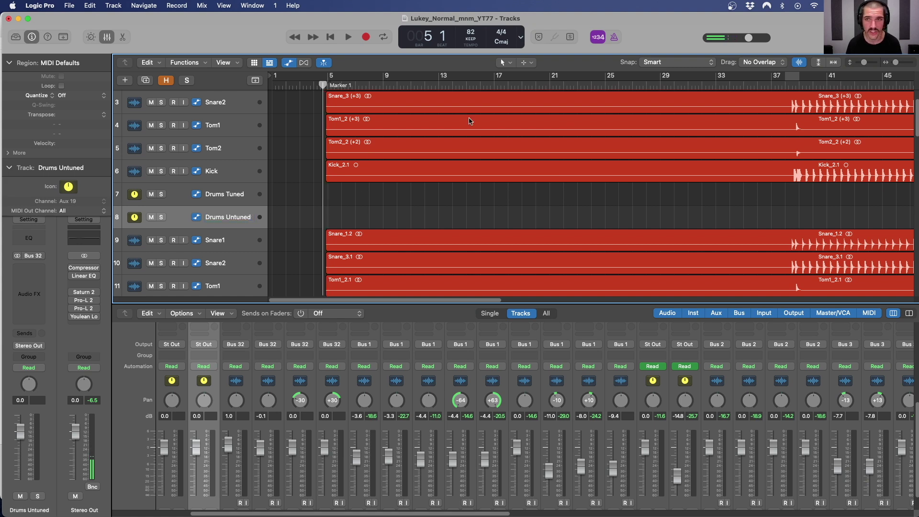
Mute the Drums Tuned track and play the mix from bar 39 to hear the untuned drums
key("super+Left")
key("super+Left")
left_click(460, 85)
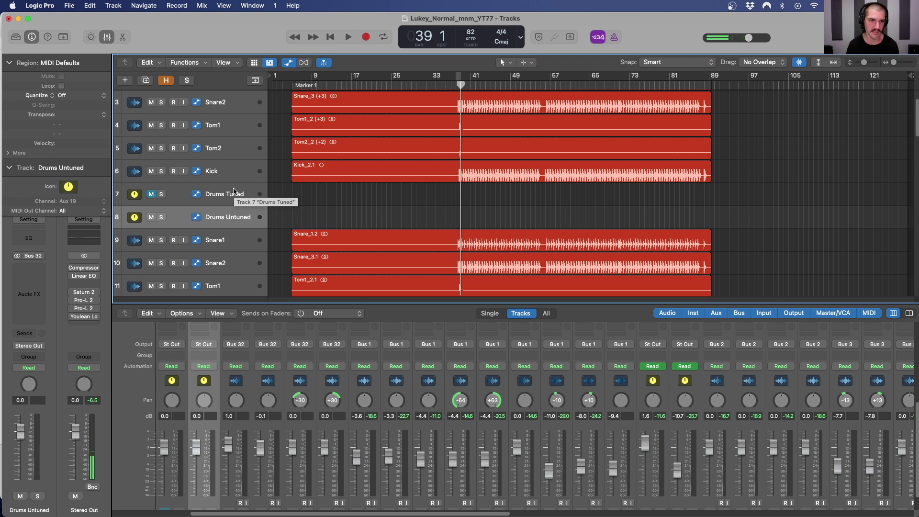
key("space")
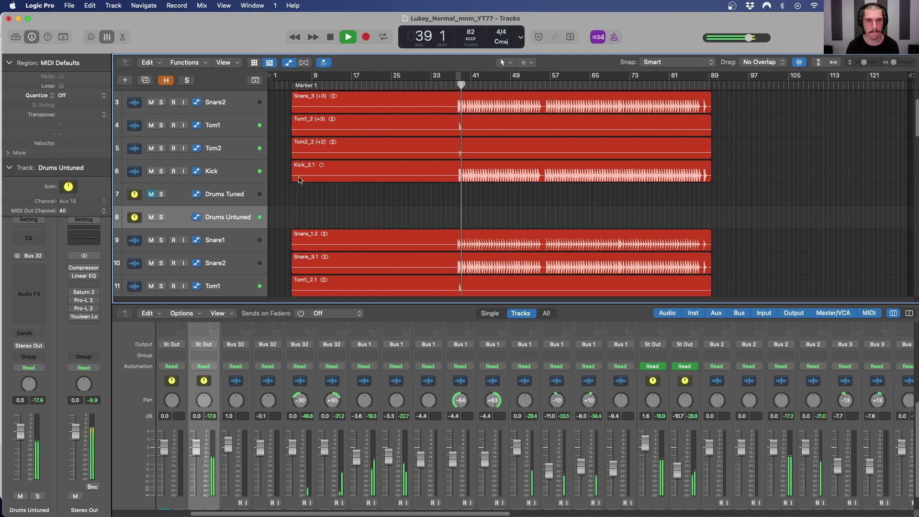
Alternate the mutes between Drums Untuned and Drums Tuned during playback to compare both versions in the full mix
left_click(152, 218)
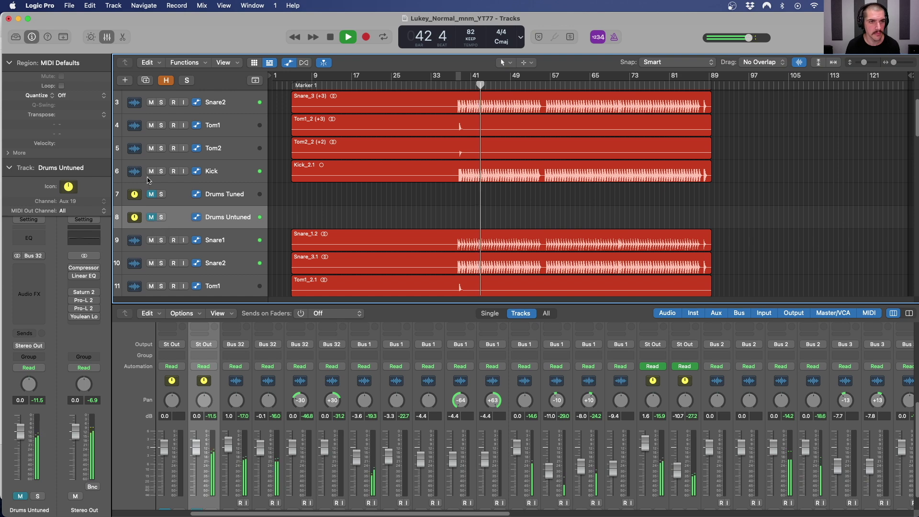
left_click(173, 195)
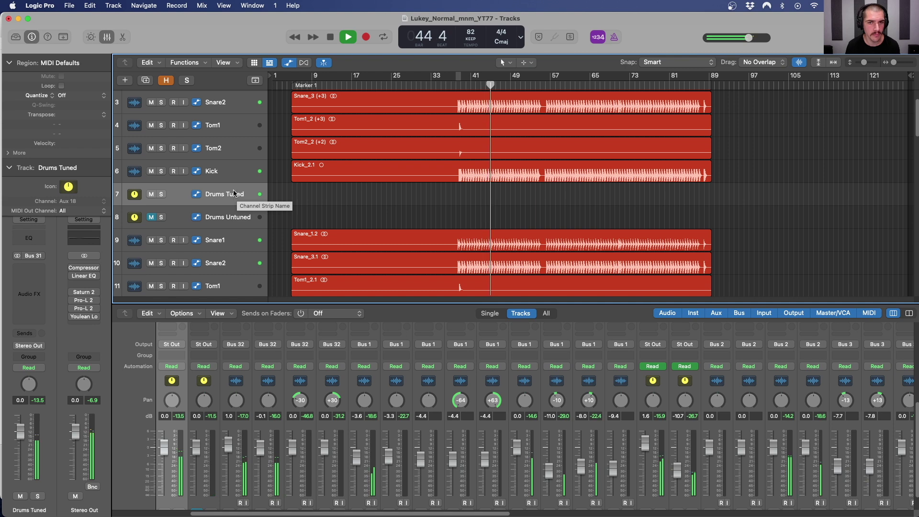
left_click(151, 194)
left_click(151, 217)
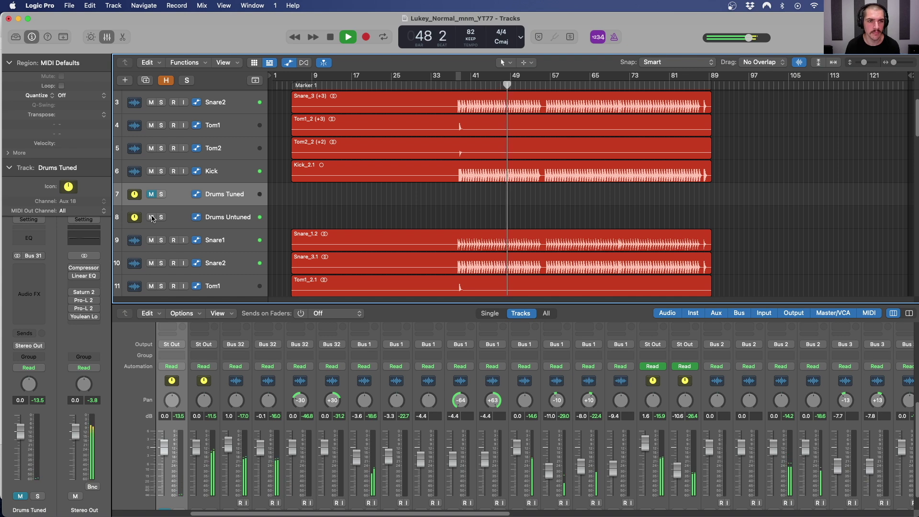
left_click(151, 217)
left_click(151, 194)
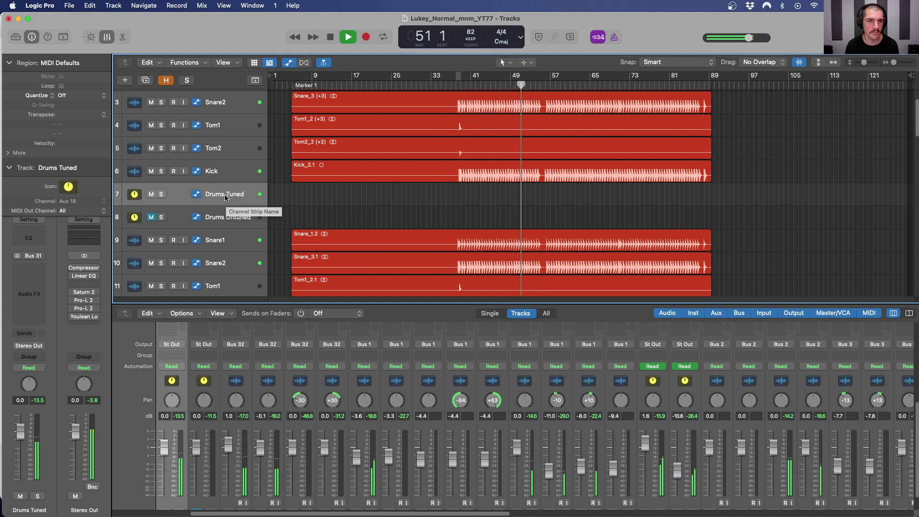
Solo Drums Tuned and Drums Untuned in turn to compare the drums alone, then stop playback and clear the solo
left_click(162, 195)
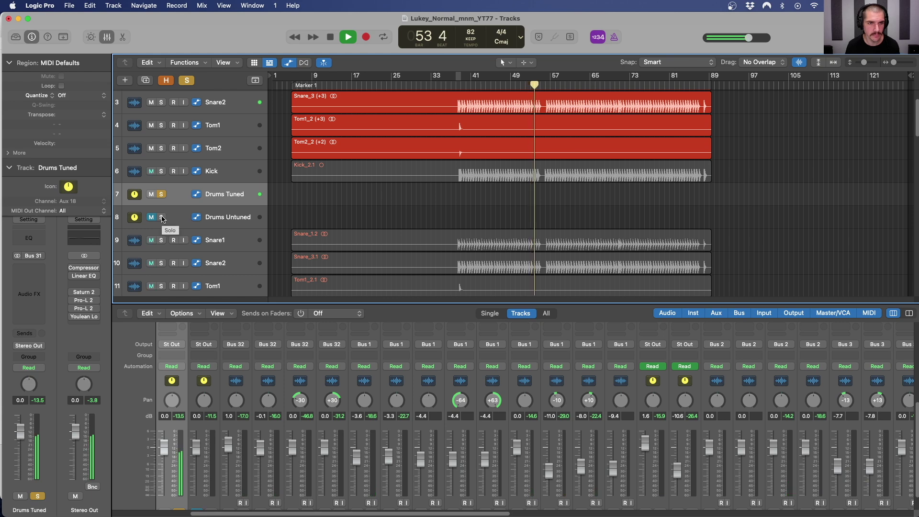
left_click(163, 217)
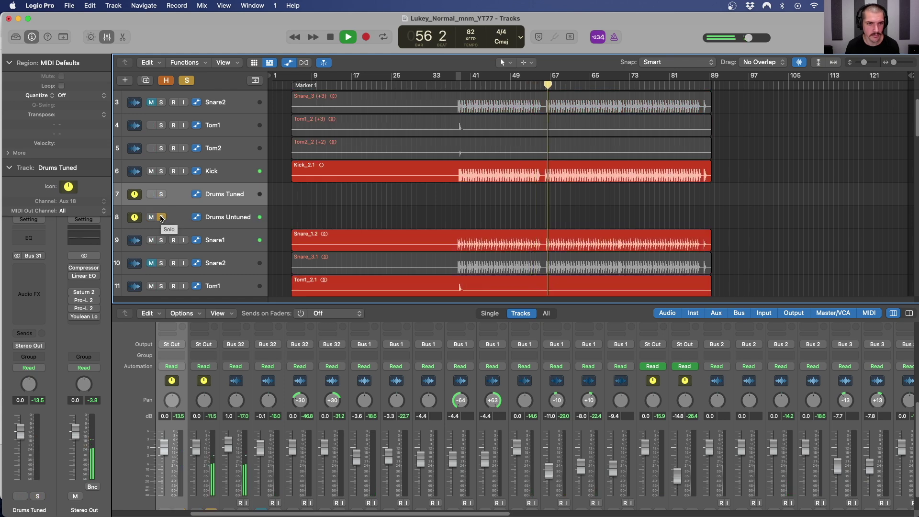
left_click(161, 218)
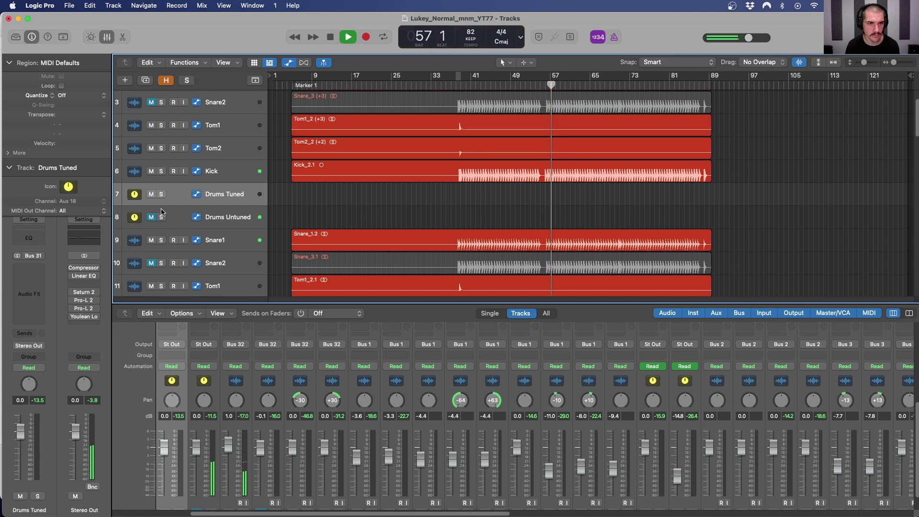
left_click(161, 194)
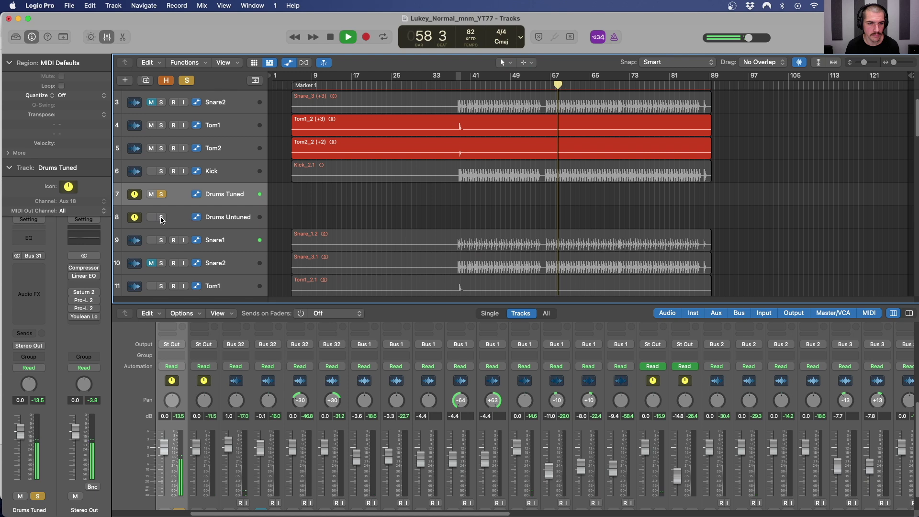
left_click(161, 217)
left_click(161, 194)
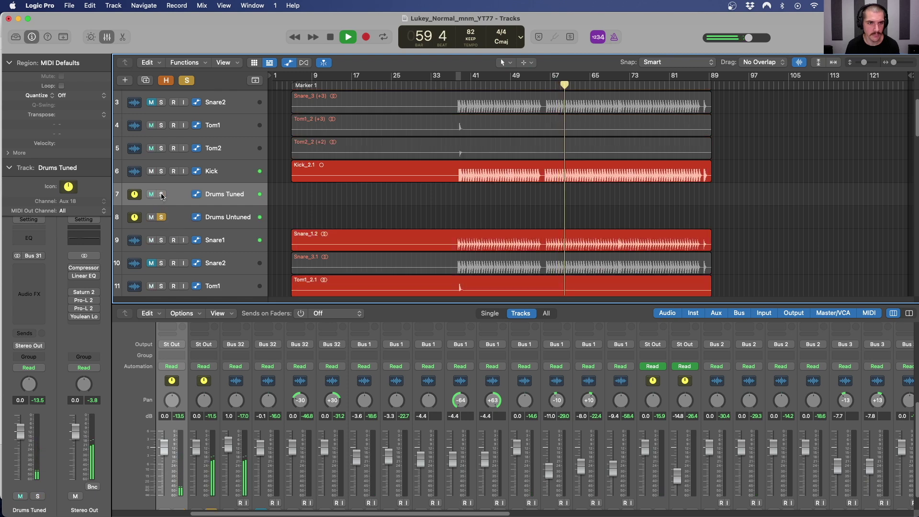
key("space")
left_click(163, 217)
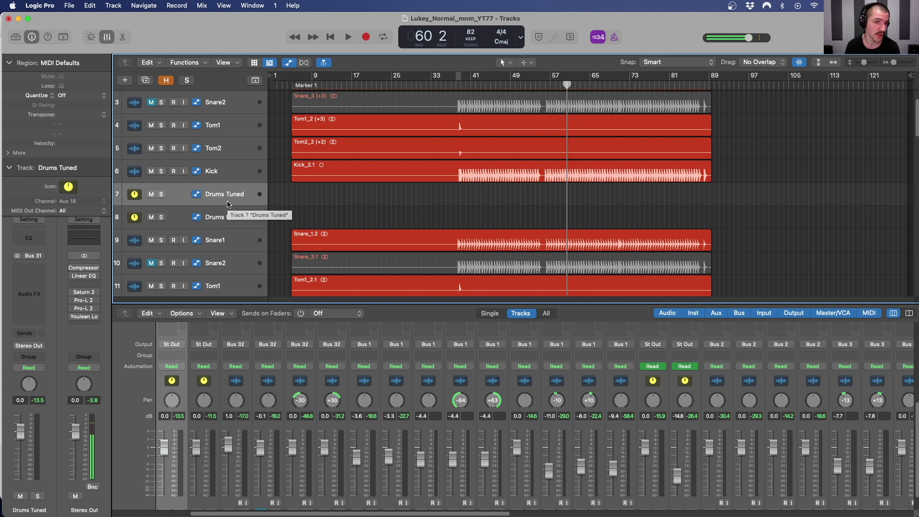
Move the untuned Kick track directly below the Drums Untuned track
scroll(202, 375, "left", 6)
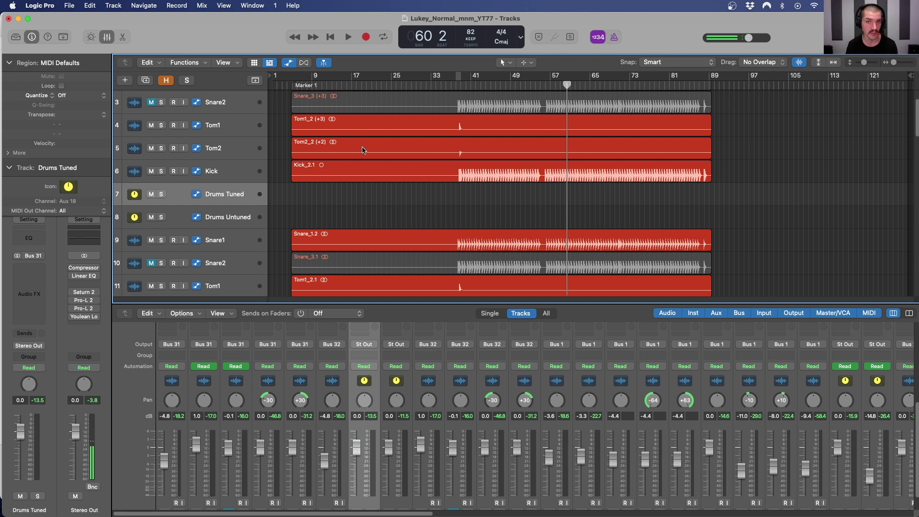
scroll(402, 148, "up", 2)
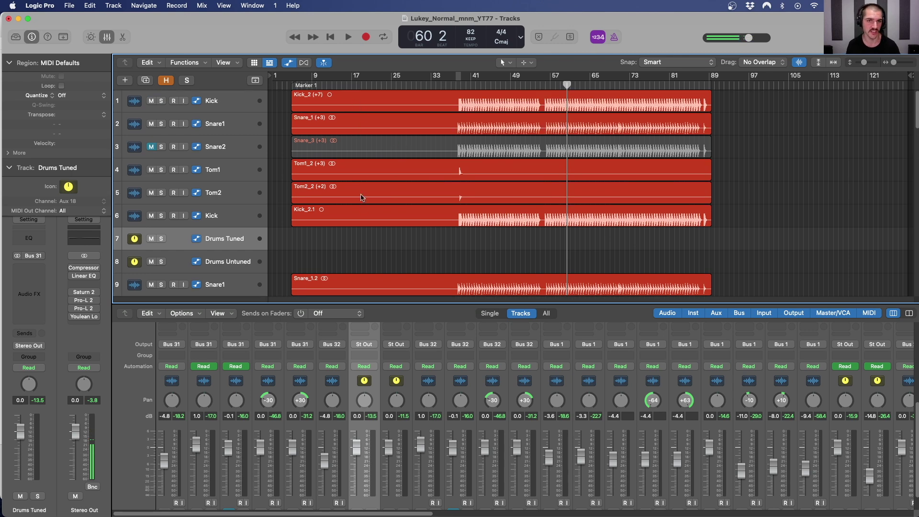
left_click(267, 216)
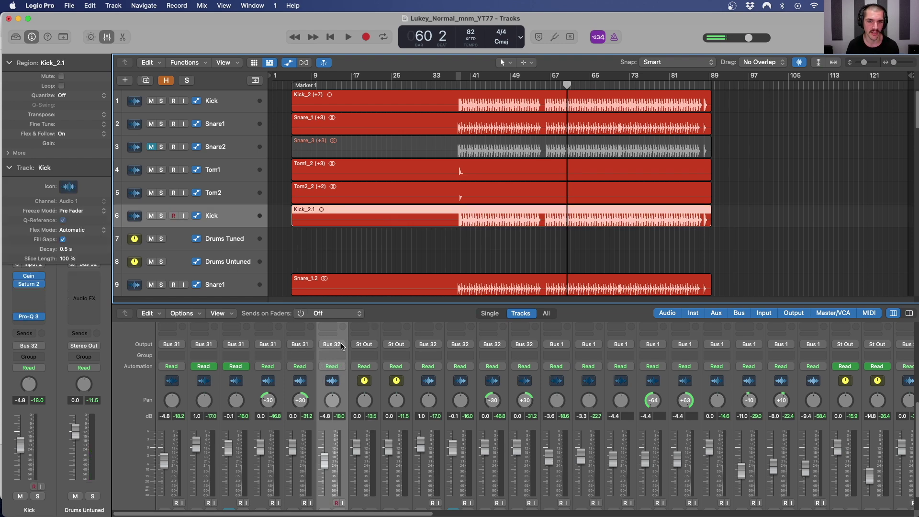
left_click_drag(236, 219, 238, 262)
Insert the Soundtoys Little AlterBoy plug-in on the untuned Kick, in the free slot between Saturn 2 and Pro-Q 3
scroll(409, 390, "up", 5)
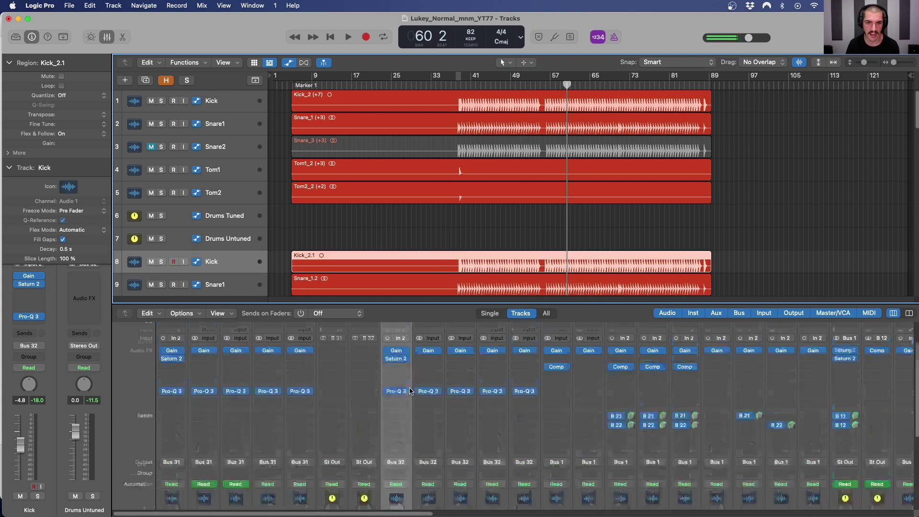
scroll(409, 390, "up", 2)
left_click(397, 410)
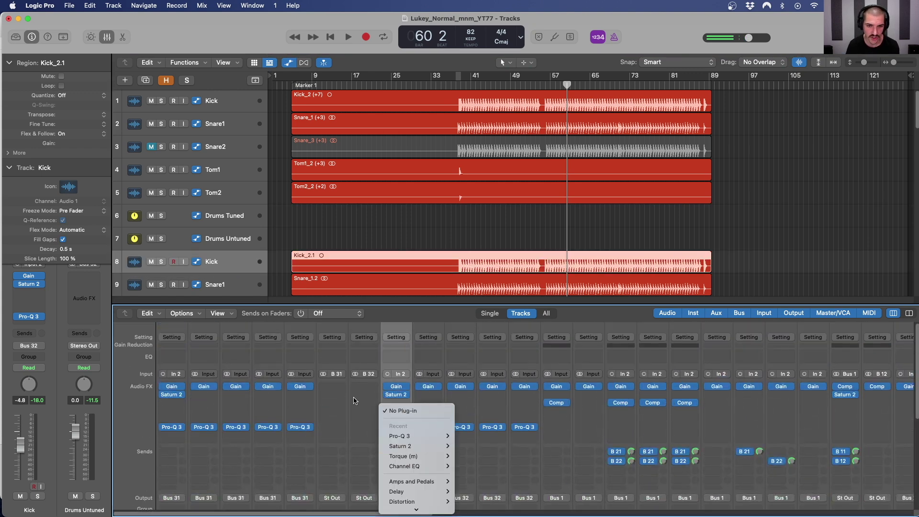
scroll(417, 459, "down", 3)
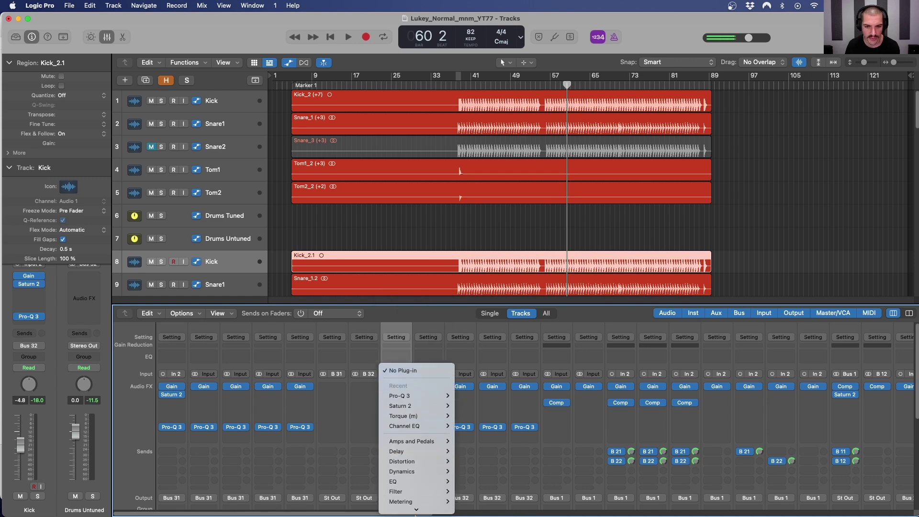
mouse_move(415, 508)
scroll(496, 427, "down", 4)
scroll(496, 427, "down", 3)
mouse_move(483, 405)
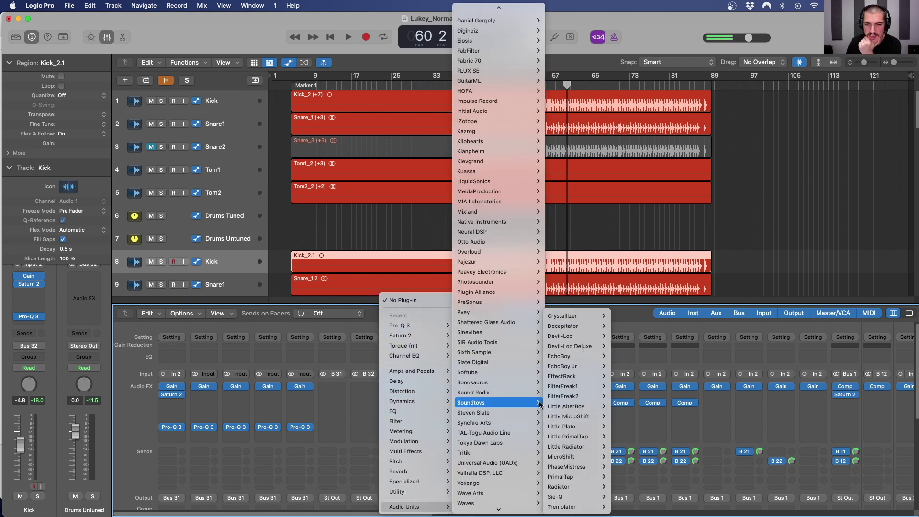
mouse_move(557, 406)
left_click(621, 407)
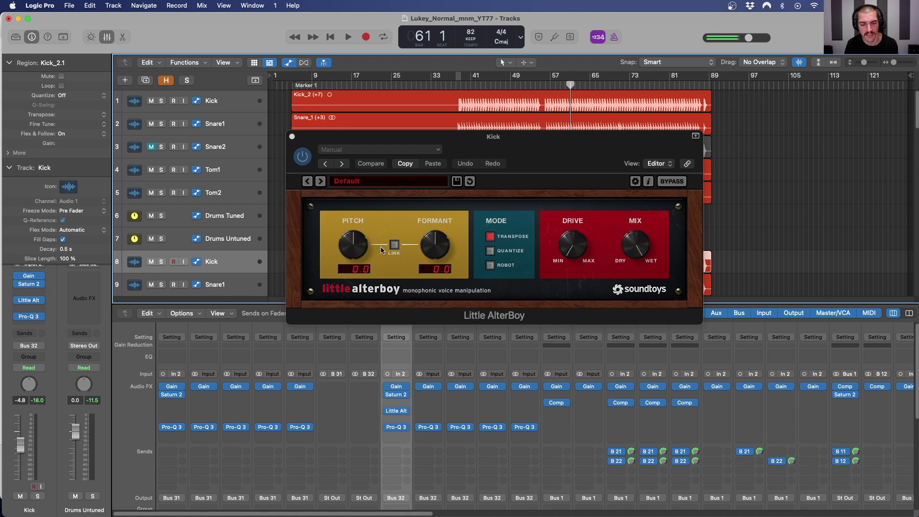
Start playback, mute the five tuned drum tracks from Kick to Tom2, and solo the untuned Kick
key("space")
left_click_drag(150, 102, 153, 193)
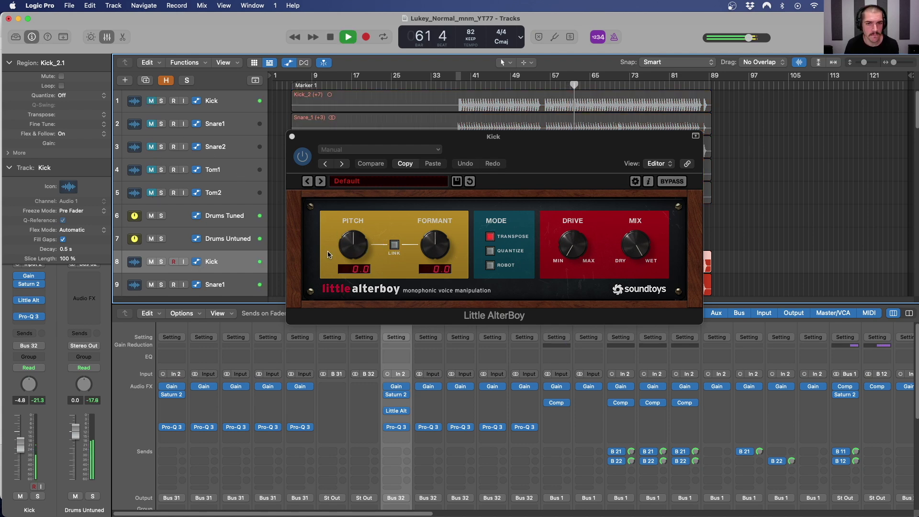
left_click(161, 262)
Set Little AlterBoy's pitch and formant to 1.0 each, clearing the Kick's solo and stopping playback in between
left_click_drag(352, 250, 353, 245)
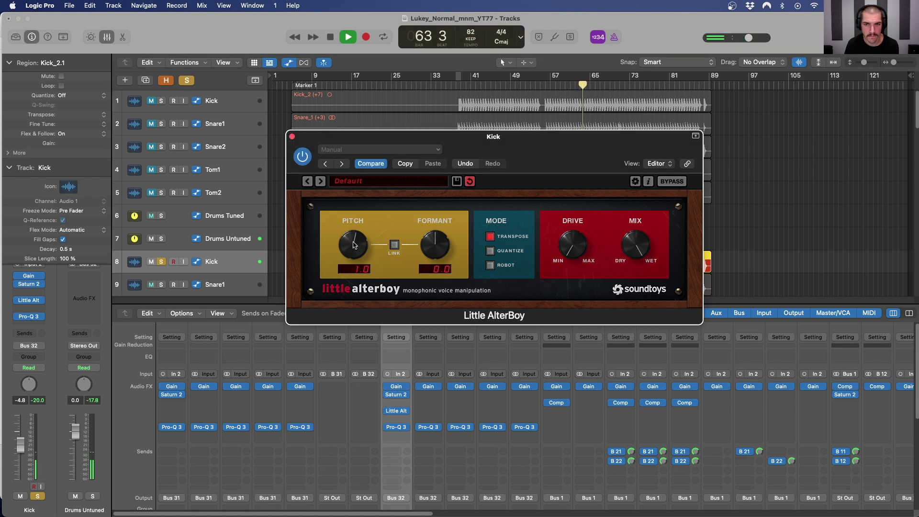
left_click(161, 262)
key("space")
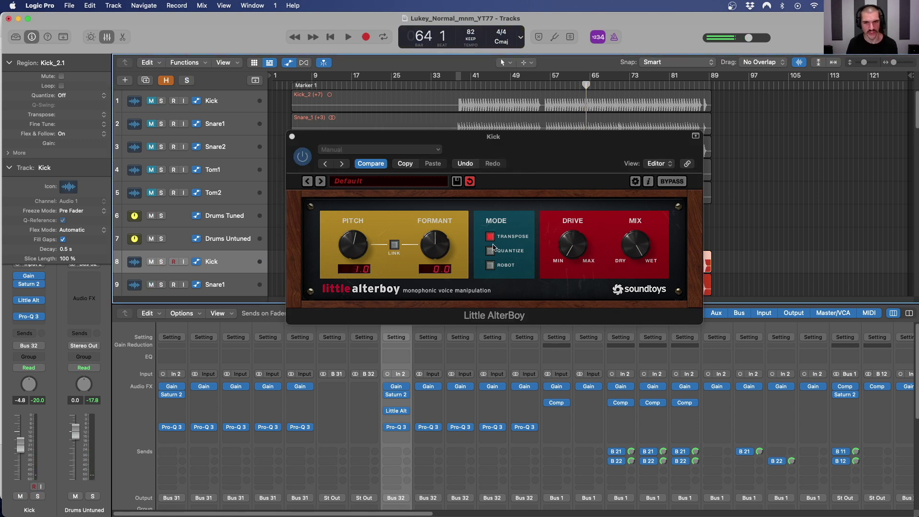
left_click_drag(448, 249, 436, 246)
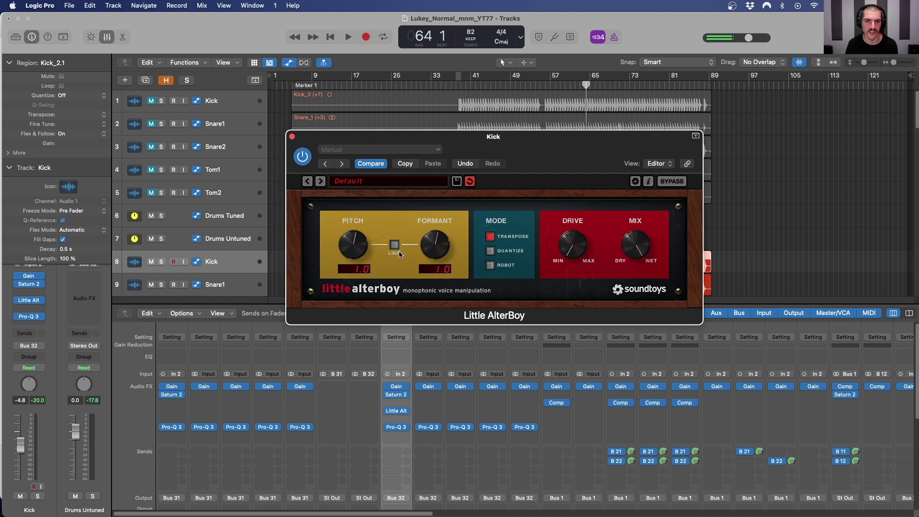
Solo the VO channel at the far end of the mixer
scroll(415, 428, "down", 6)
left_click(526, 380)
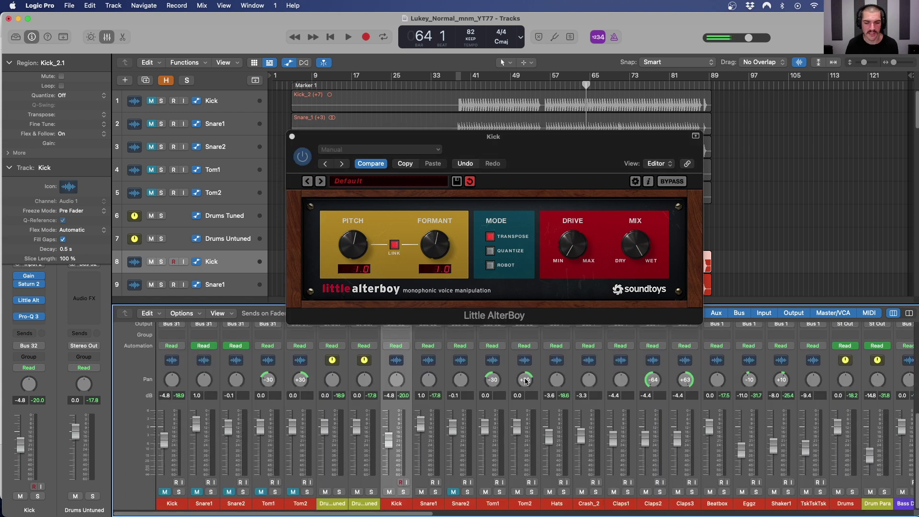
scroll(527, 381, "right", 20)
scroll(526, 381, "right", 10)
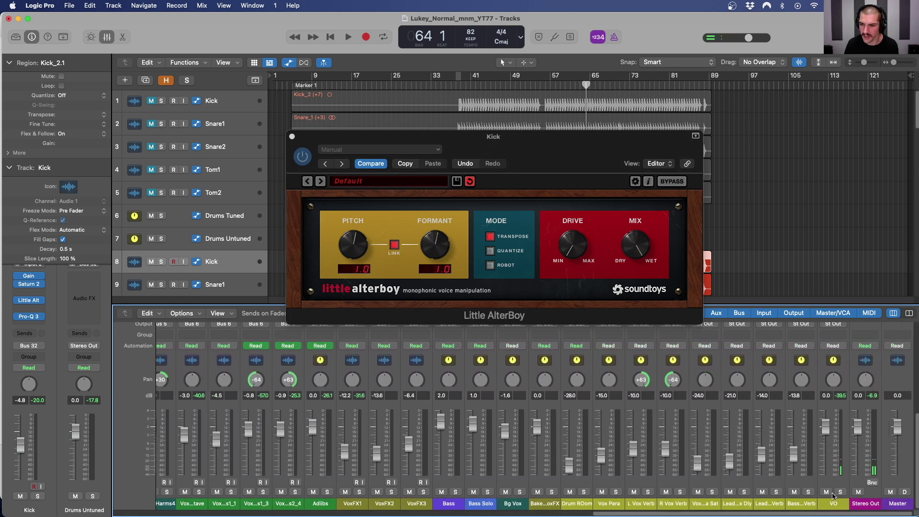
left_click(839, 492)
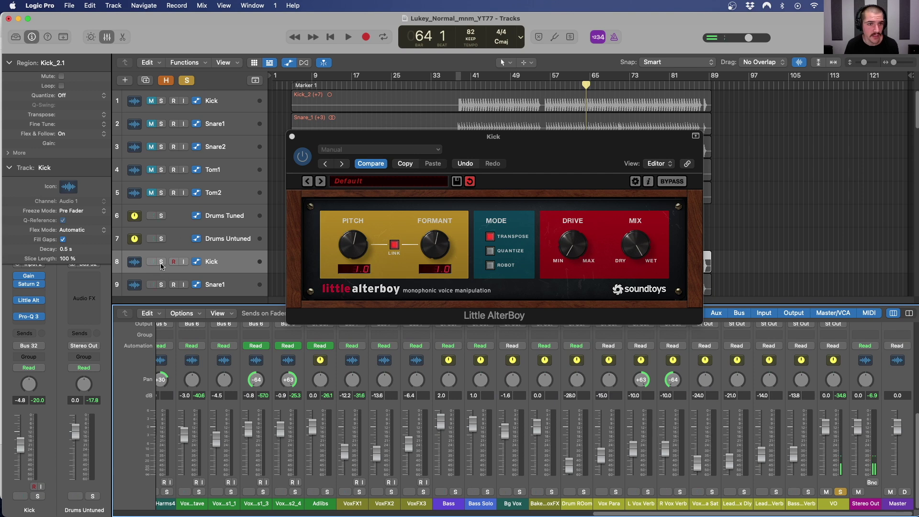
Try Little AlterBoy on the soloed Kick with linked pitch and formant at 4.0, in Quantize and Robot modes, then stop playback
key("space")
scroll(293, 346, "left", 15)
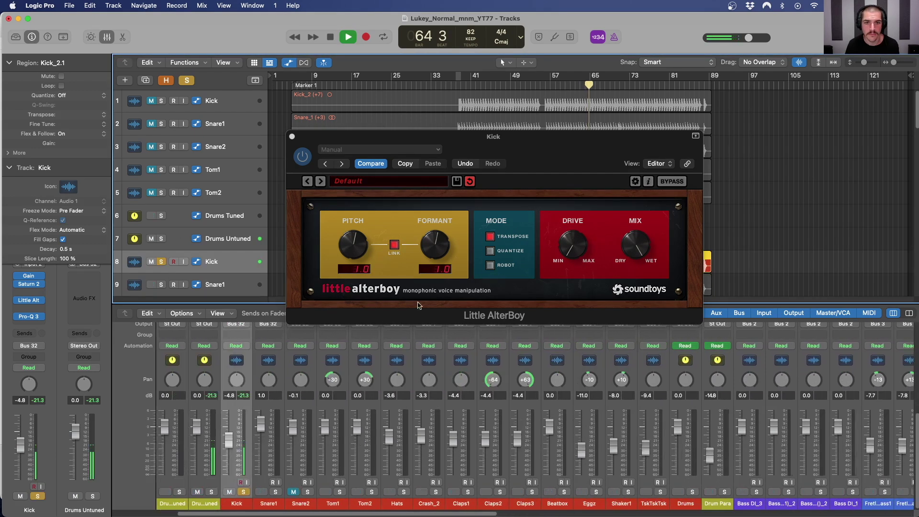
left_click_drag(354, 245, 357, 234)
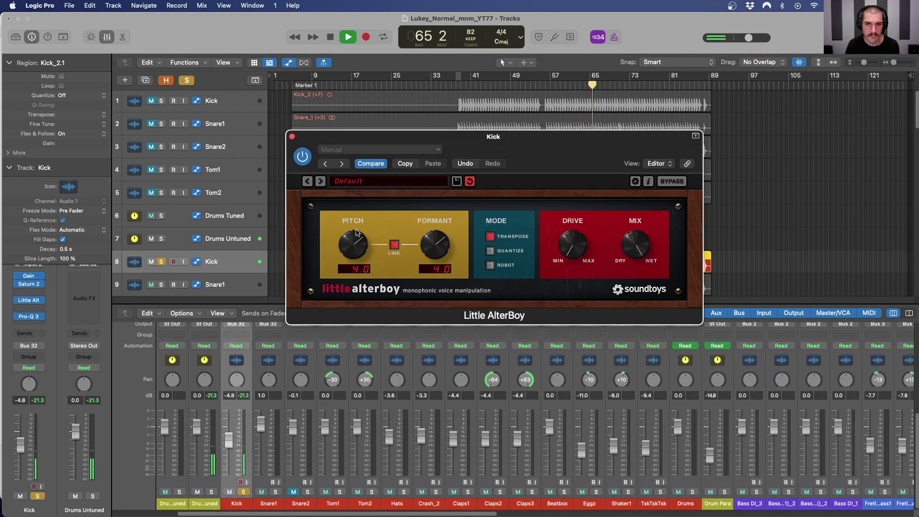
left_click(490, 251)
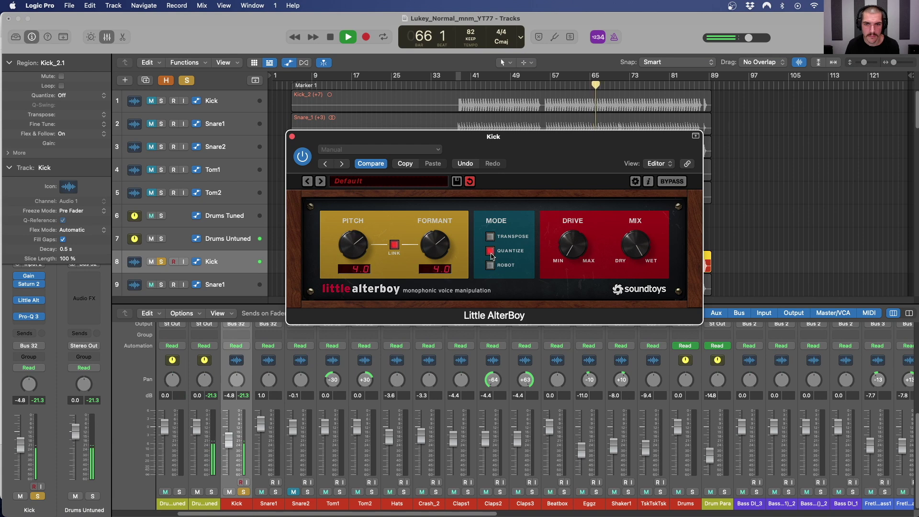
left_click(490, 265)
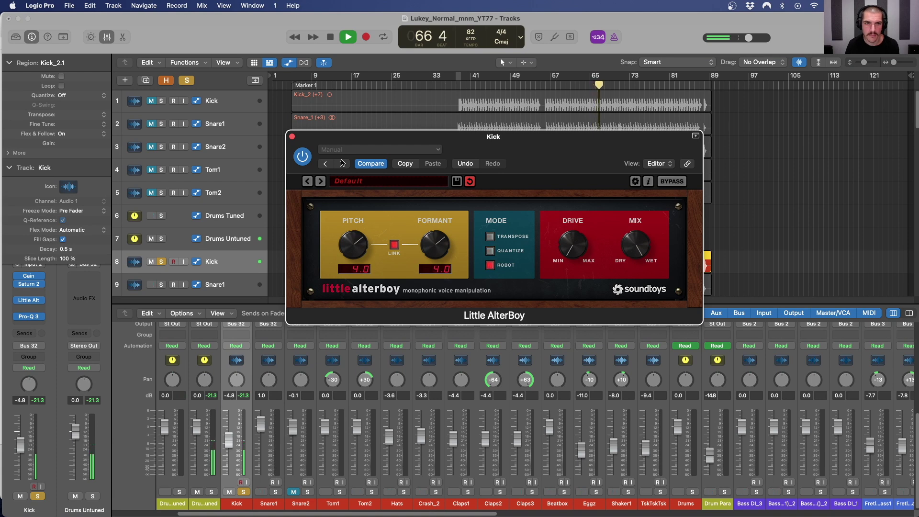
key("space")
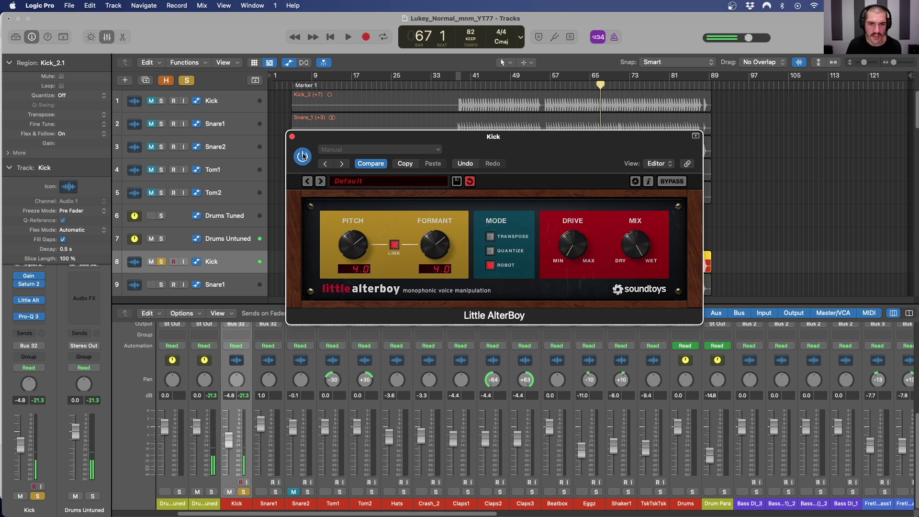
Replace Little AlterBoy on the untuned Kick with Logic's Pitch Shifter and set its mix to 100%
scroll(247, 412, "up", 5)
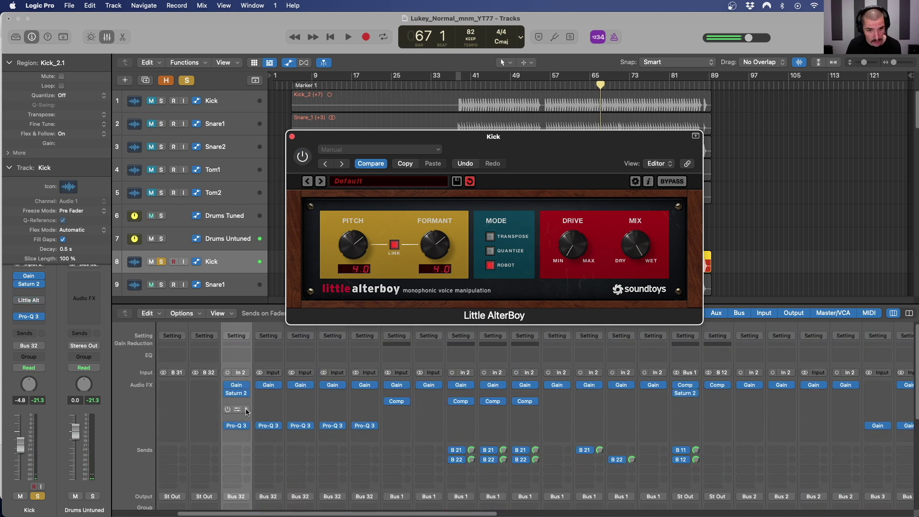
left_click(247, 412)
mouse_move(274, 463)
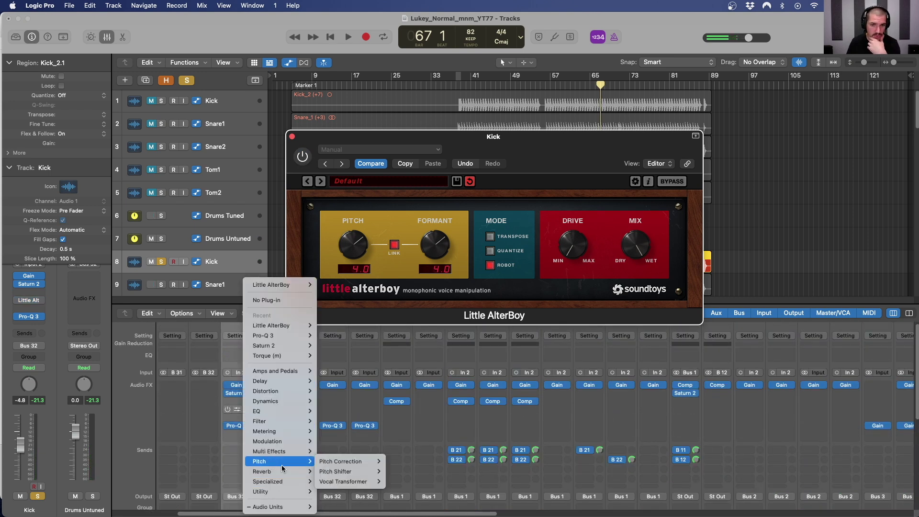
mouse_move(362, 473)
left_click(395, 471)
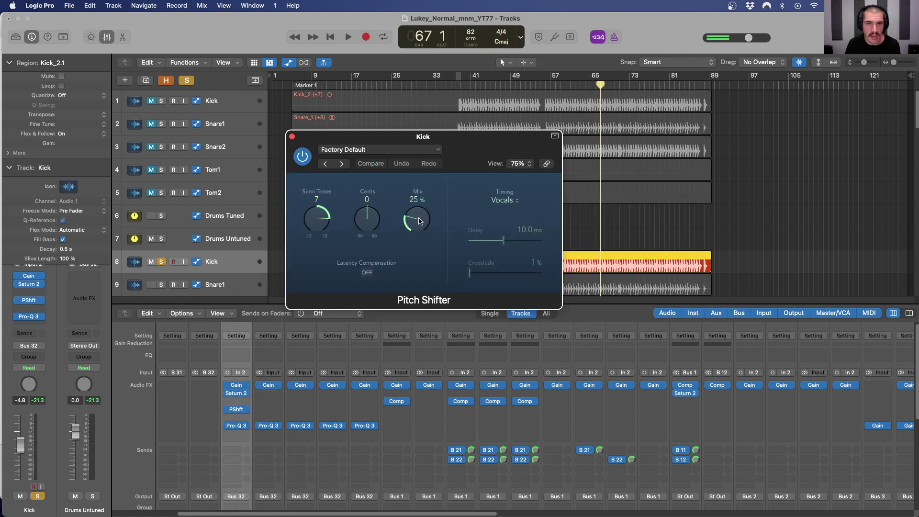
left_click_drag(414, 226, 422, 97)
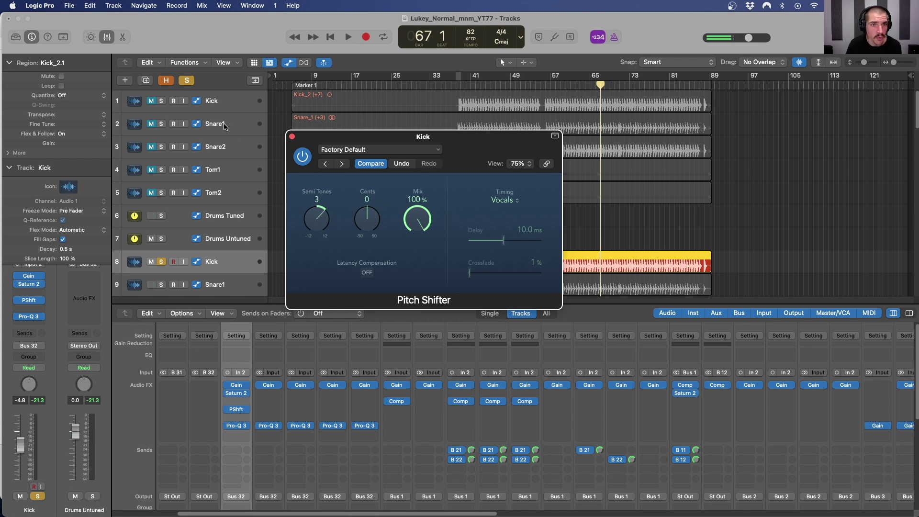
Check the tuned Kick's transpose value and set the Pitch Shifter on the untuned Kick to 7 semitones
left_click(214, 100)
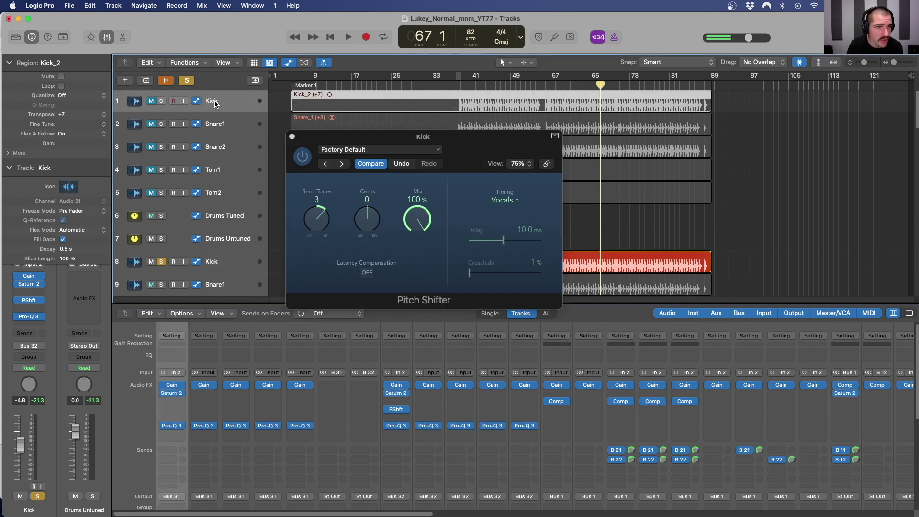
left_click(231, 271)
left_click_drag(309, 219, 312, 203)
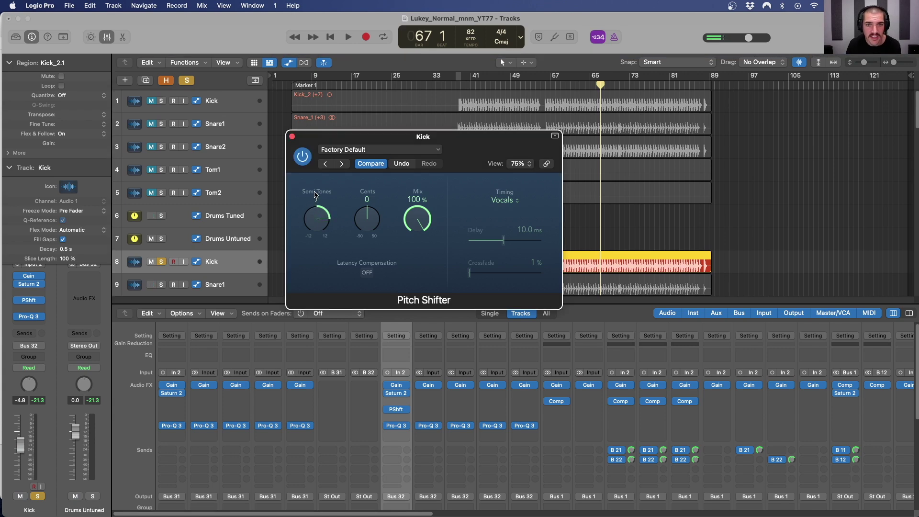
Start playback and set the Pitch Shifter's timing to Drums
key("space")
left_click(500, 201)
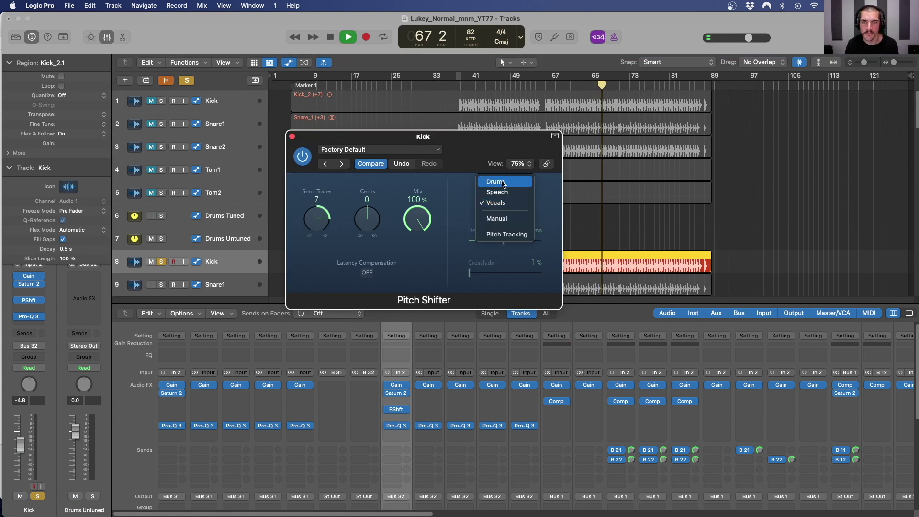
left_click(500, 180)
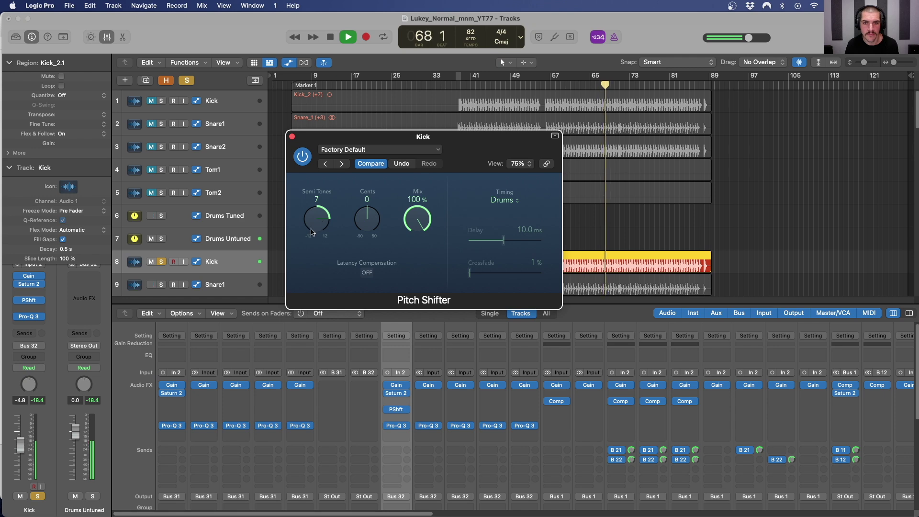
Bypass and re-enable the Pitch Shifter during playback to compare the kick with and without it, then stop playback
left_click(303, 157)
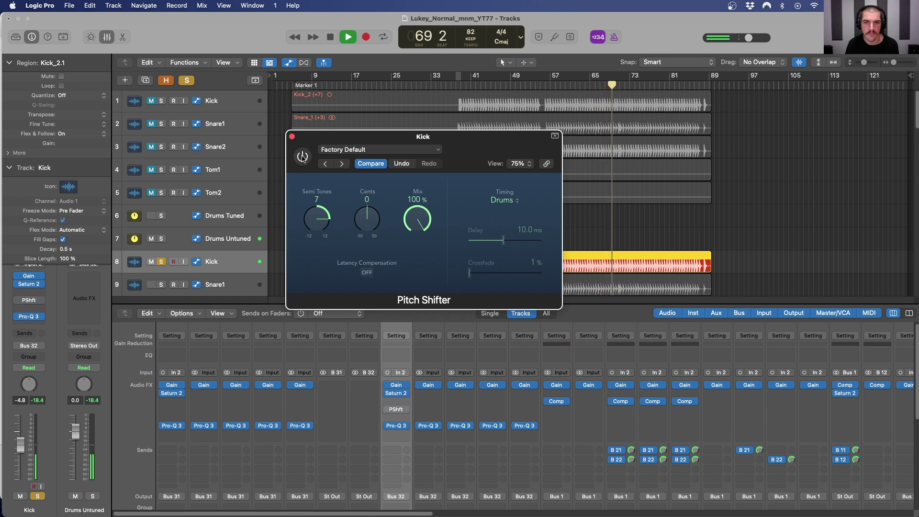
left_click(303, 157)
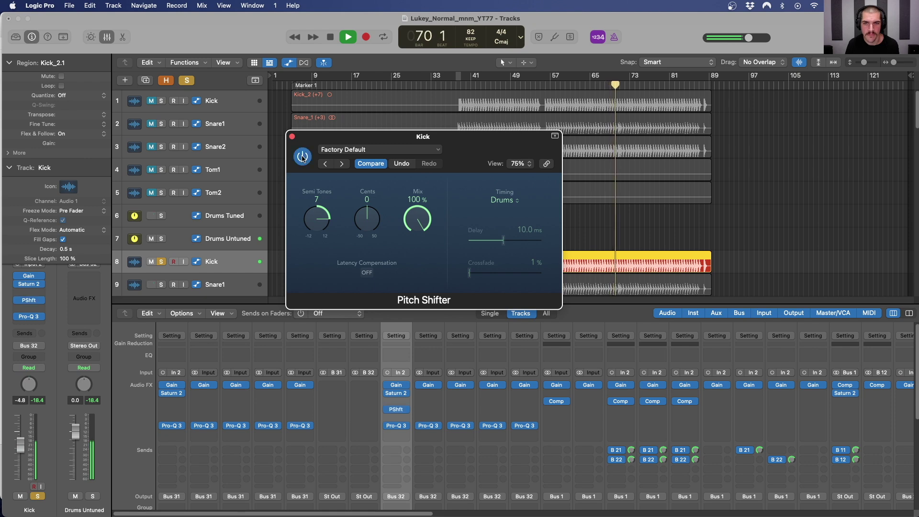
key("space")
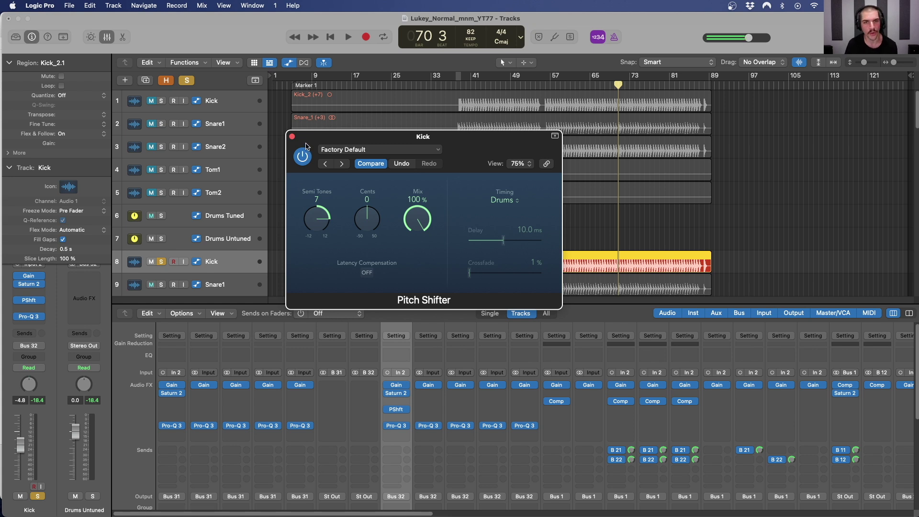
Bypass the Pitch Shifter and insert the mono Waves Torque plug-in in the slot below it on the untuned Kick
left_click_drag(309, 138, 357, 151)
left_click(351, 168)
left_click(402, 418)
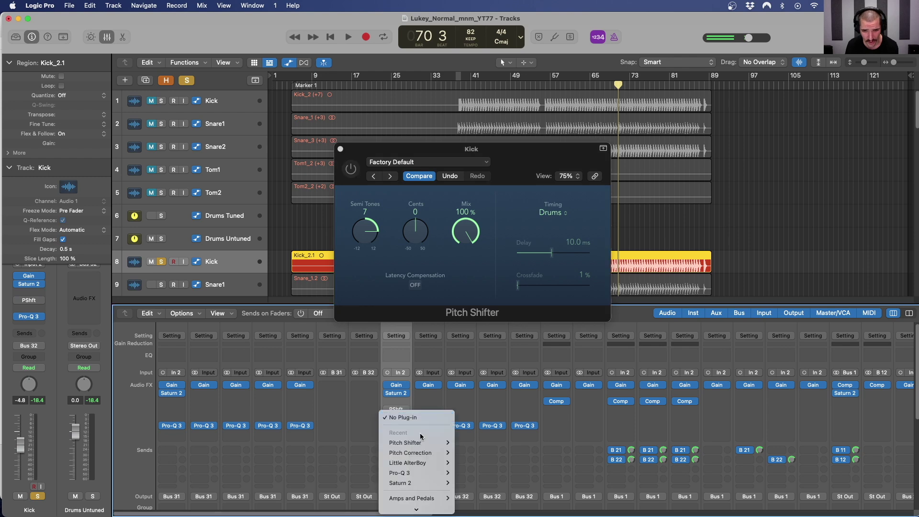
mouse_move(422, 440)
mouse_move(412, 506)
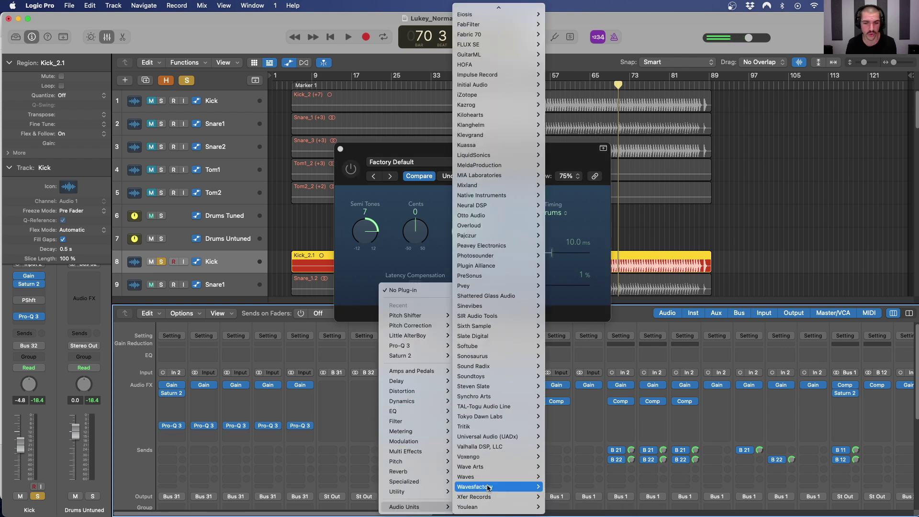
mouse_move(481, 480)
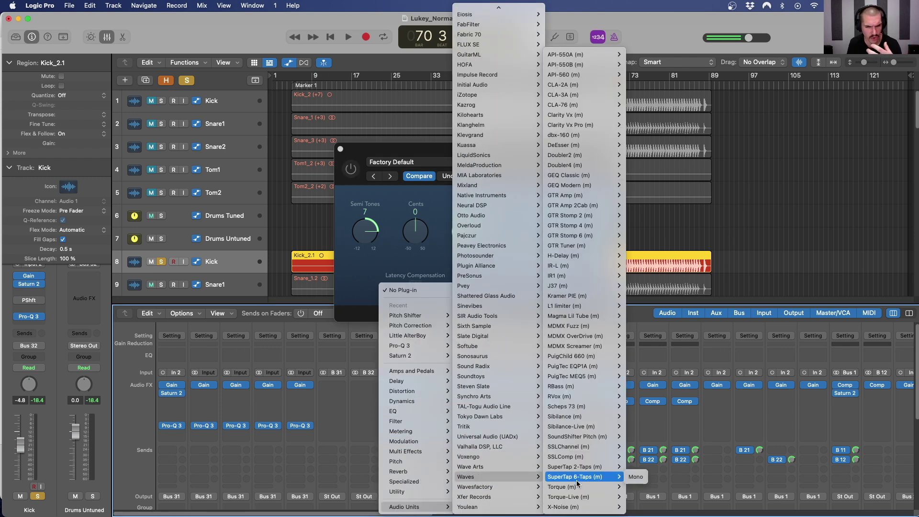
mouse_move(577, 490)
left_click(636, 487)
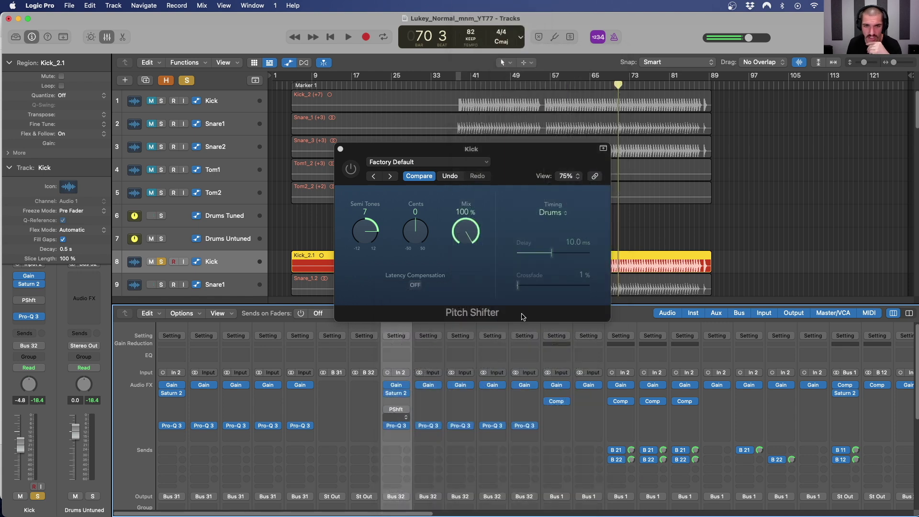
Set Torque's focus to 258 Hz, close the Pitch Shifter window and reposition the Torque window over the tracks
left_click_drag(471, 143, 383, 108)
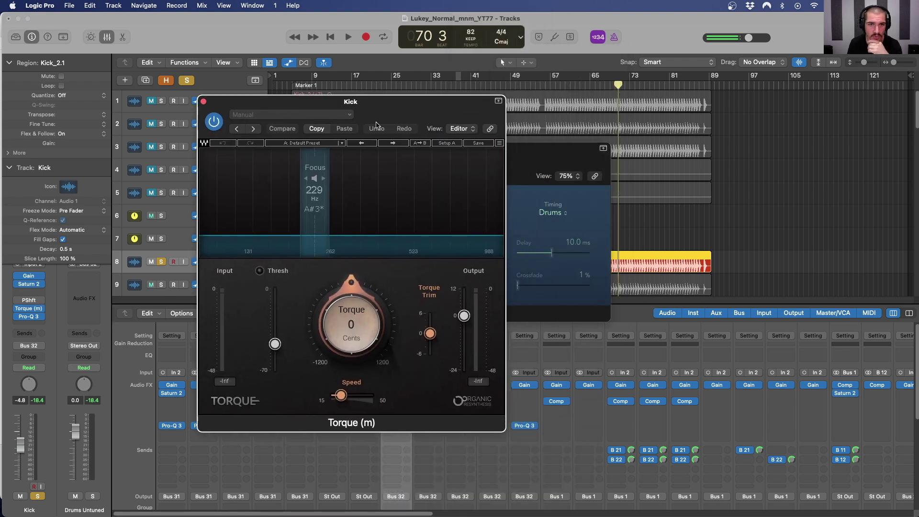
left_click_drag(320, 206, 334, 207)
mouse_move(357, 320)
left_mouse_down()
mouse_move(357, 342)
mouse_move(356, 323)
left_mouse_up()
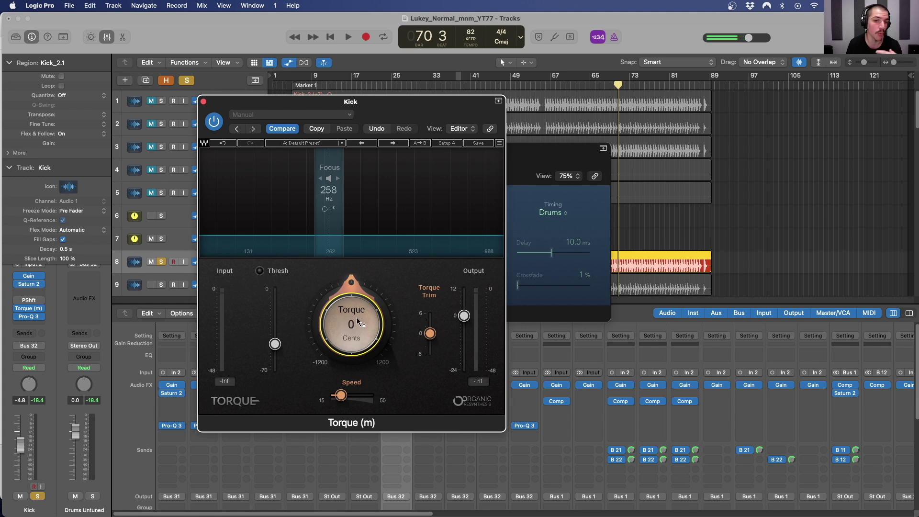
left_click_drag(352, 105, 321, 103)
left_click_drag(513, 157, 606, 172)
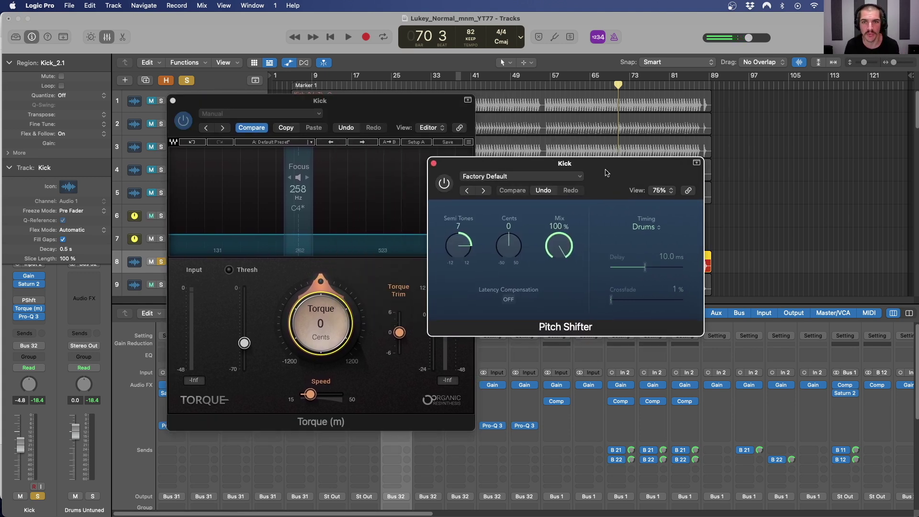
left_click(434, 163)
left_click_drag(398, 111, 421, 97)
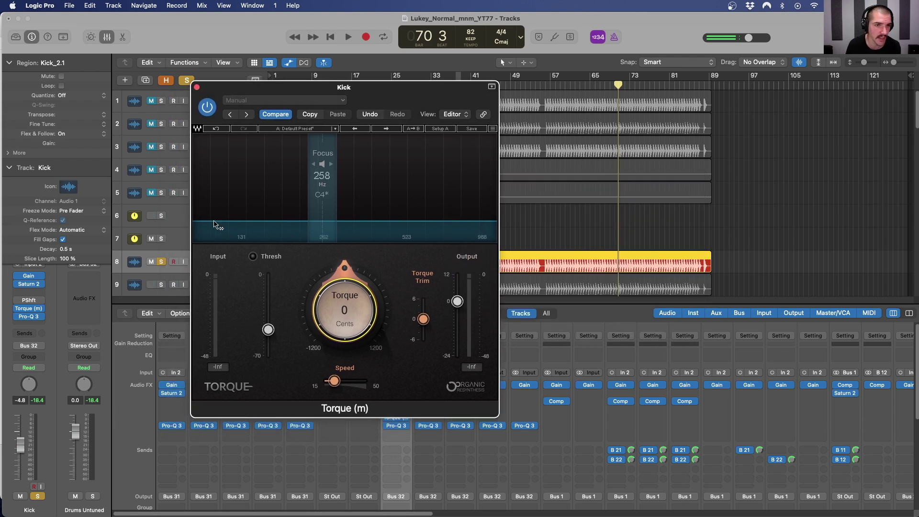
left_click_drag(321, 95, 348, 89)
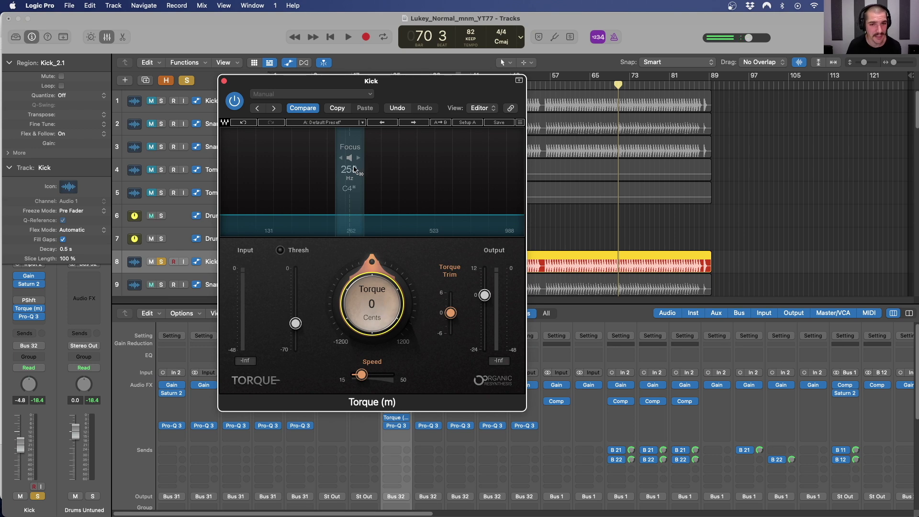
Start playback and lower Torque's focus frequency on the untuned Kick to 146 Hz
key("space")
left_click_drag(353, 170, 329, 169)
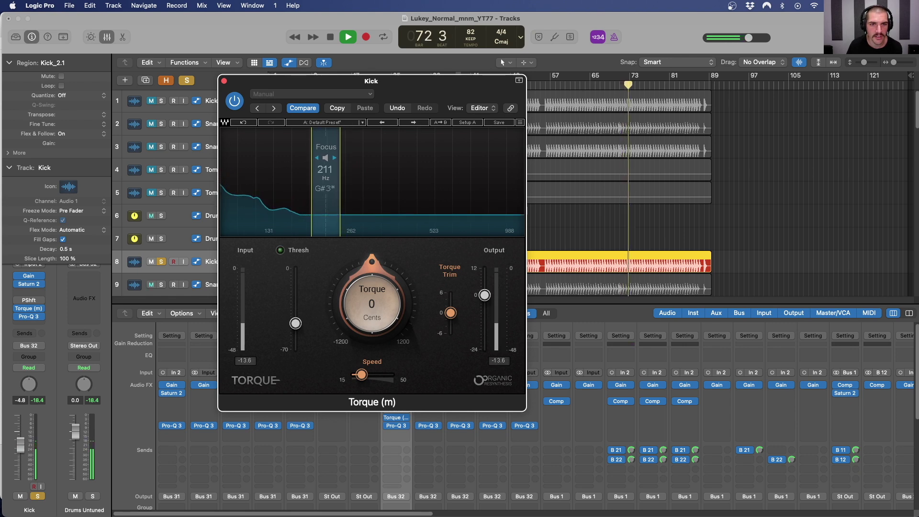
left_click_drag(326, 170, 282, 170)
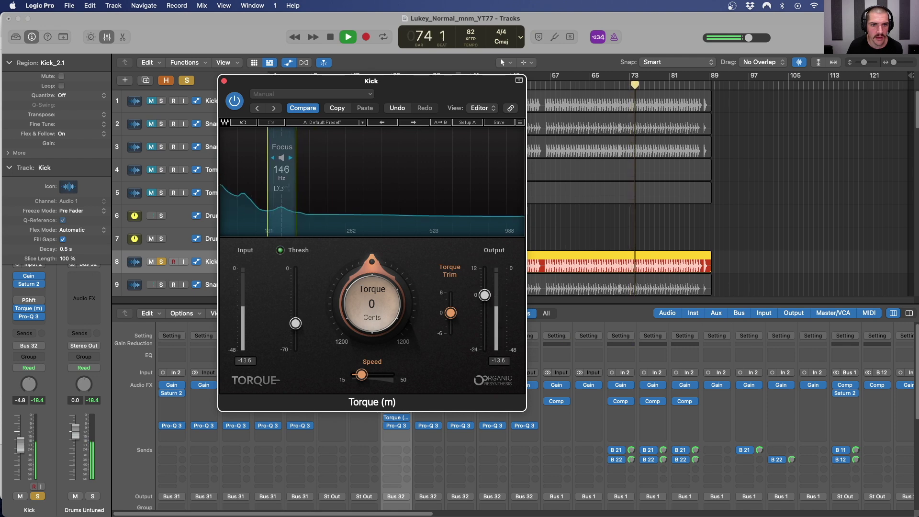
Set Torque's pitch shift to +695 cents, its threshold to -56.2 dB and its Torque Trim to 2.2 dB
left_click_drag(353, 296, 353, 264)
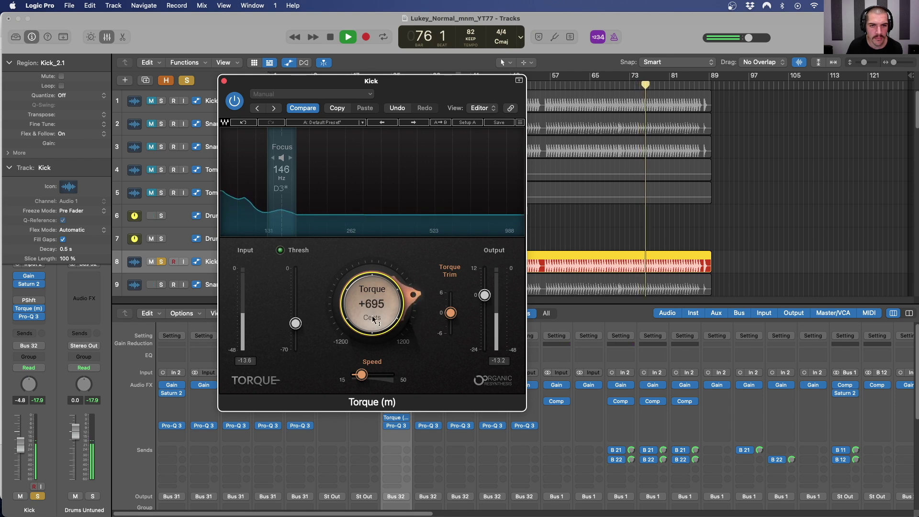
left_click_drag(296, 323, 295, 333)
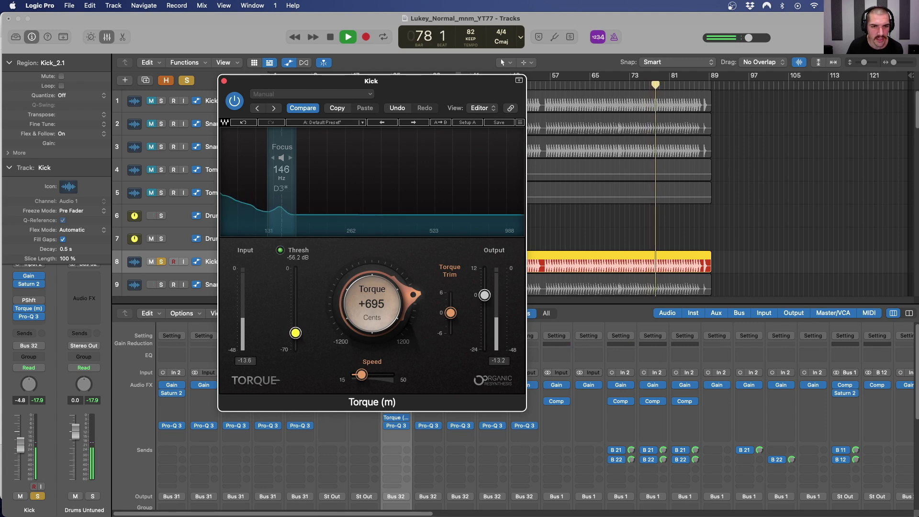
left_click_drag(450, 313, 450, 305)
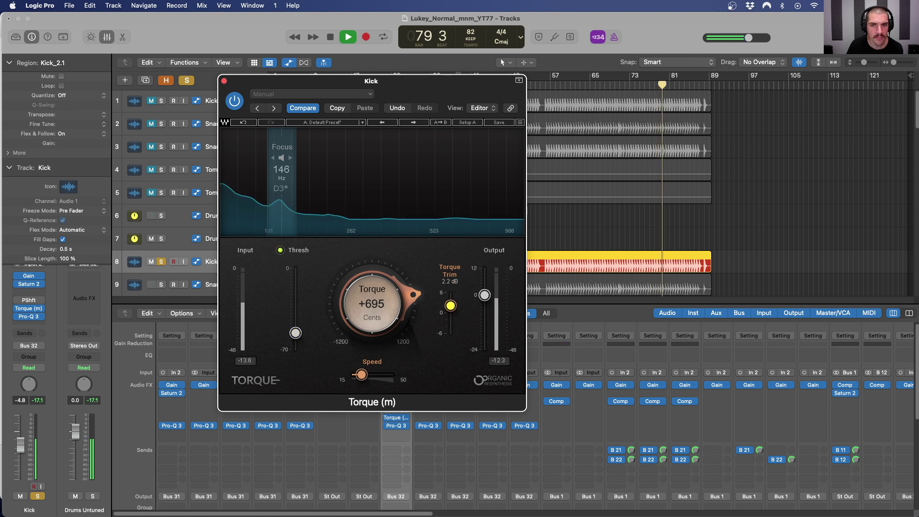
Clear the solo to hear the Torque-shifted kick in the full mix, then recall the solo and stop playback
scroll(436, 472, "down", 8)
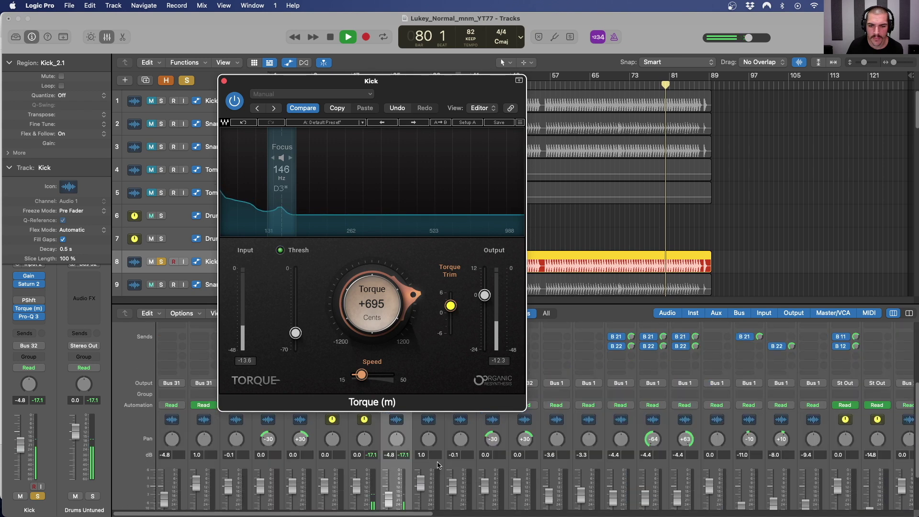
left_click(187, 80)
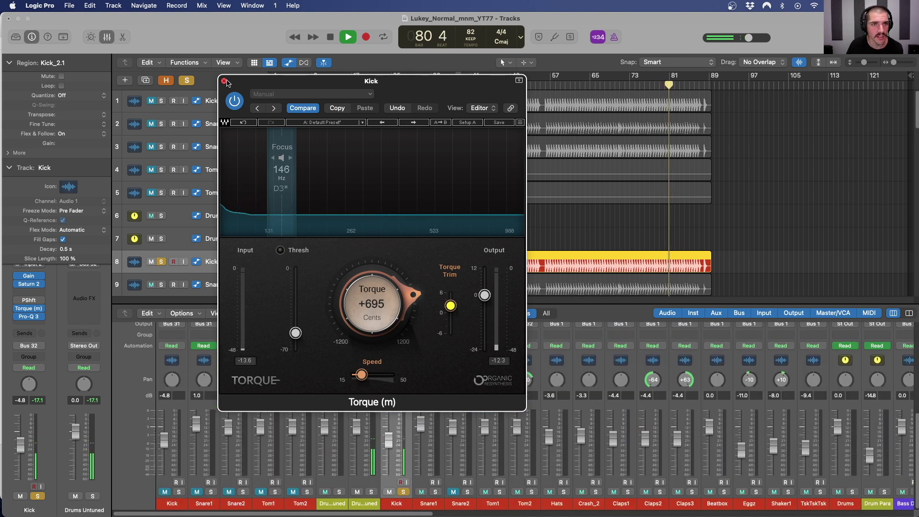
left_click(187, 81)
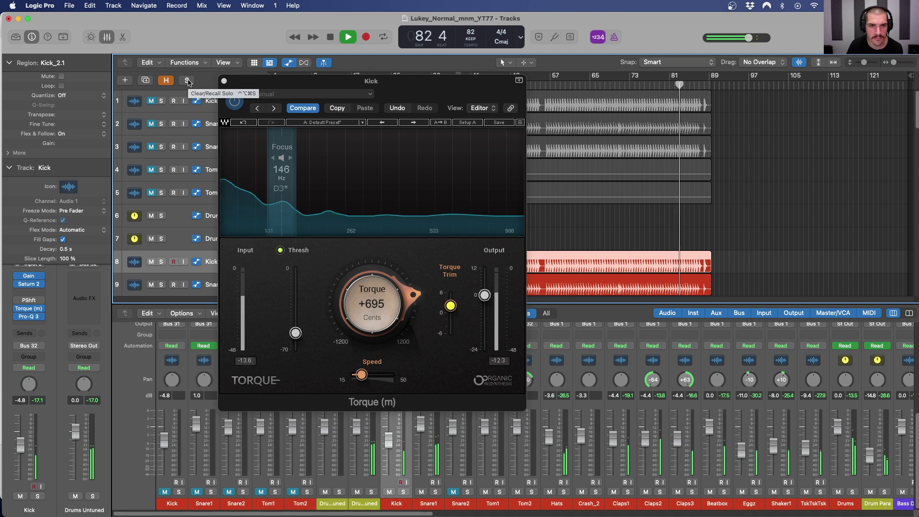
left_click(187, 81)
key("space")
Move the Torque window clear of the regions, select the tuned Kick track and place the playhead at bar 38
left_click_drag(324, 84, 458, 96)
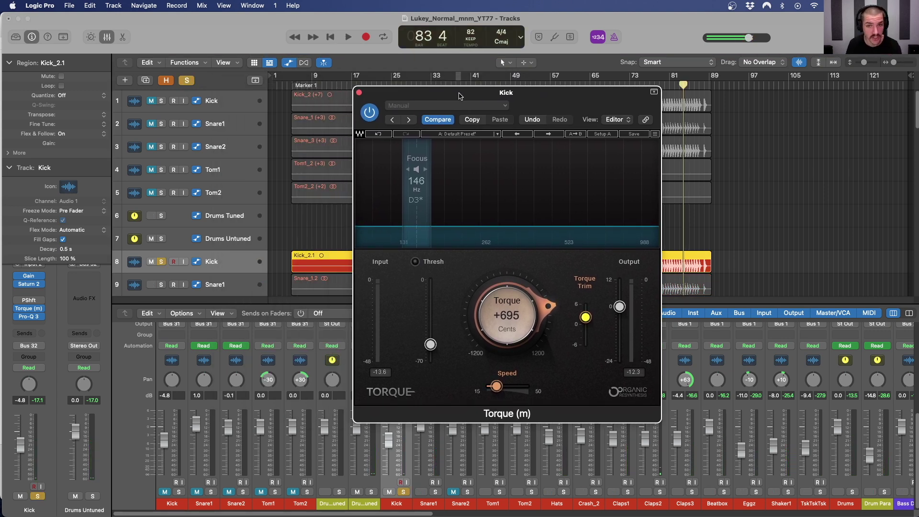
left_click_drag(458, 95, 619, 133)
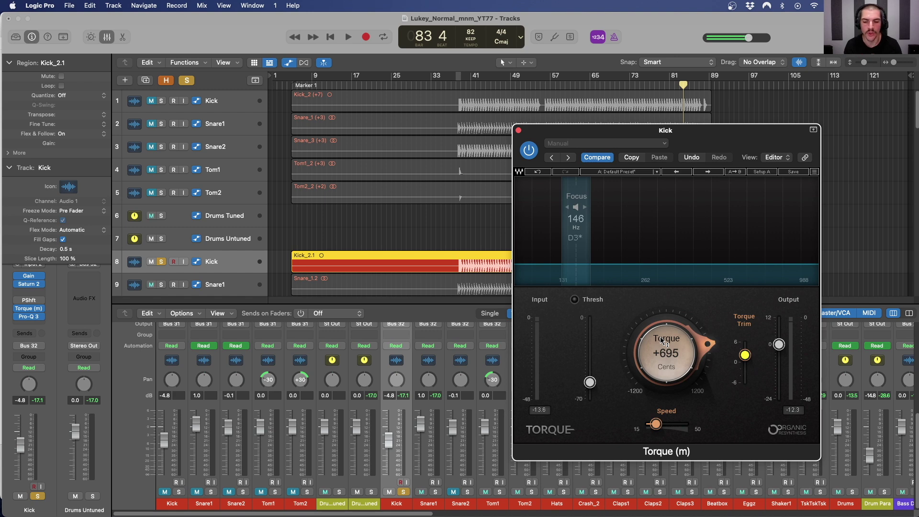
mouse_move(668, 360)
left_mouse_down()
mouse_move(667, 371)
mouse_move(667, 360)
left_mouse_up()
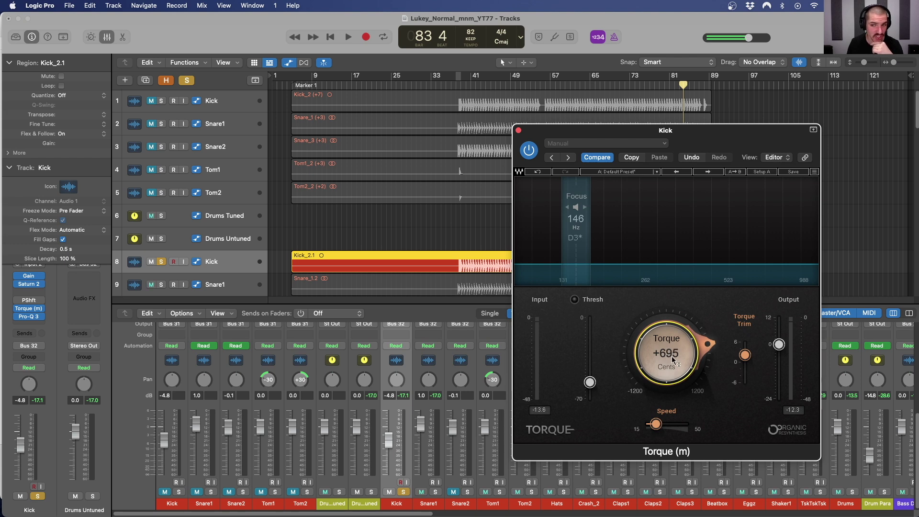
left_click(224, 102)
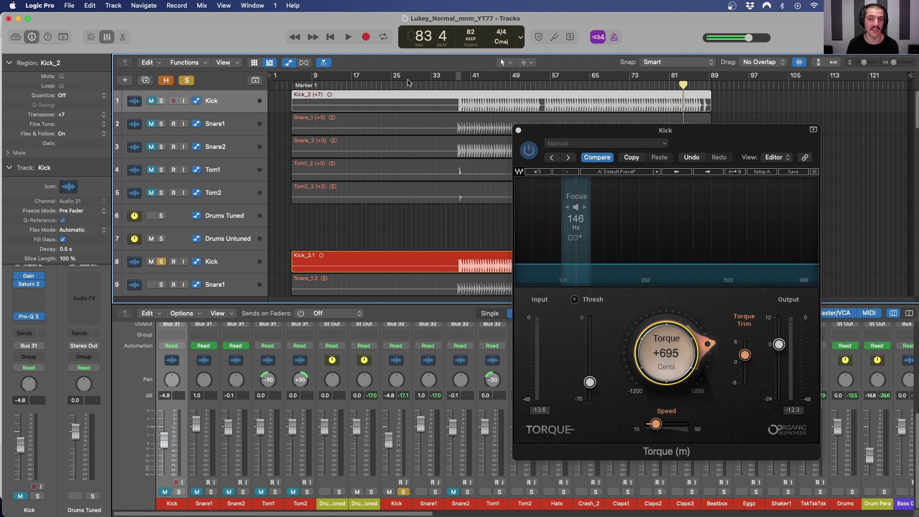
left_click_drag(471, 85, 457, 85)
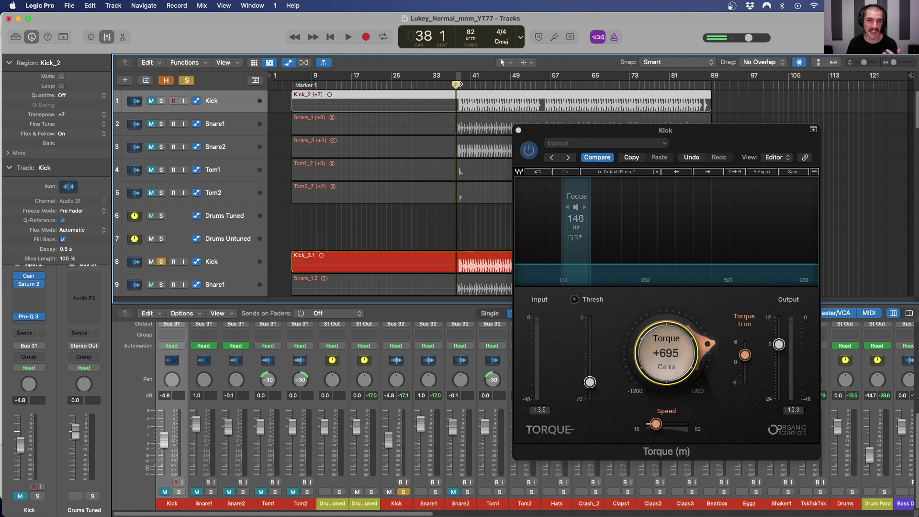